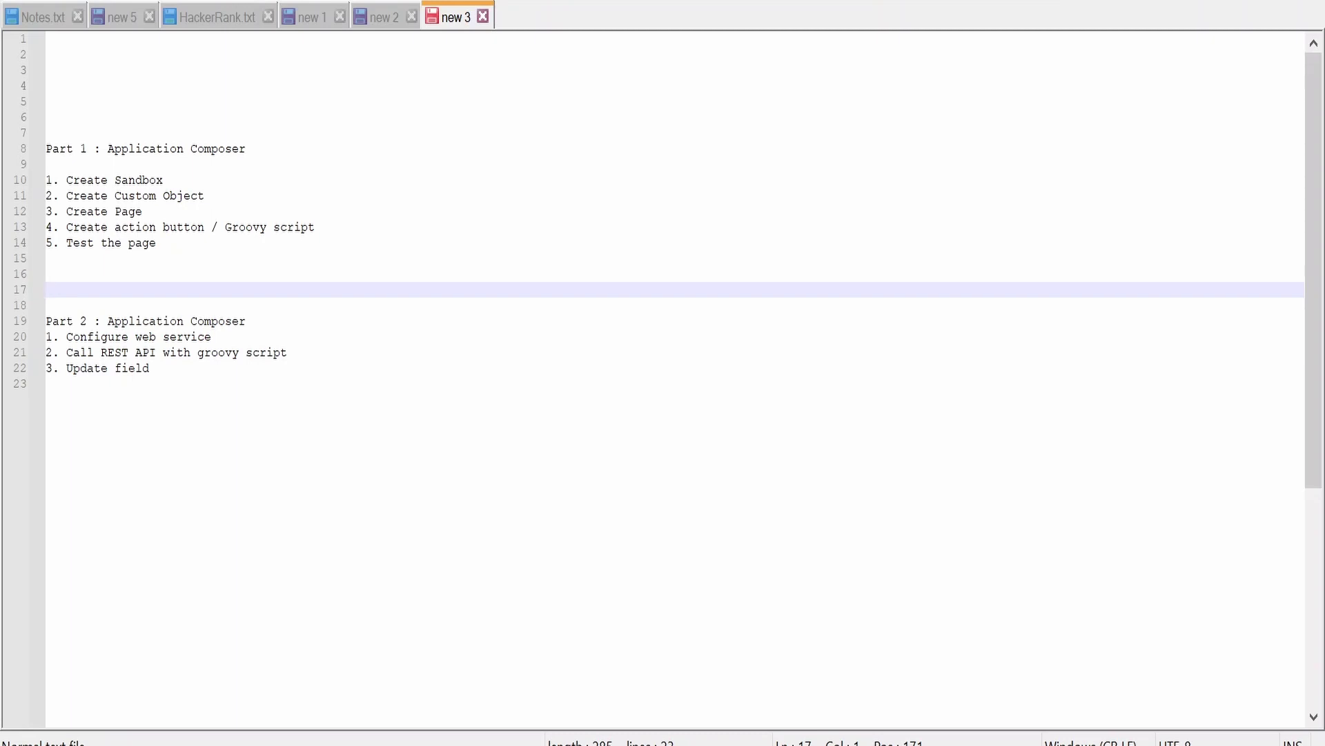
# Review the Part 1 Application Composer task list in the notes, starting with its sandbox item
pyautogui.moveTo(156, 242); pyautogui.dragTo(46, 180)
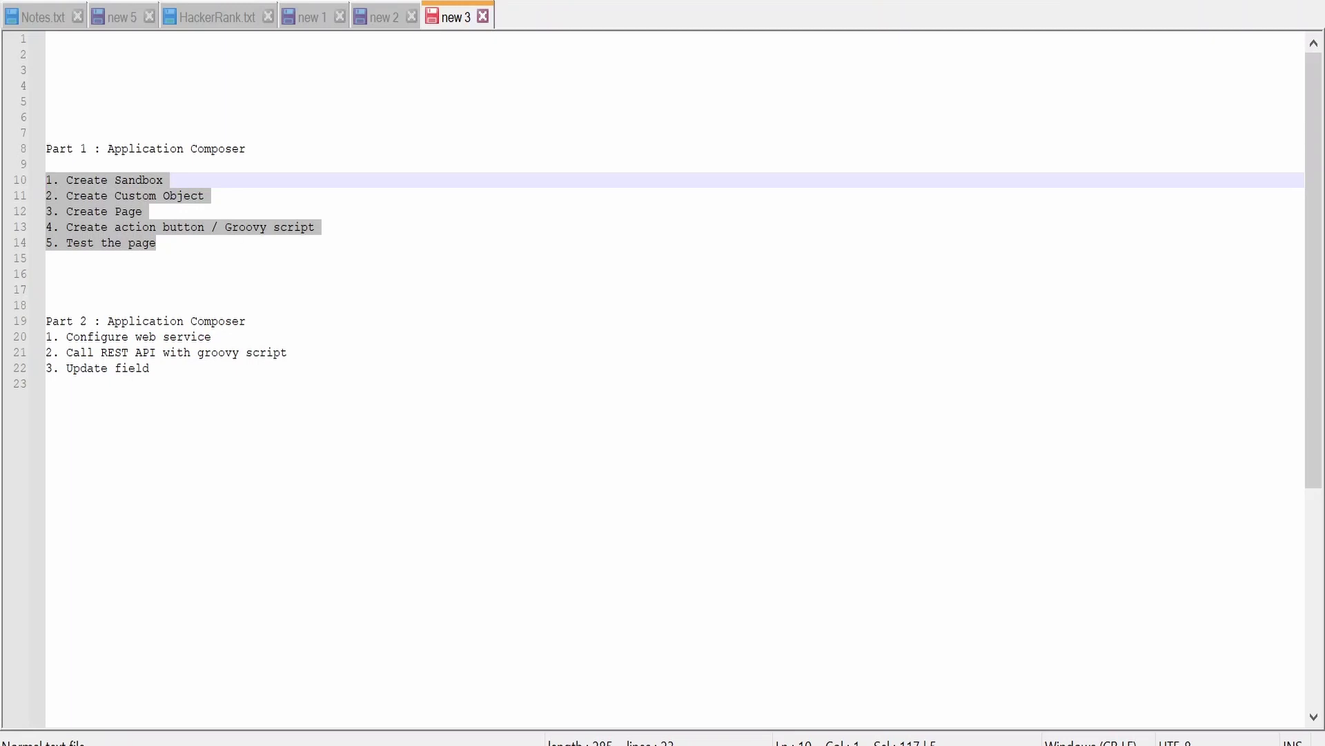
pyautogui.moveTo(46, 148); pyautogui.dragTo(87, 148)
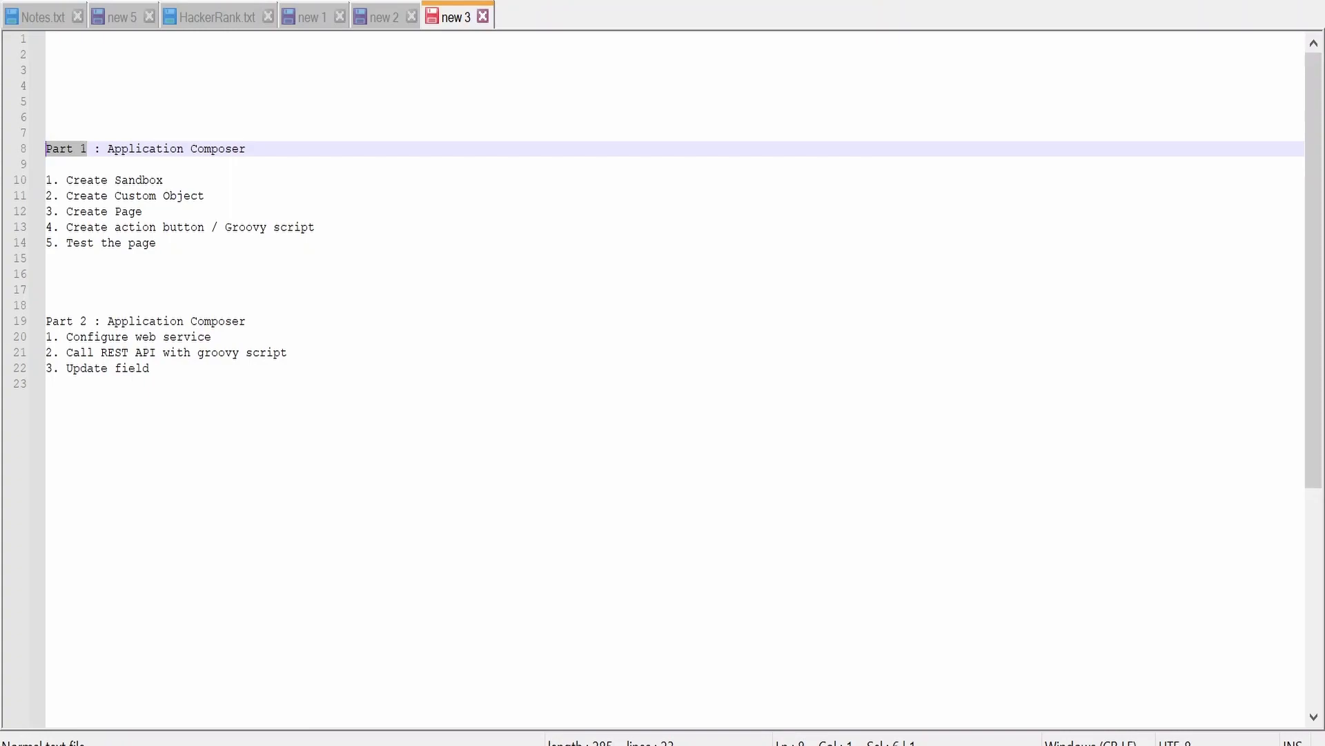
pyautogui.moveTo(157, 243); pyautogui.dragTo(28, 149)
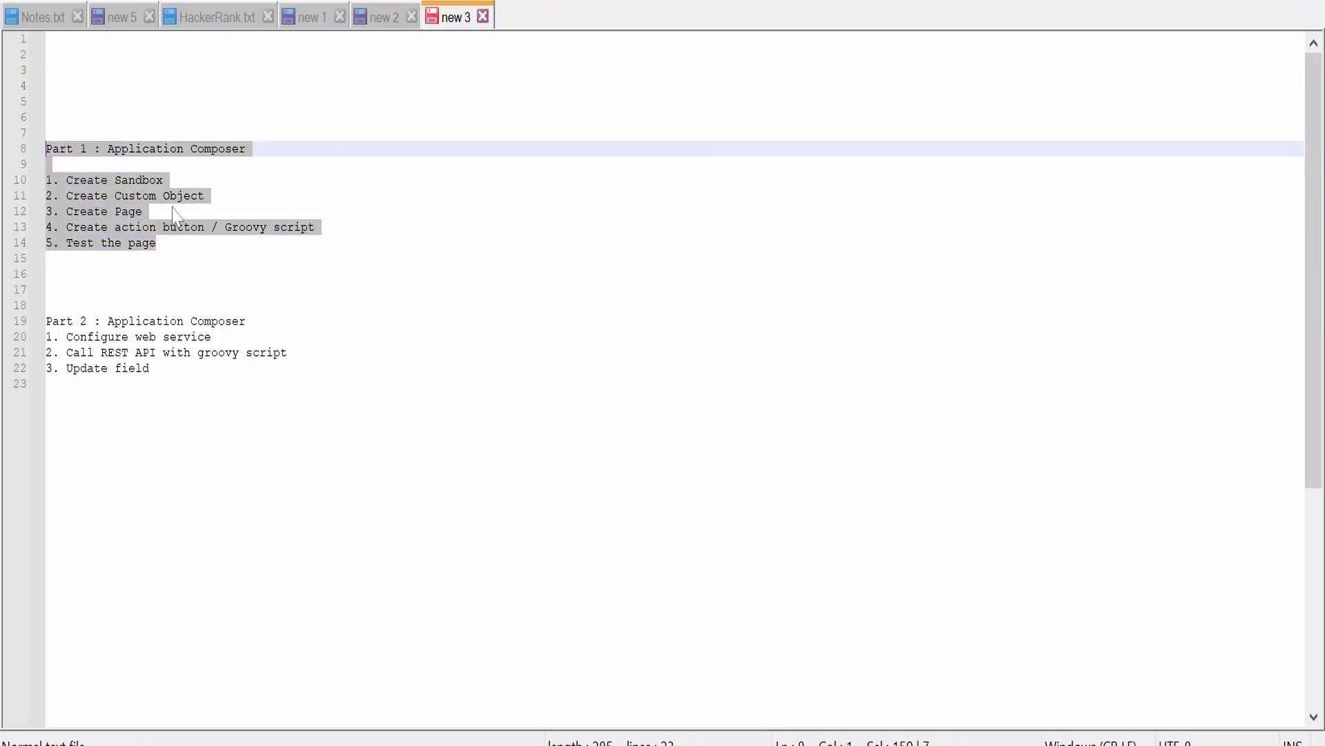
pyautogui.click(115, 180)
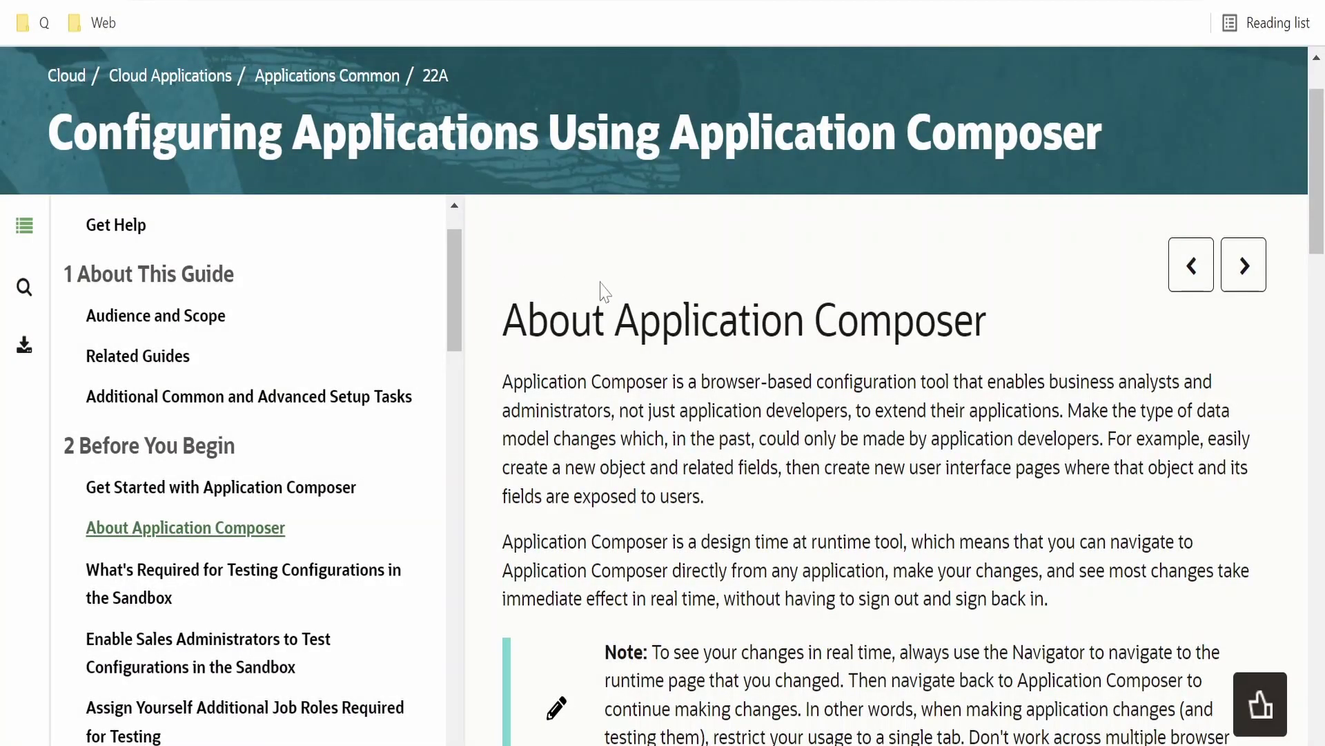
# Switch to the Oracle Help Center and read the About Application Composer topic, including its sandbox section
pyautogui.scroll(2, 606, 293)
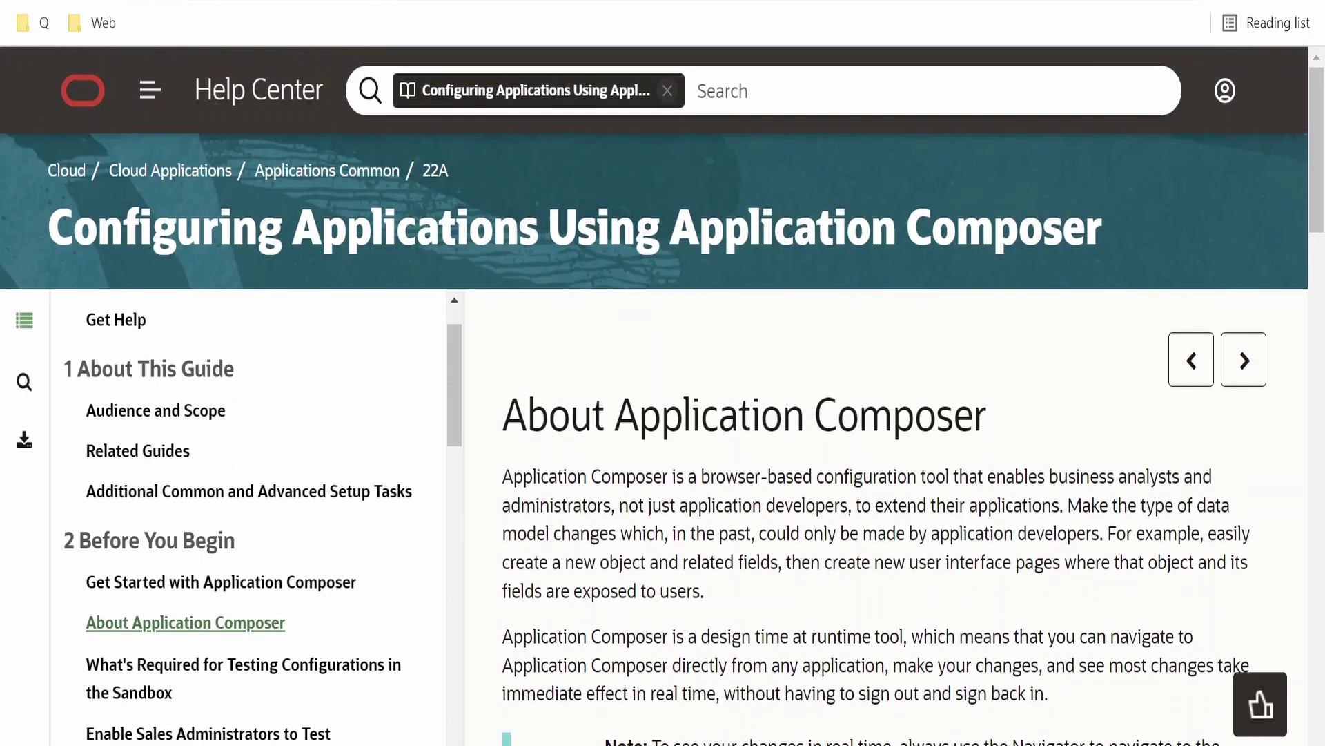
pyautogui.scroll(-2, 295, 562)
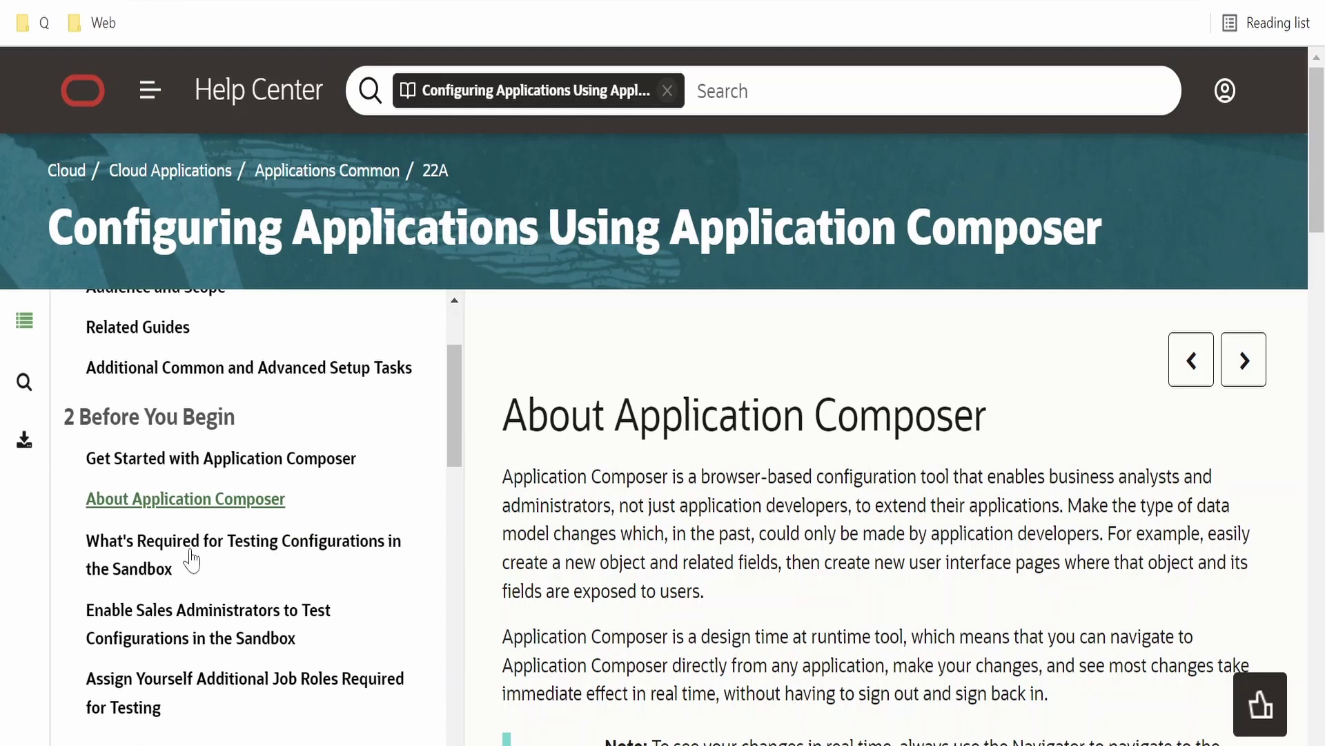
pyautogui.scroll(-2, 379, 509)
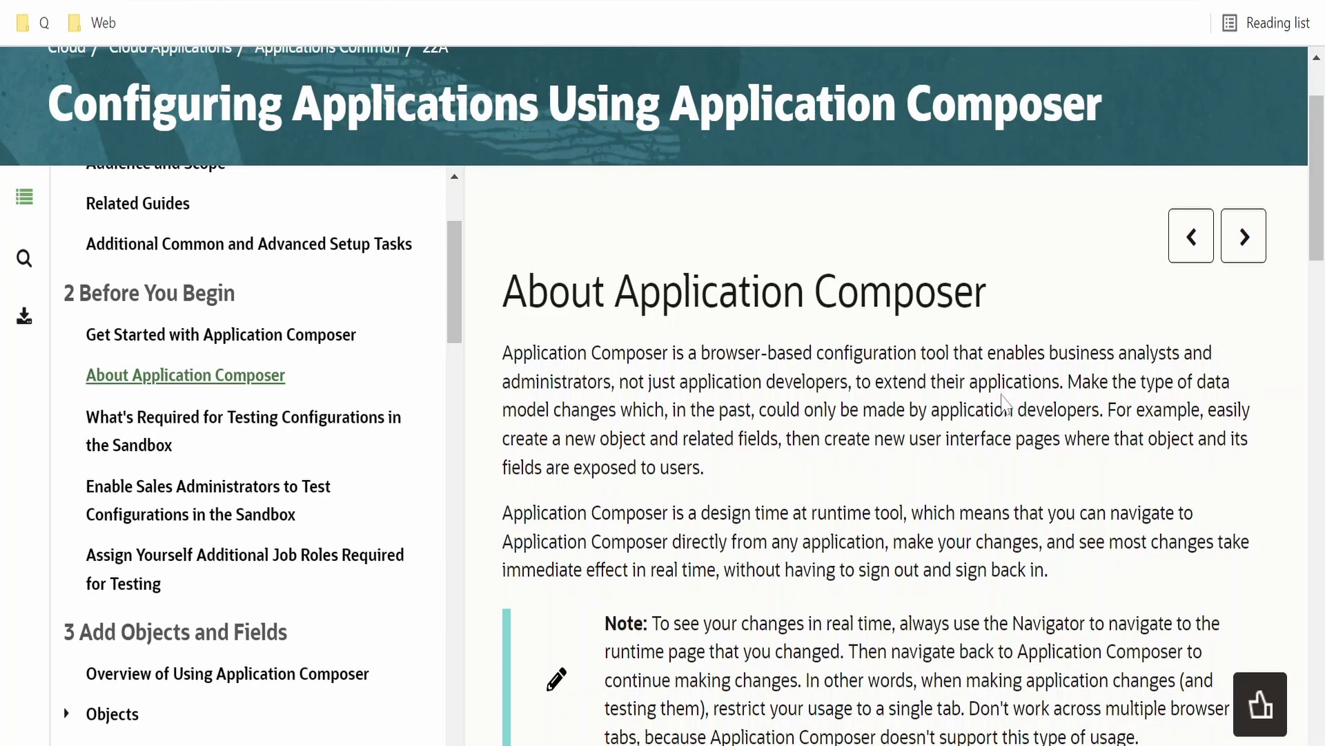
pyautogui.scroll(-2, 1007, 394)
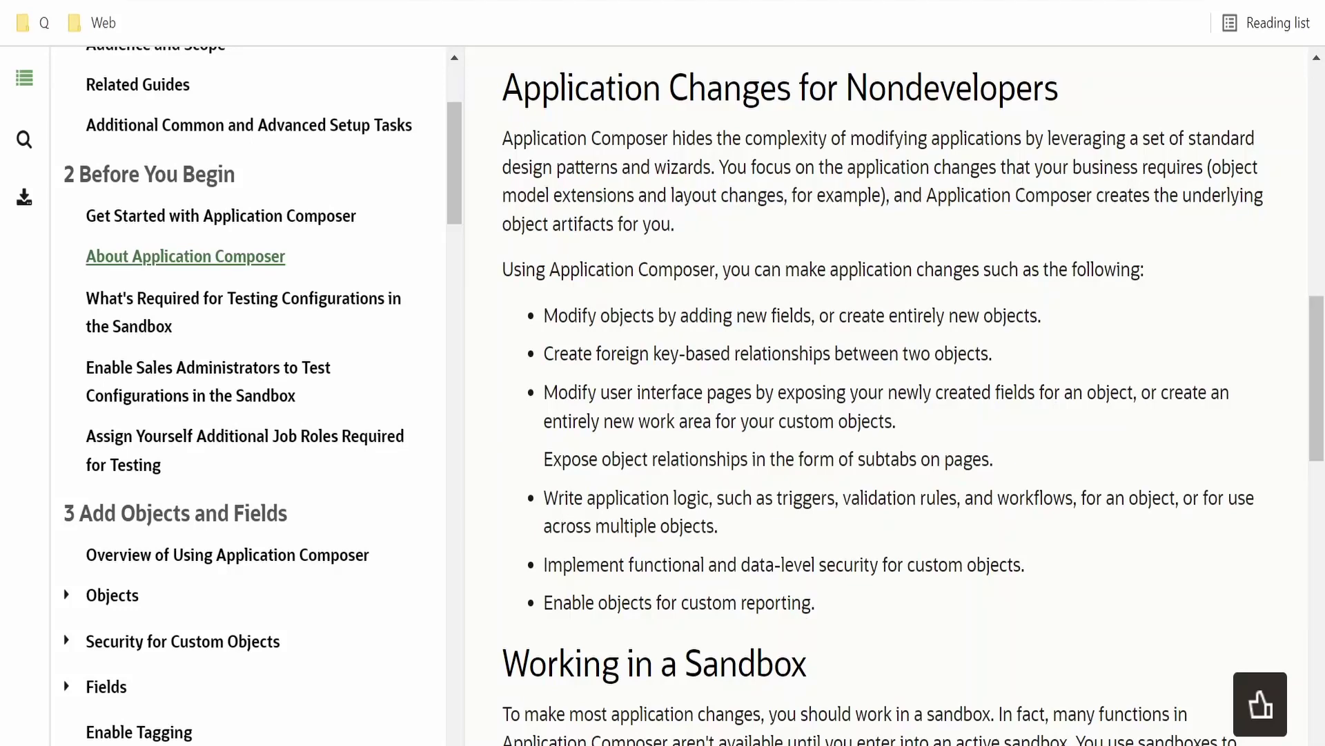
pyautogui.scroll(-7, 883, 394)
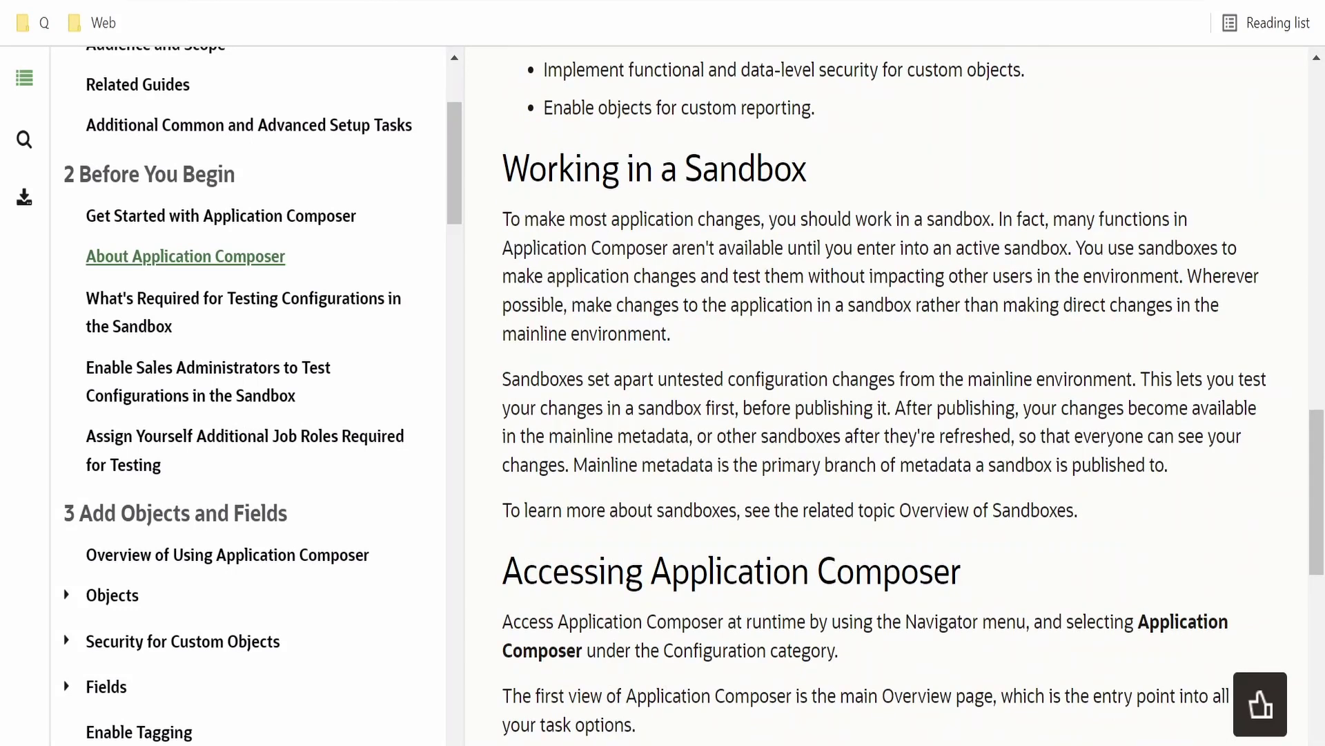
pyautogui.scroll(-2, 884, 394)
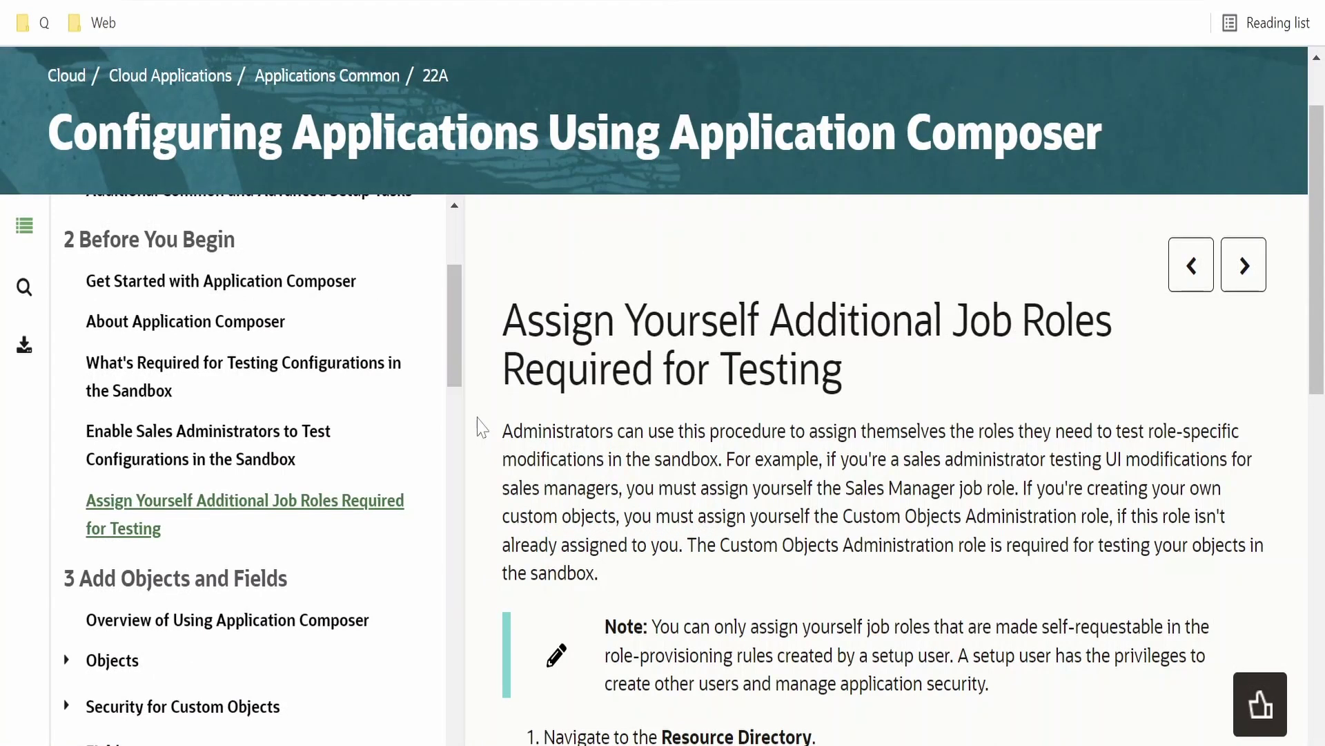
# Read the topic on assigning yourself additional job roles for testing, highlighting the Custom Objects Administration role
pyautogui.scroll(-2, 687, 586)
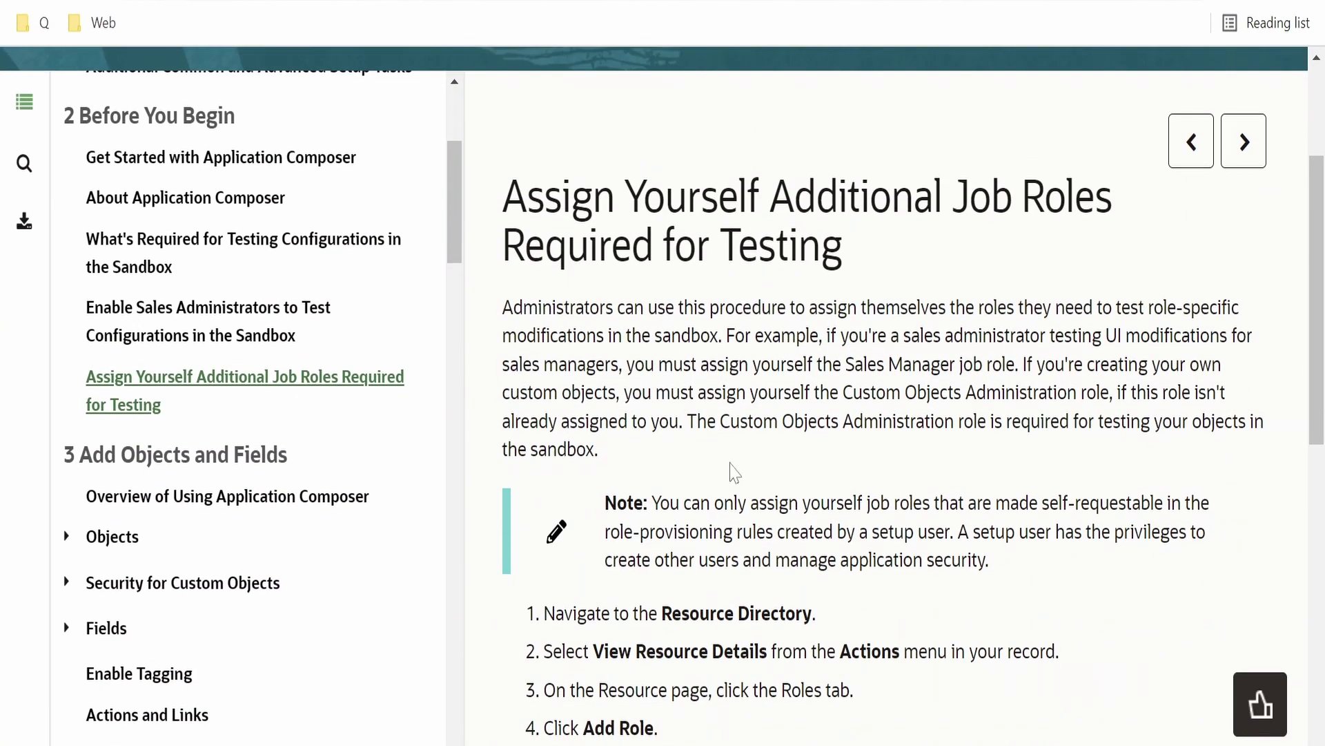
pyautogui.scroll(-4, 734, 472)
pyautogui.scroll(3, 734, 472)
pyautogui.scroll(-3, 735, 472)
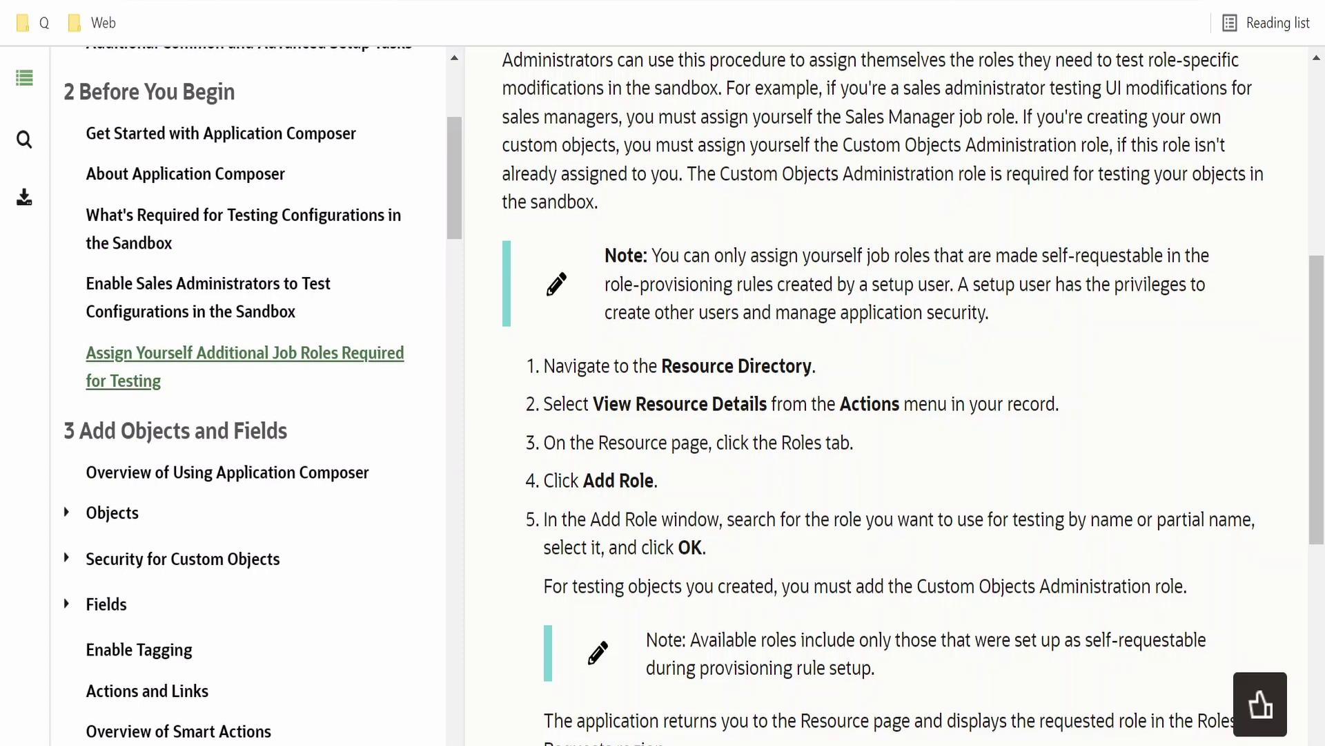
pyautogui.moveTo(718, 174); pyautogui.dragTo(973, 173)
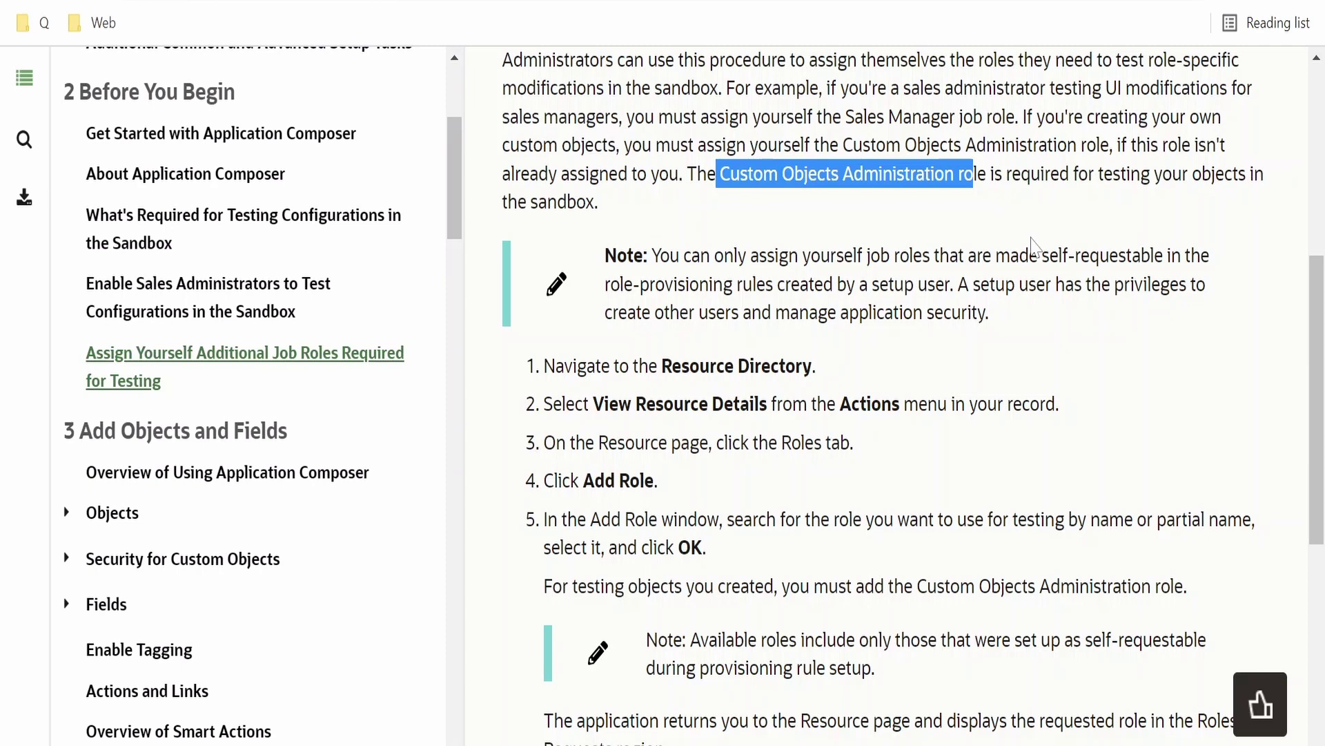
pyautogui.scroll(-3, 476, 591)
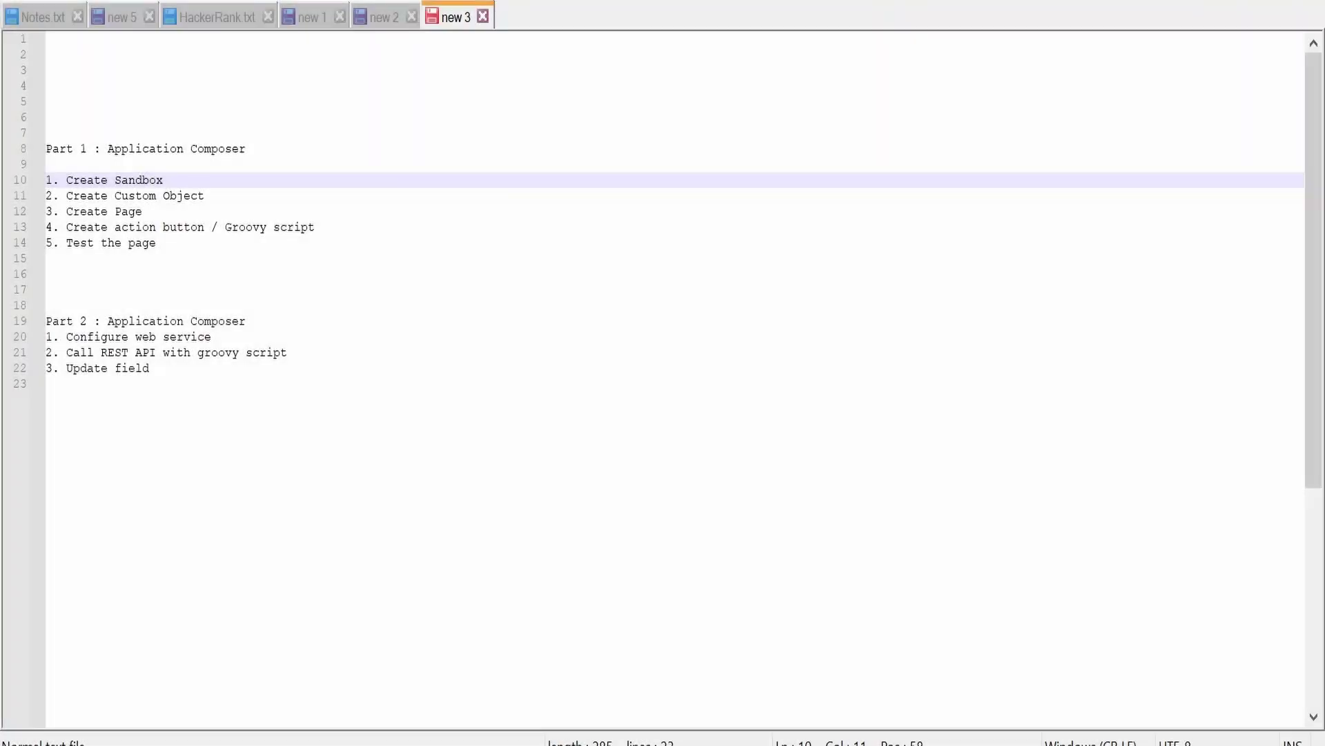
# Highlight the Create Sandbox item in the Part 1 list of the notes
pyautogui.hotkey('shift', 'Left')
pyautogui.hotkey('shift', 'Left')
pyautogui.hotkey('shift', 'Left')
pyautogui.hotkey('shift', 'Left')
pyautogui.hotkey('shift', 'Left')
pyautogui.hotkey('shift', 'Left')
pyautogui.hotkey('shift', 'Left')
pyautogui.hotkey('shift', 'Left')
pyautogui.hotkey('shift', 'Left')
pyautogui.hotkey('shift', 'Left')
pyautogui.hotkey('shift', 'Left')
pyautogui.hotkey('shift', 'Left')
pyautogui.hotkey('shift', 'Left')
pyautogui.hotkey('shift', 'Left')
pyautogui.hotkey('shift', 'Left')
pyautogui.hotkey('shift', 'Left')
pyautogui.hotkey('shift', 'Left')
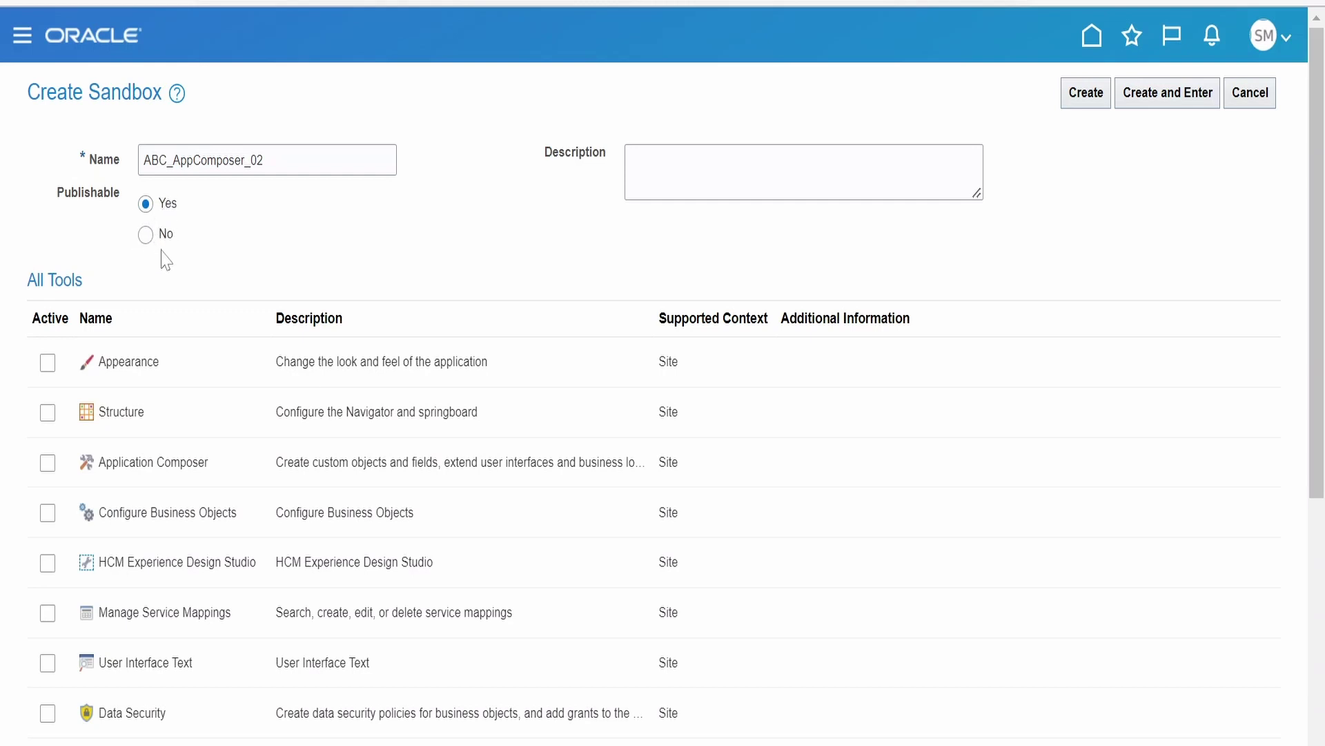
# Activate the Application Composer and Structure tools for sandbox ABC_AppComposer_02, and create and enter the sandbox
pyautogui.click(47, 464)
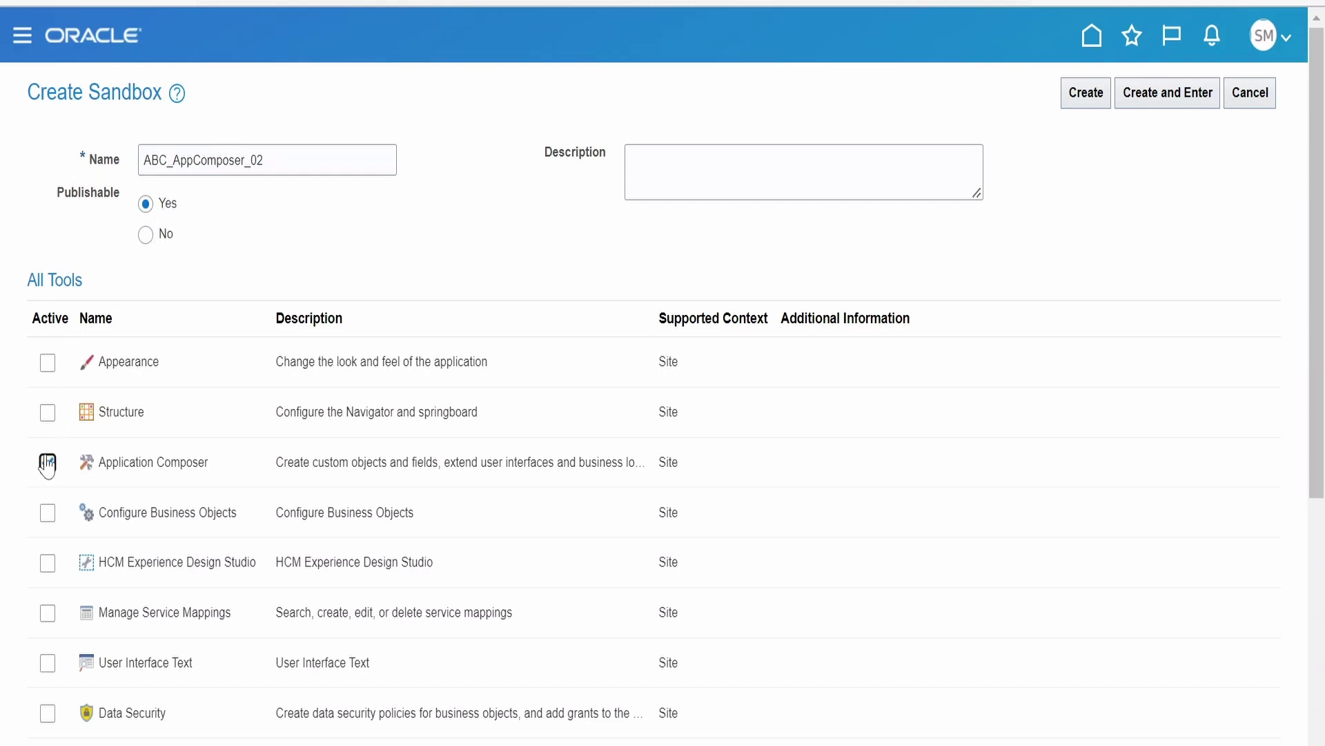
pyautogui.click(48, 415)
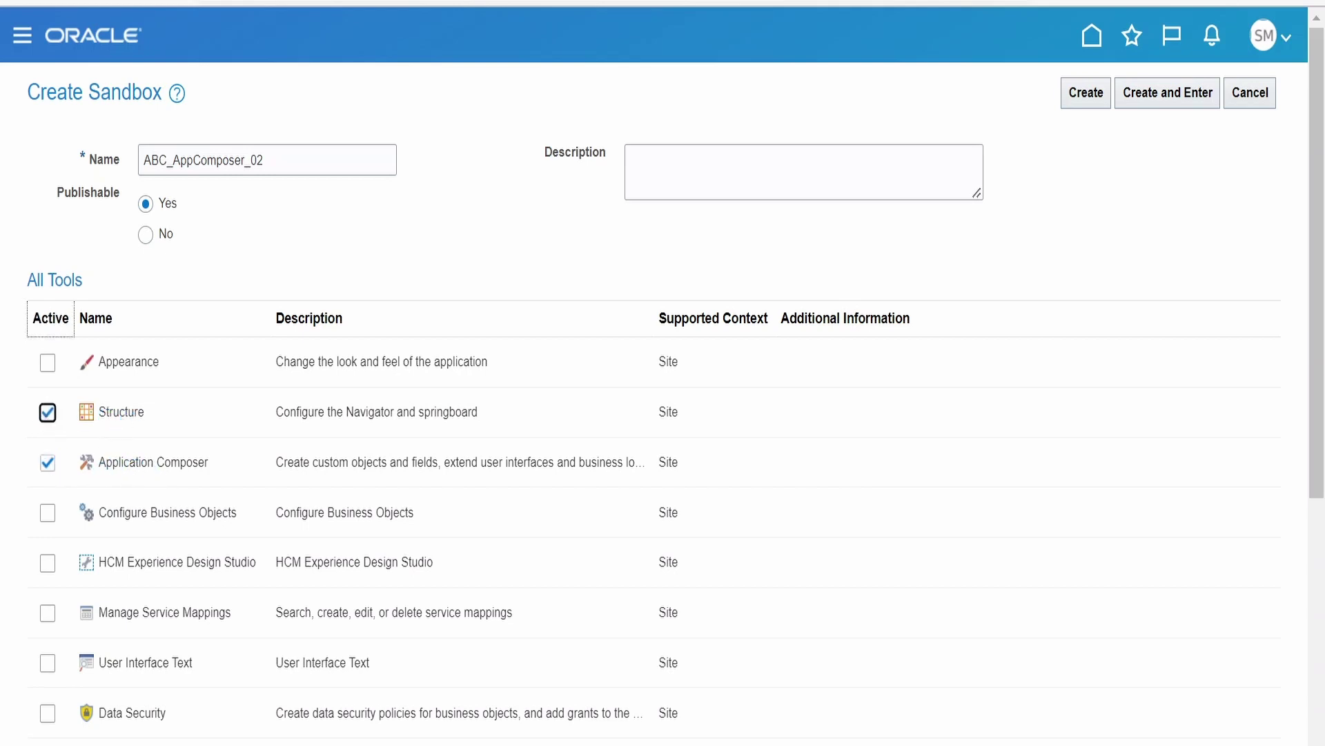
pyautogui.click(680, 176)
pyautogui.click(970, 280)
pyautogui.click(1174, 98)
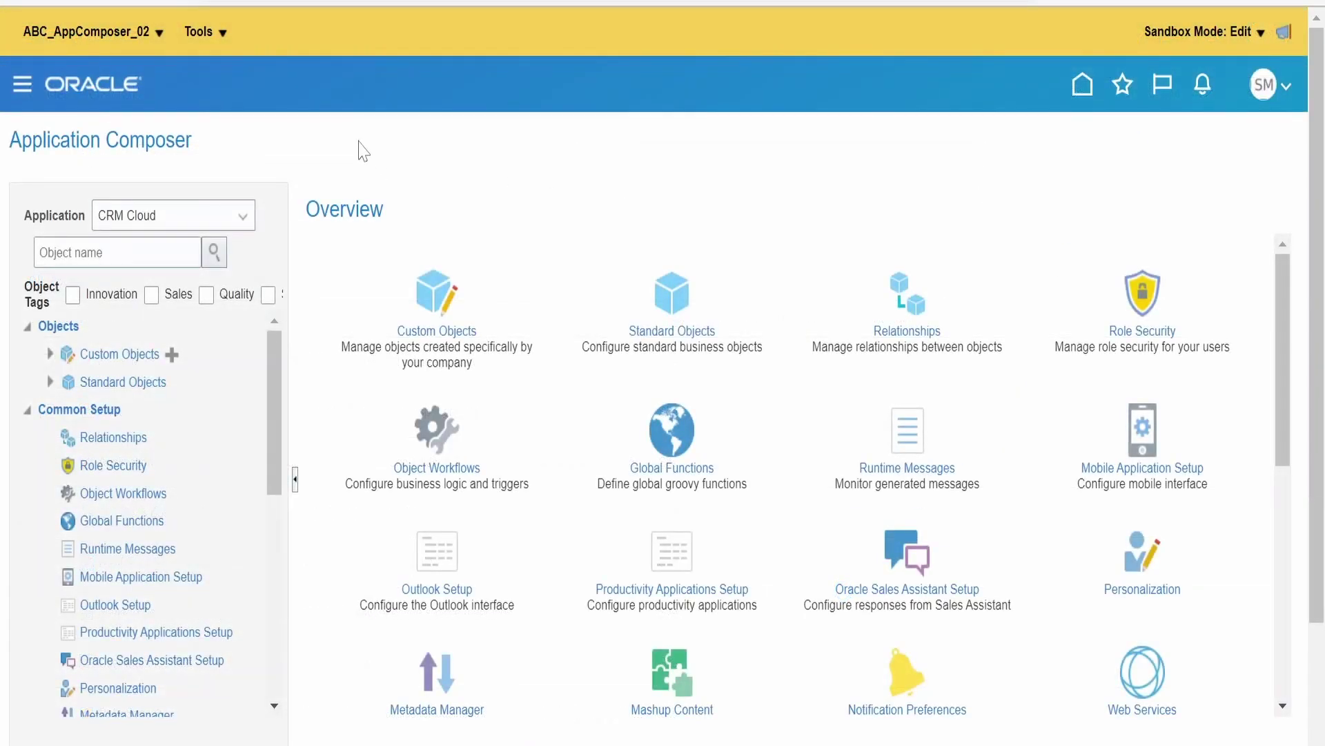
# Open Application Composer from the Configuration category of the Navigator
pyautogui.click(19, 92)
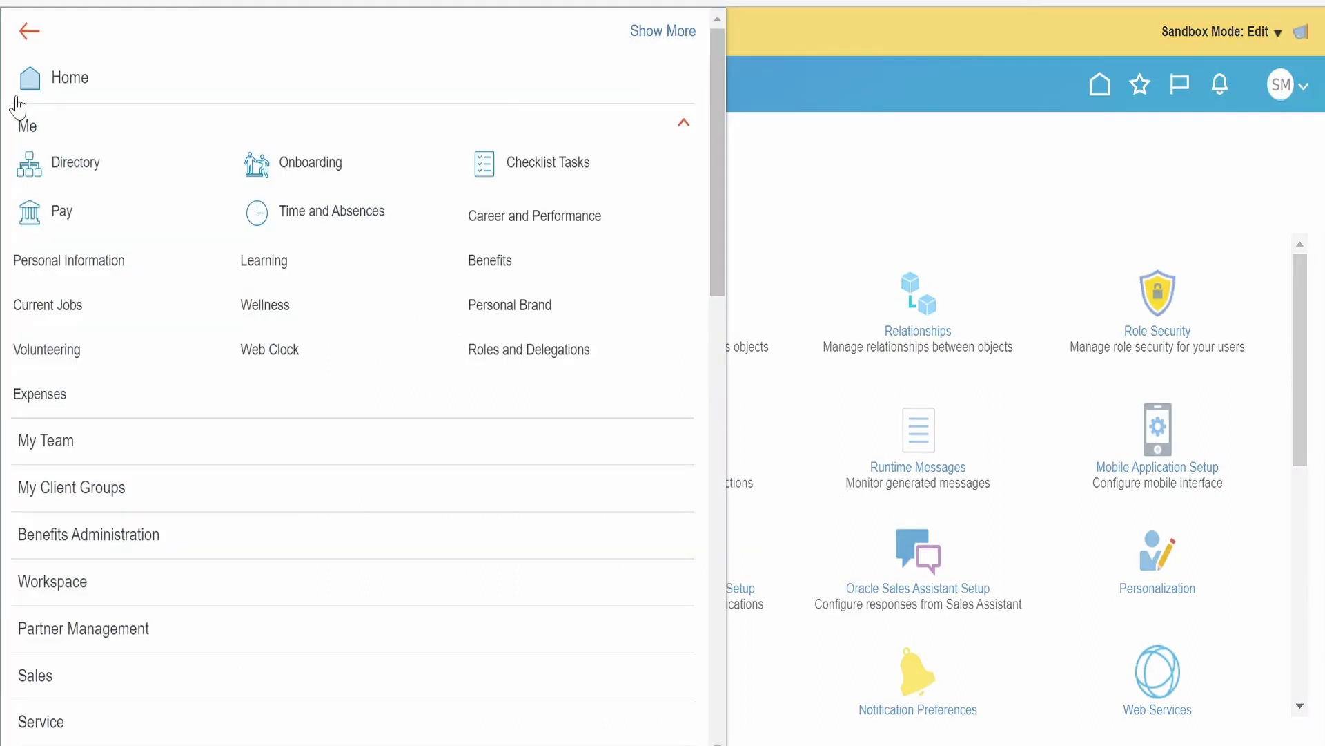
pyautogui.scroll(-10, 68, 287)
pyautogui.scroll(-5, 70, 293)
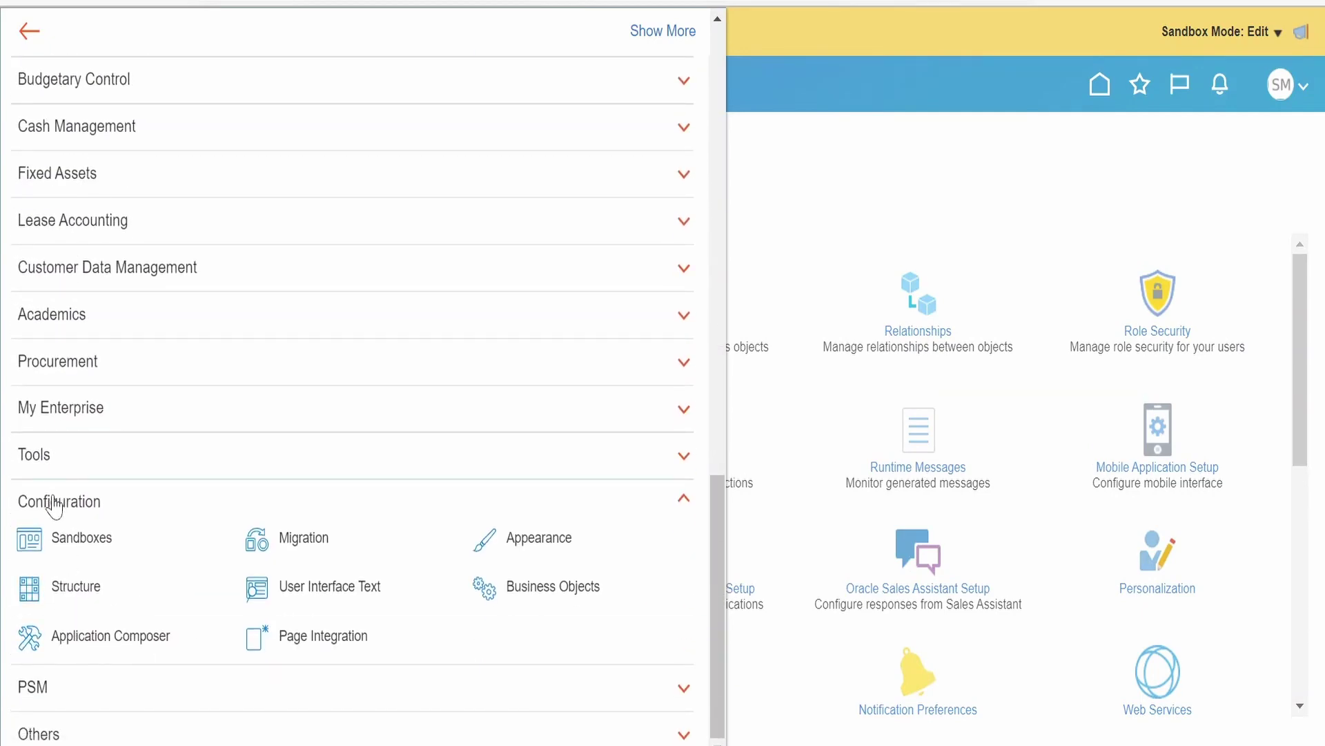
pyautogui.click(169, 639)
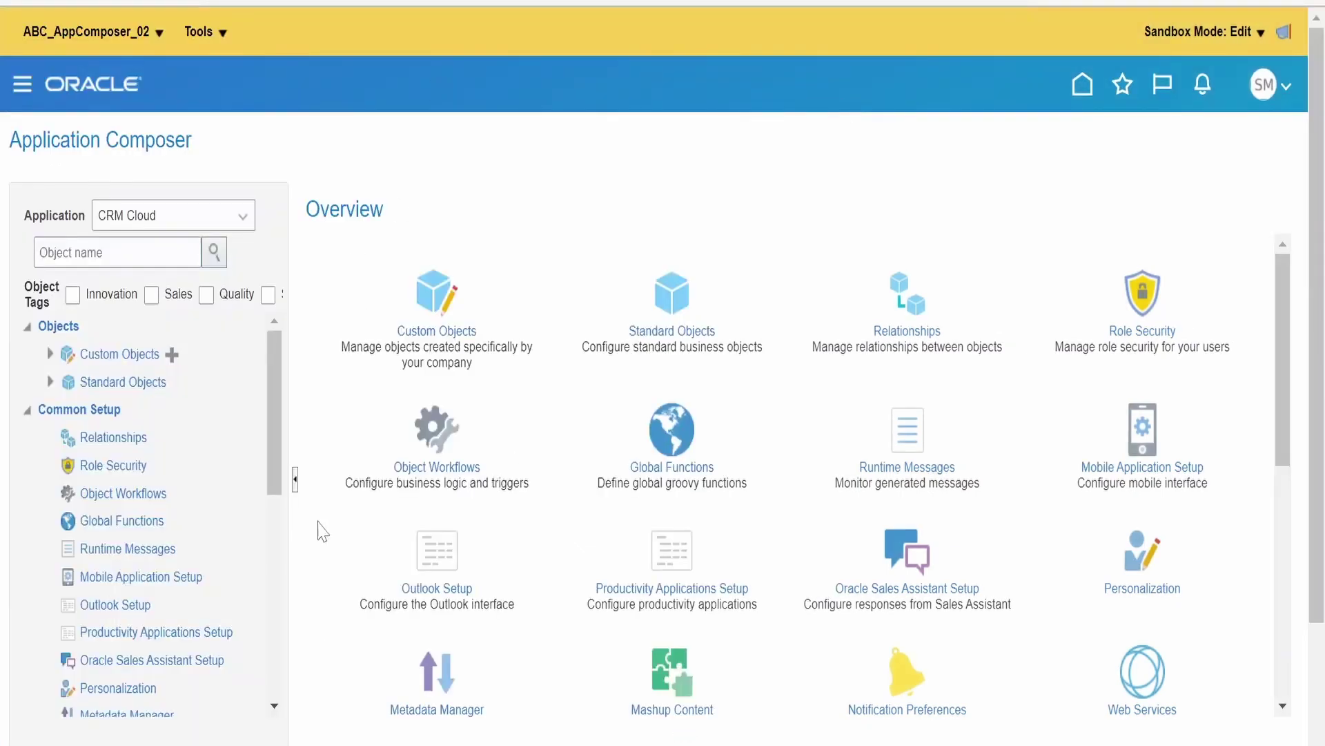
# Check which applications can be selected in Application Composer, leaving CRM Cloud chosen
pyautogui.click(132, 217)
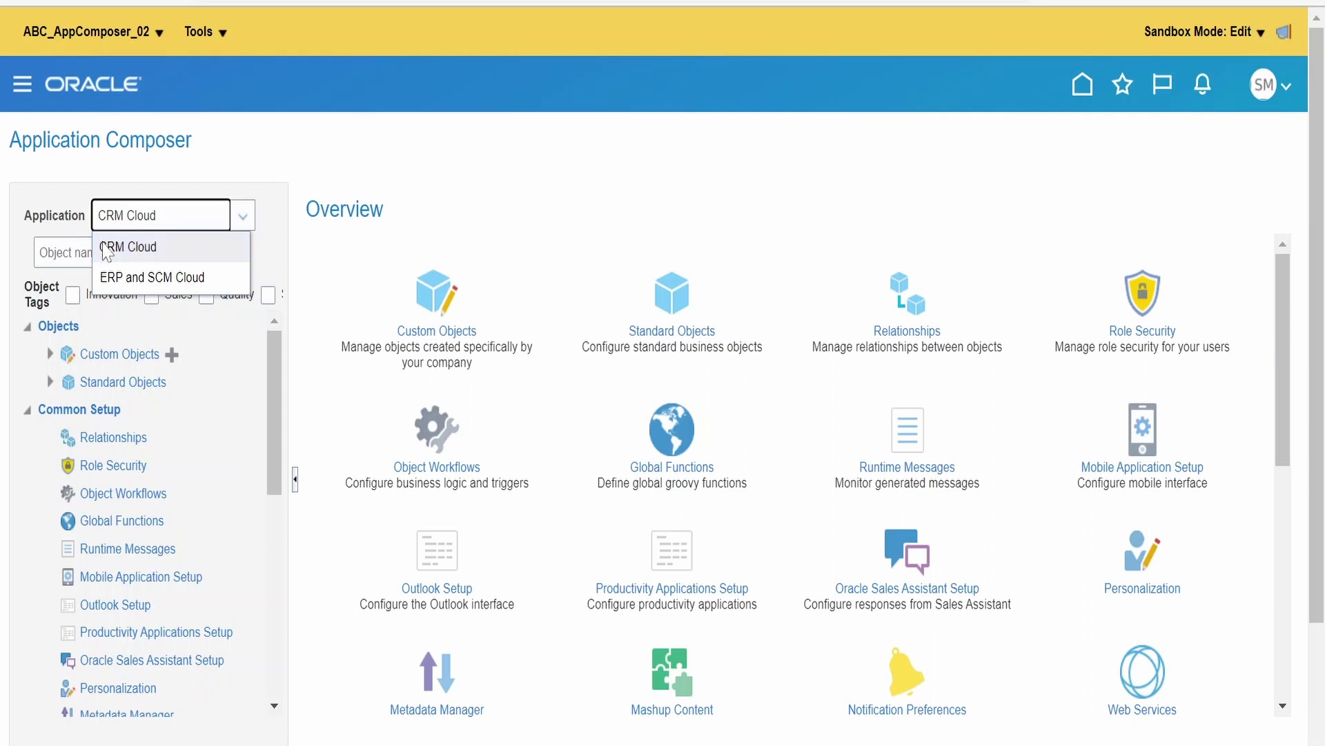
pyautogui.click(243, 171)
pyautogui.click(147, 221)
pyautogui.click(241, 135)
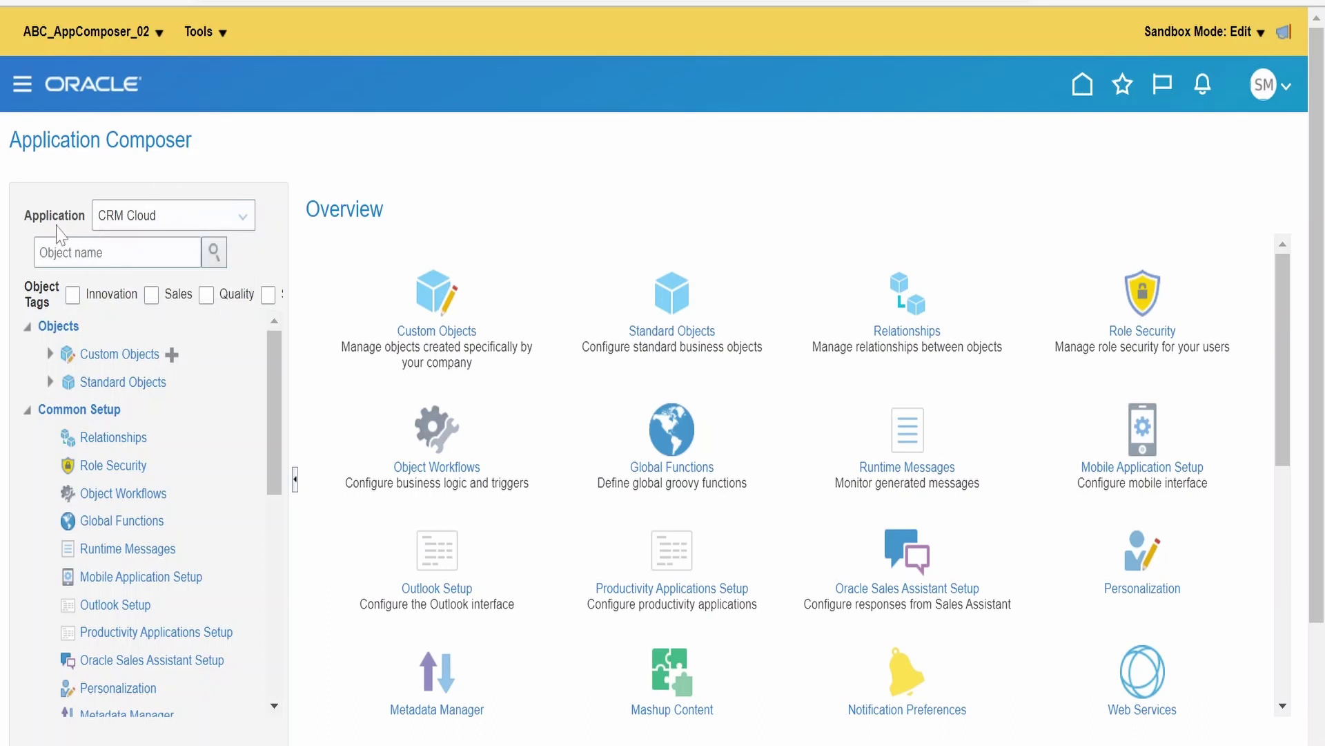
# Expand the standard objects of CRM Cloud and look through the whole list
pyautogui.click(81, 382)
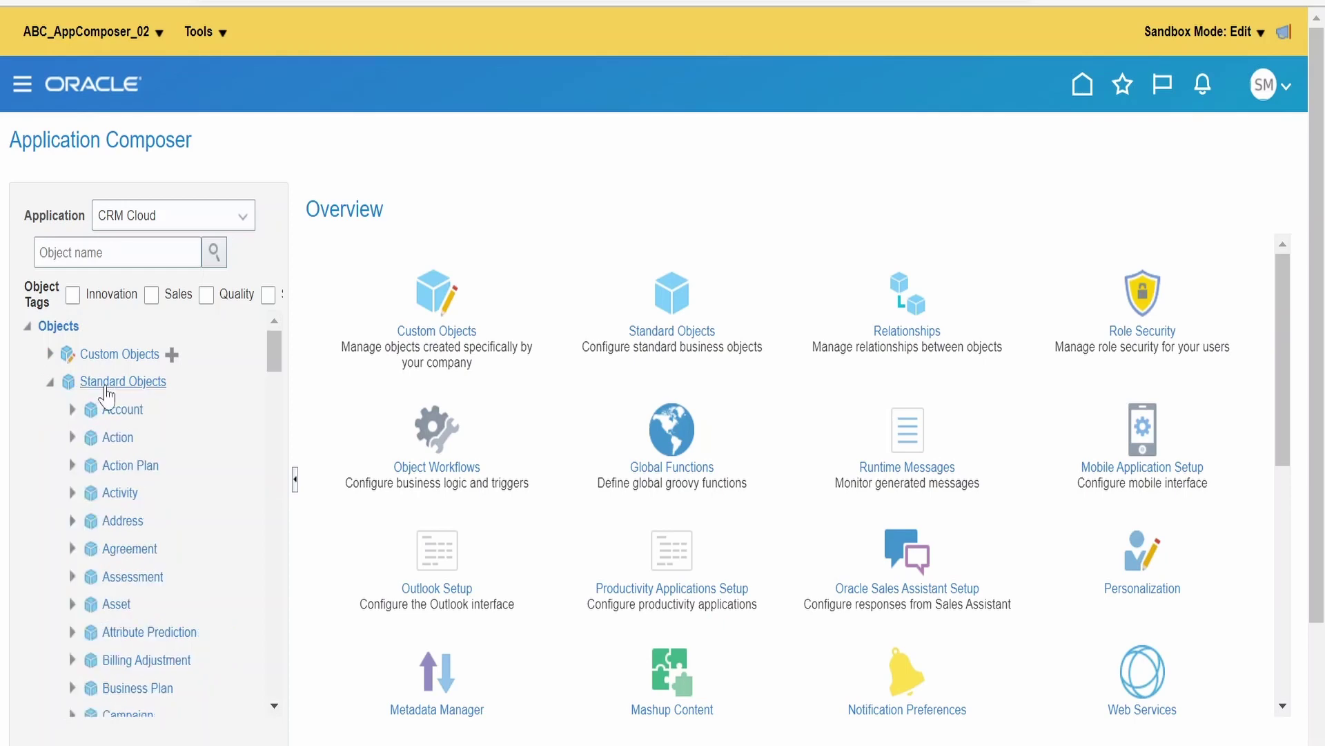
pyautogui.scroll(-20, 153, 525)
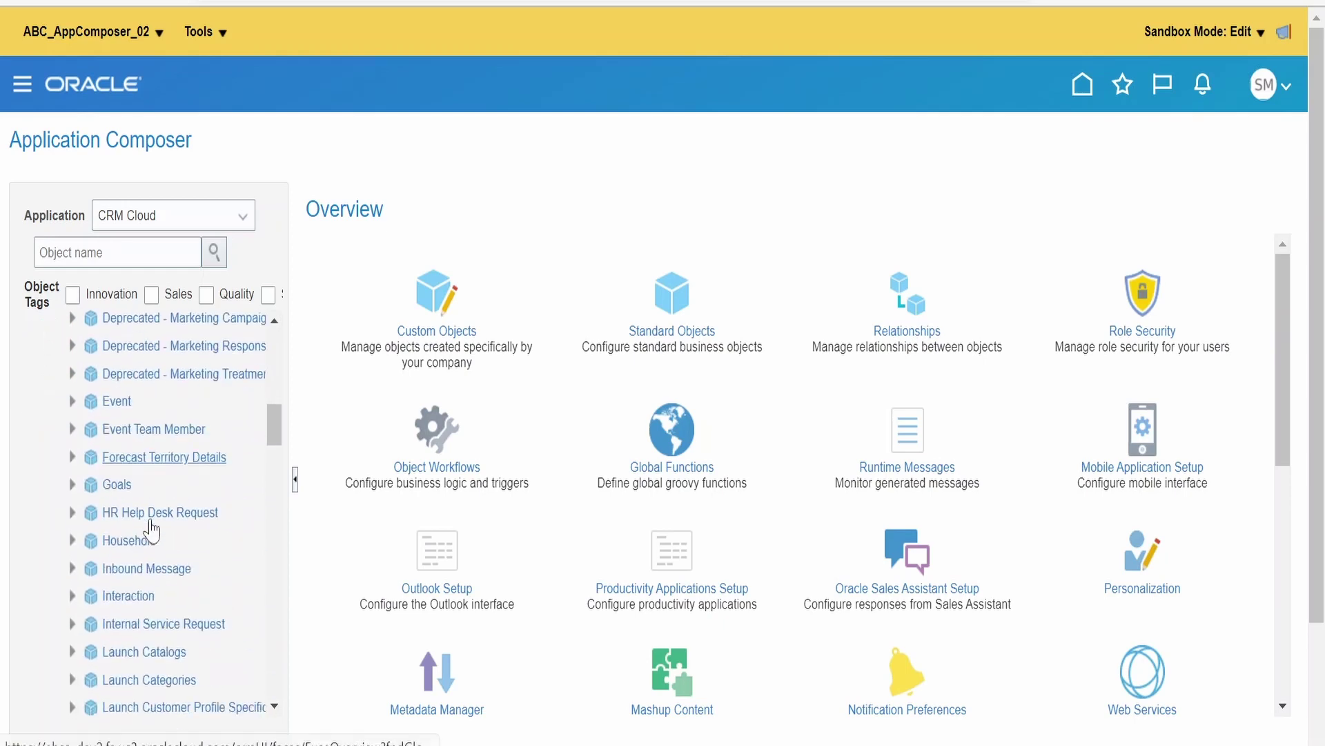
pyautogui.scroll(-20, 152, 529)
pyautogui.moveTo(274, 680); pyautogui.dragTo(319, 370)
pyautogui.scroll(3, 198, 548)
pyautogui.scroll(1, 199, 548)
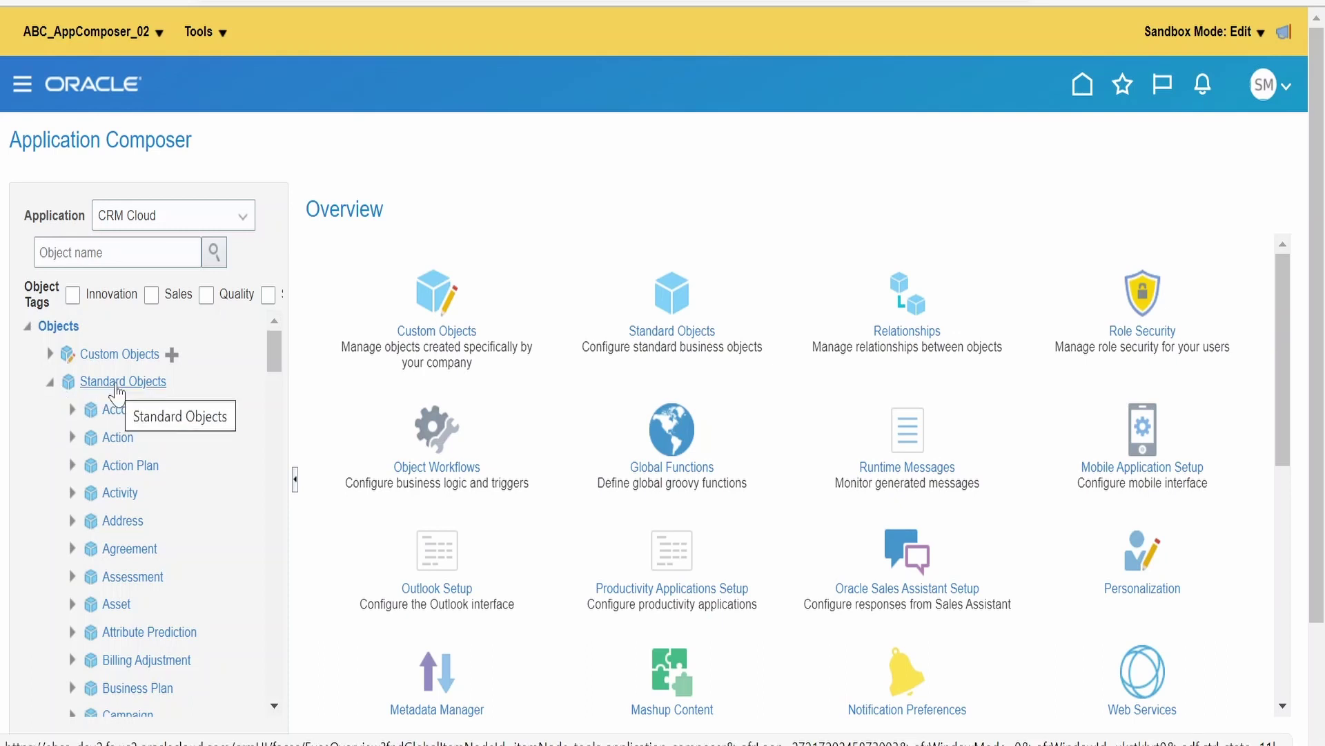
# Switch the application to ERP and SCM Cloud and look through its list of standard objects
pyautogui.click(173, 216)
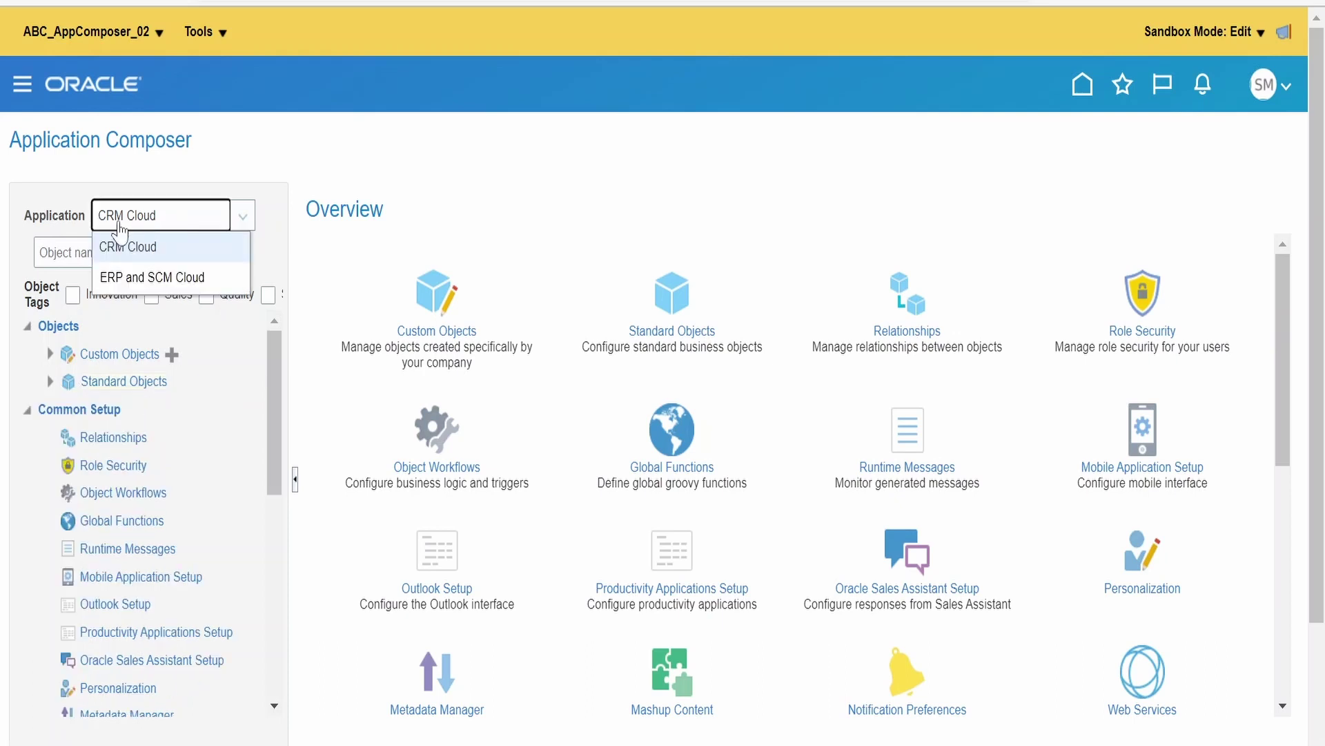
pyautogui.click(139, 276)
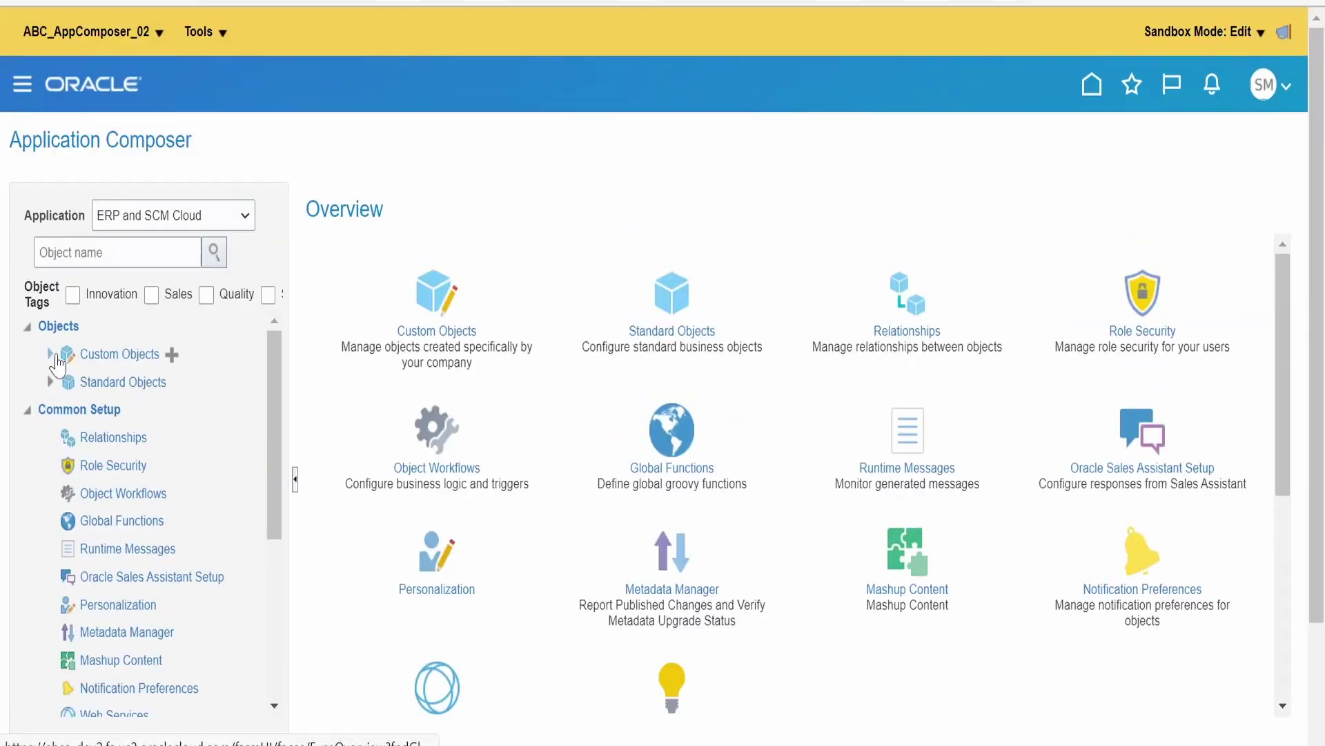
pyautogui.click(134, 446)
pyautogui.scroll(-5, 124, 421)
pyautogui.scroll(-2, 145, 486)
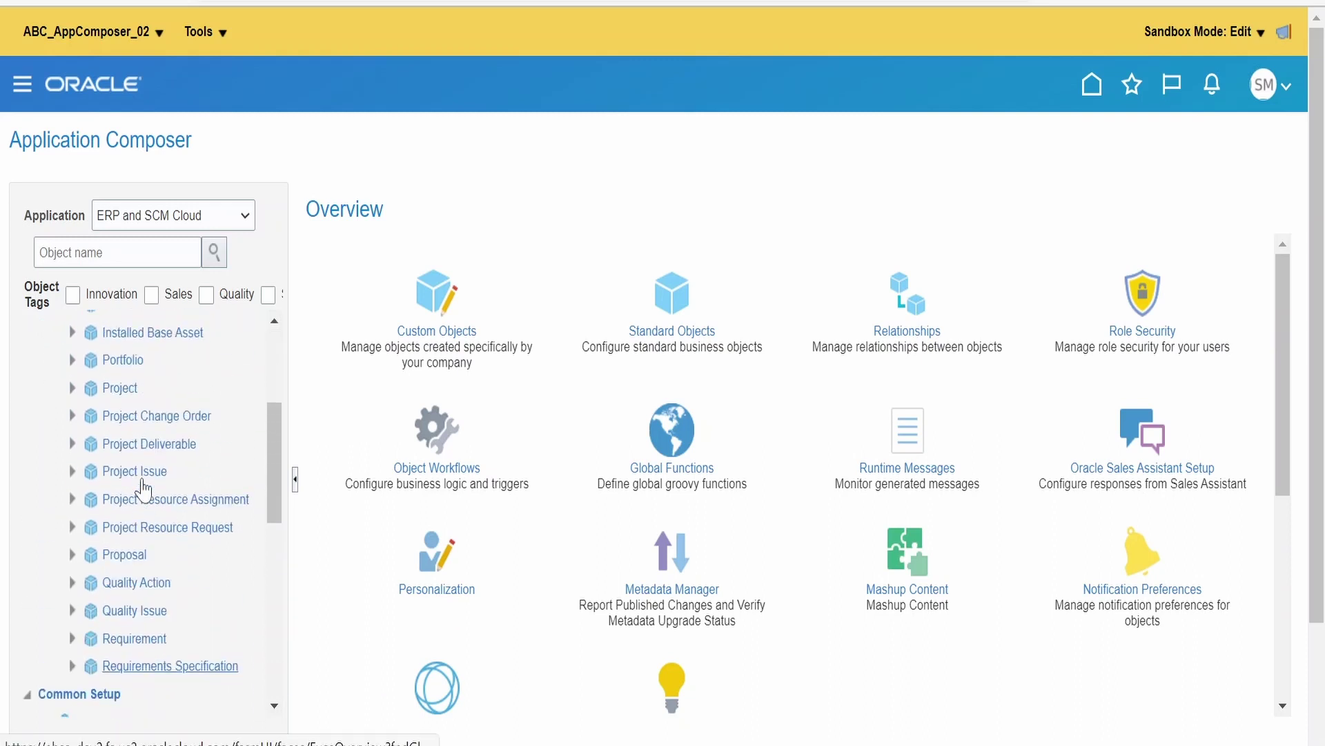
pyautogui.scroll(1, 119, 476)
pyautogui.scroll(4, 119, 476)
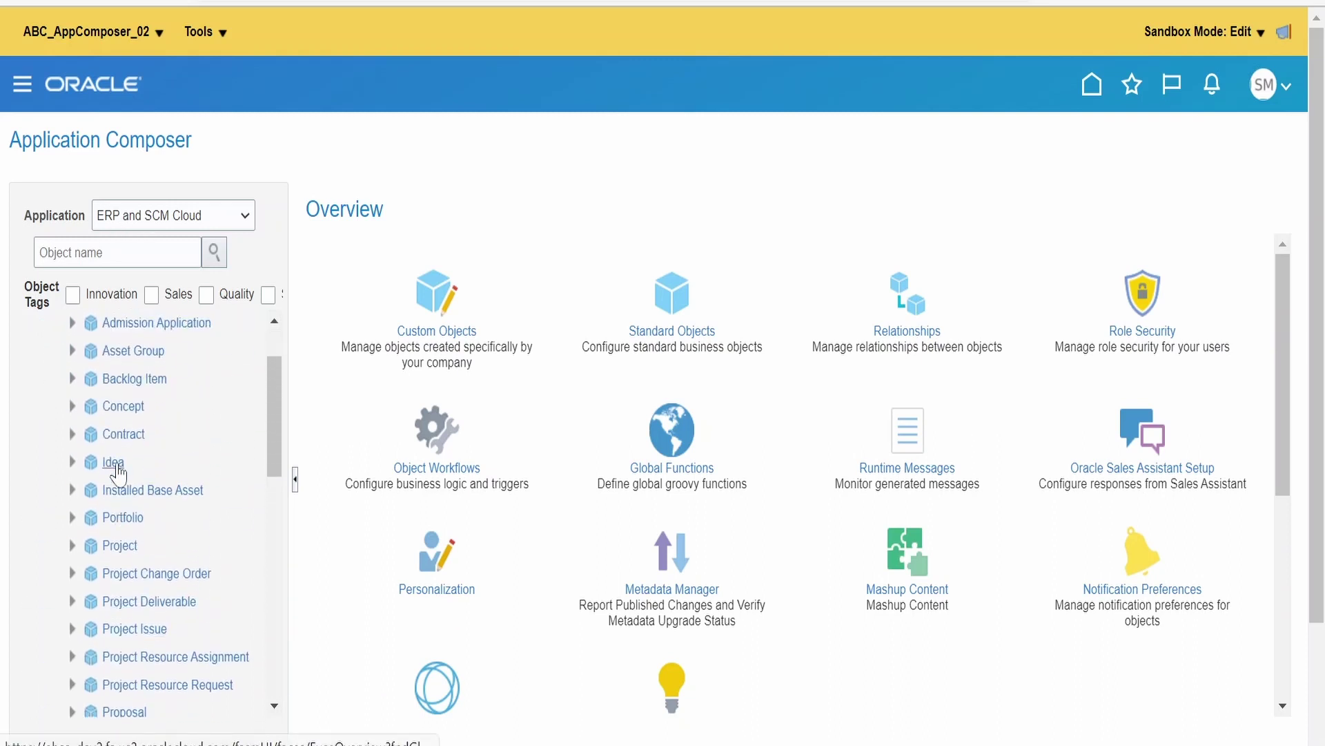
pyautogui.scroll(-1, 122, 472)
pyautogui.scroll(-1, 124, 483)
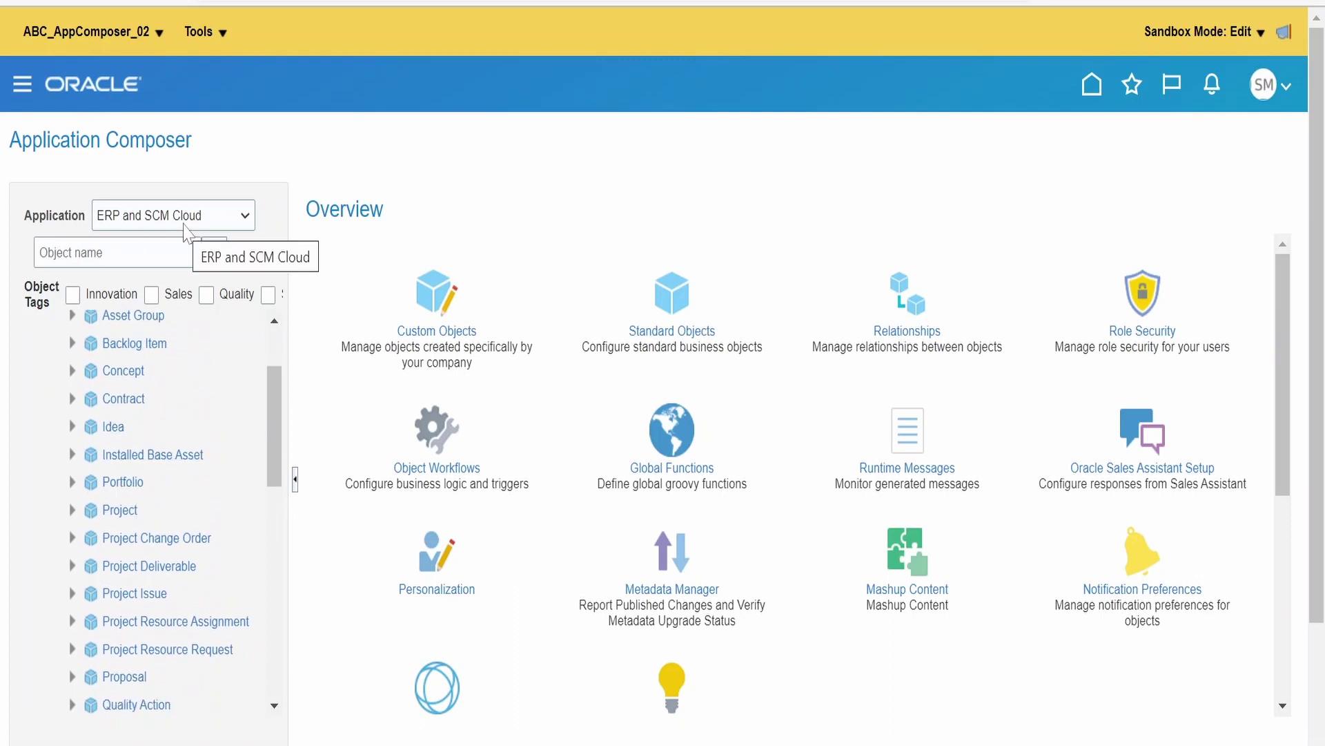
pyautogui.scroll(-4, 154, 442)
pyautogui.scroll(6, 152, 511)
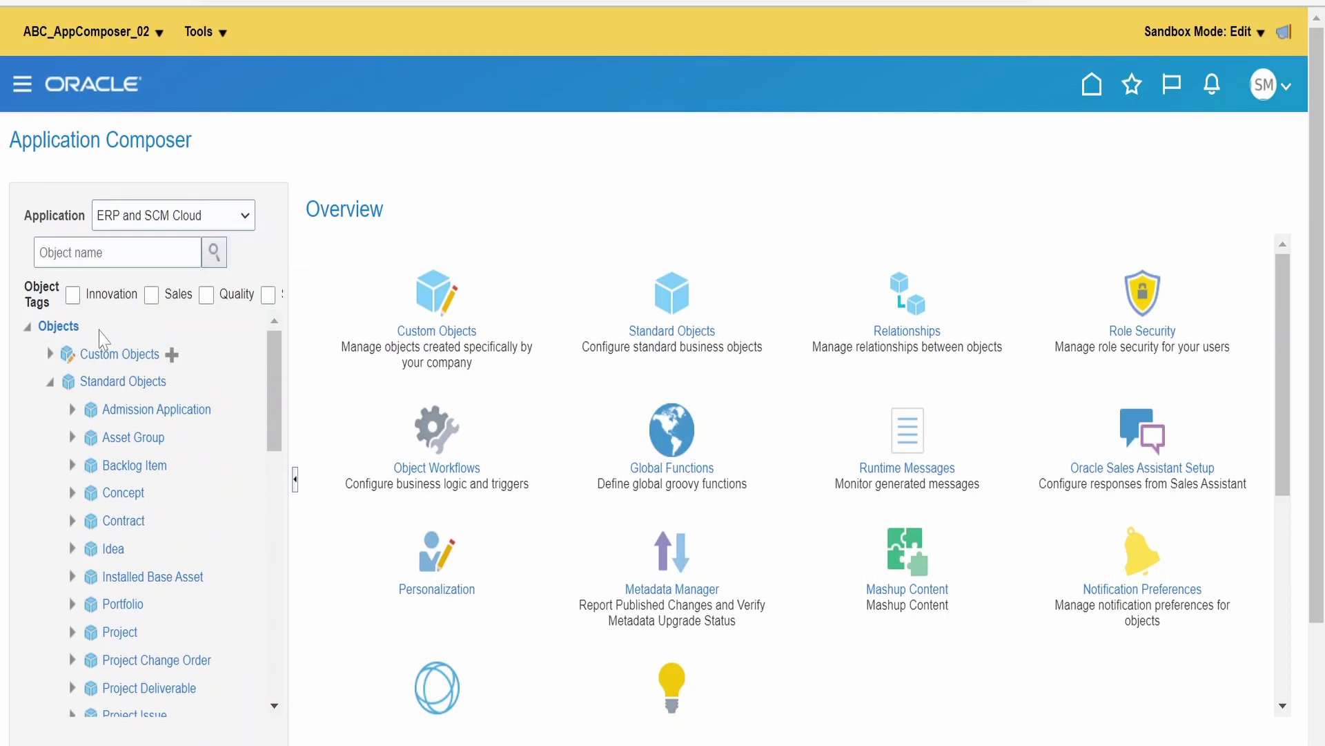
# Switch the application back to CRM Cloud and start a new custom object with the display label DemoApplication03
pyautogui.click(152, 222)
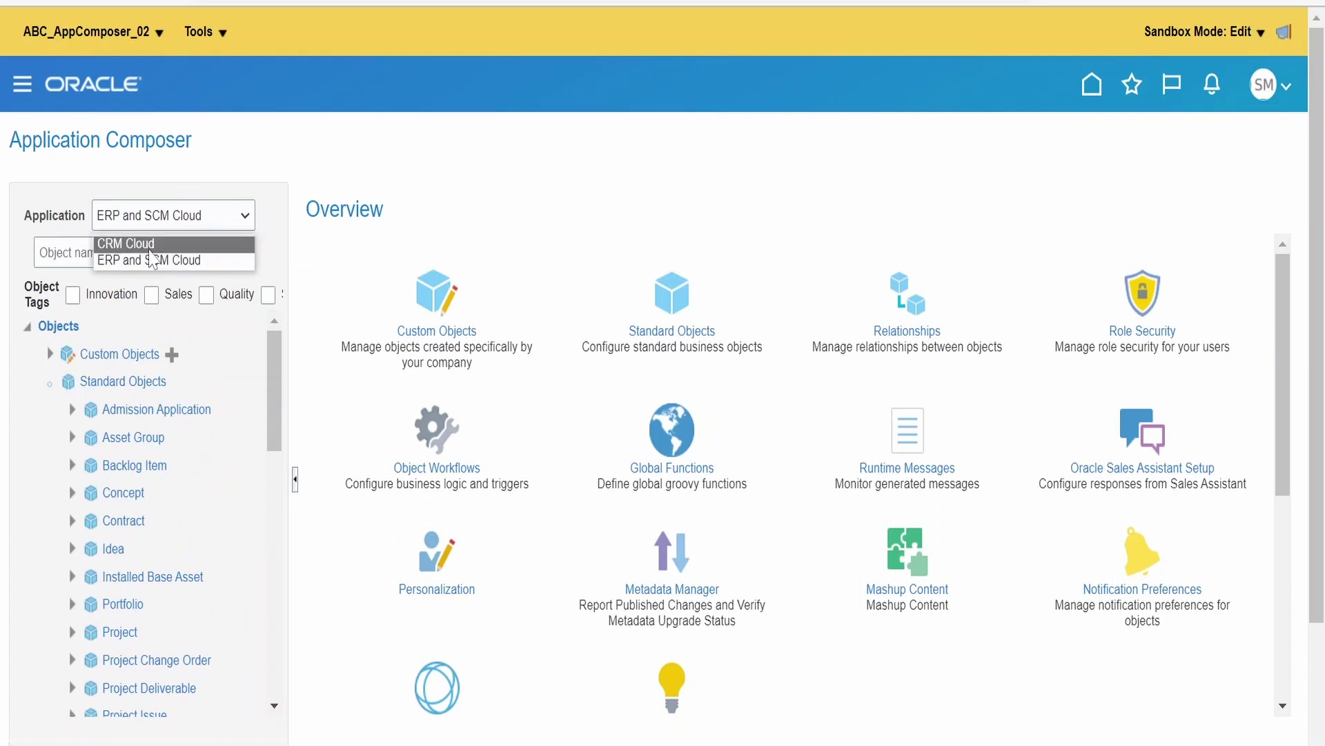
pyautogui.click(150, 243)
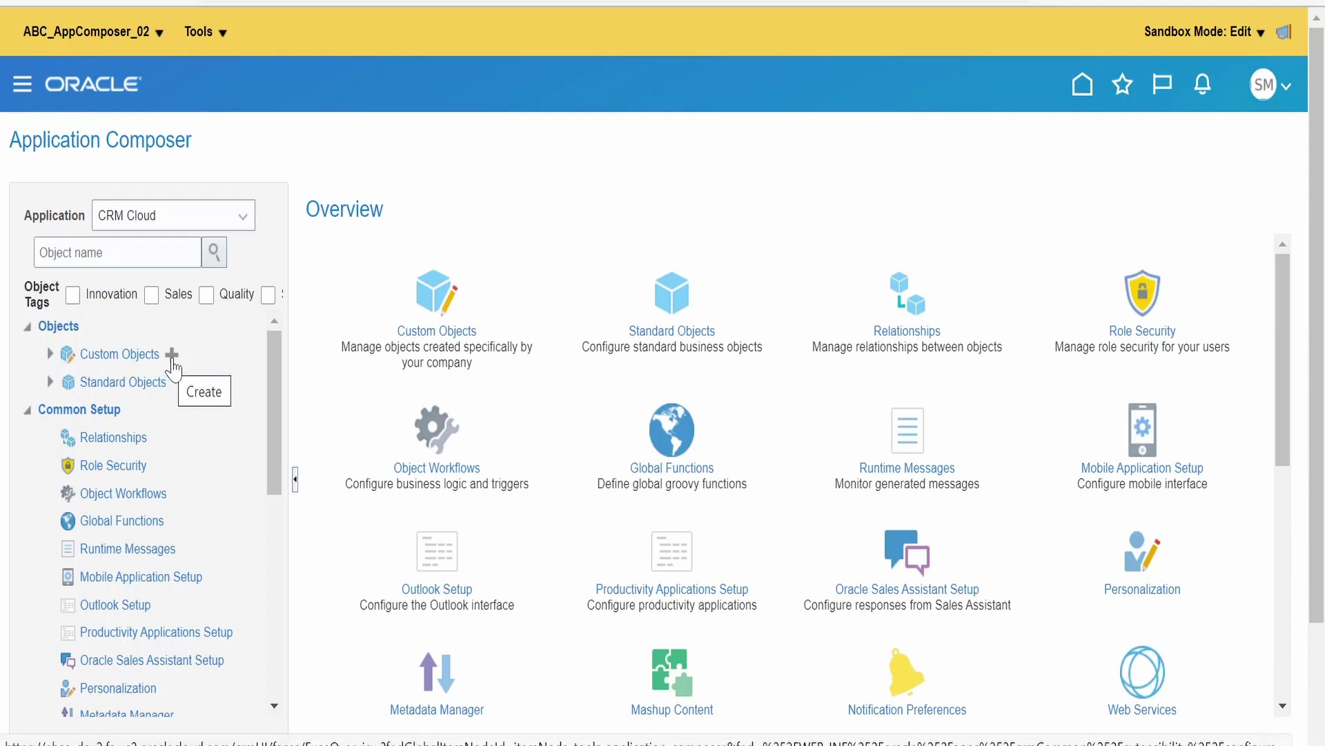
pyautogui.click(173, 354)
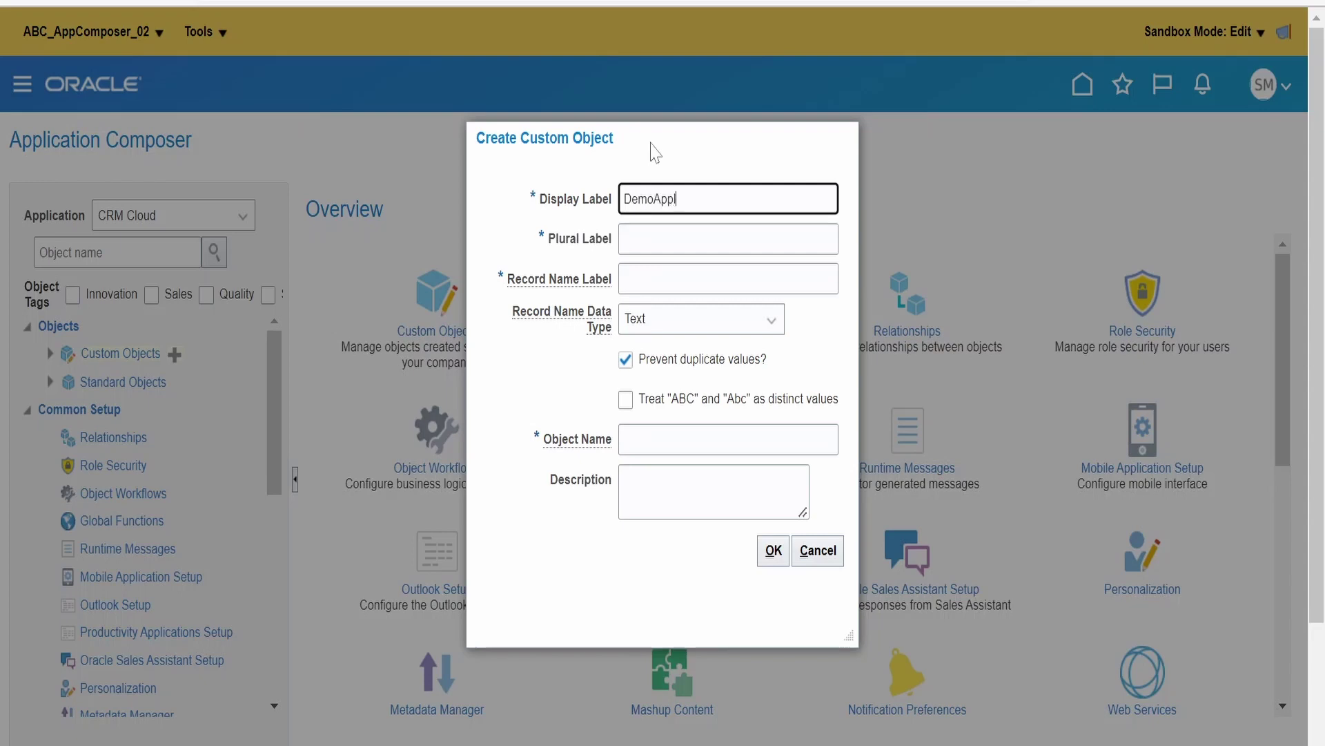
pyautogui.write('tion03')
pyautogui.click(542, 397)
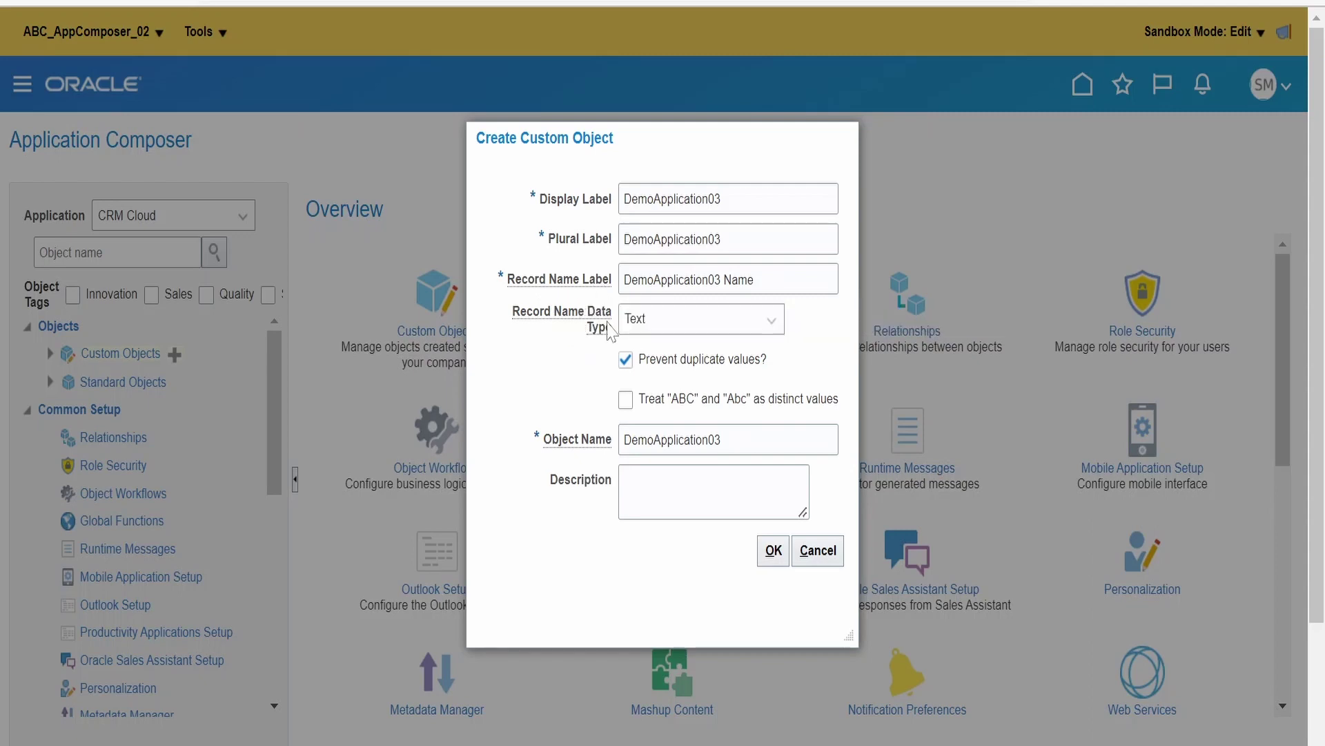
# Set the record name data type to Automatically Generated Sequence with format S-{0000000}-{YY}{MM}{DD}, and create the custom object
pyautogui.click(680, 323)
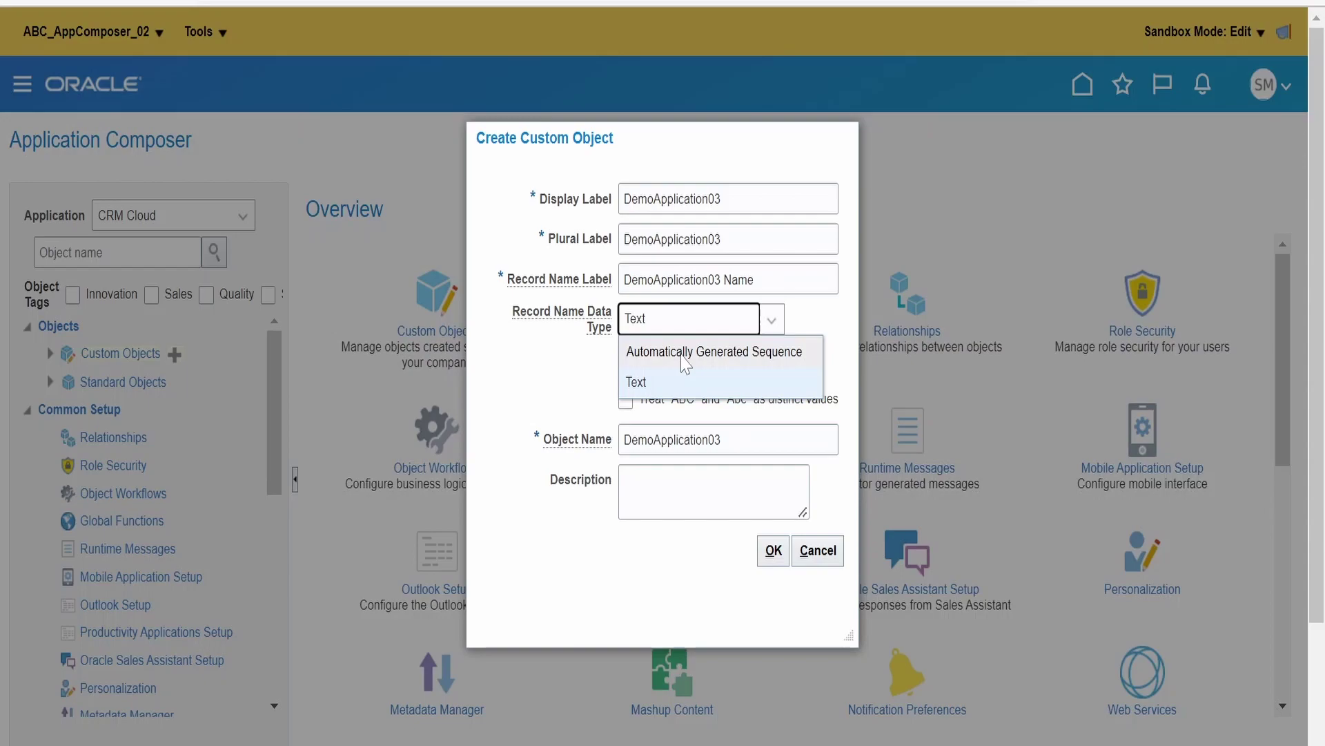
pyautogui.click(682, 353)
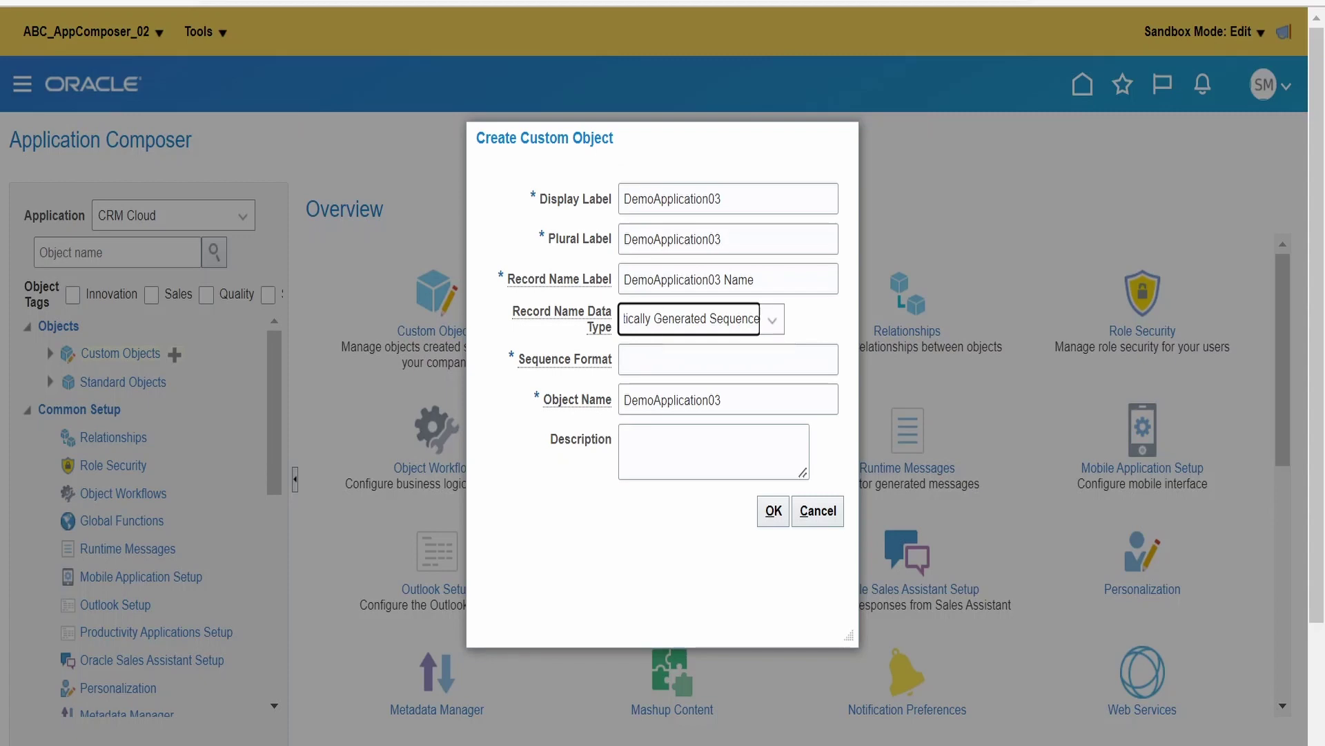
pyautogui.click(729, 359)
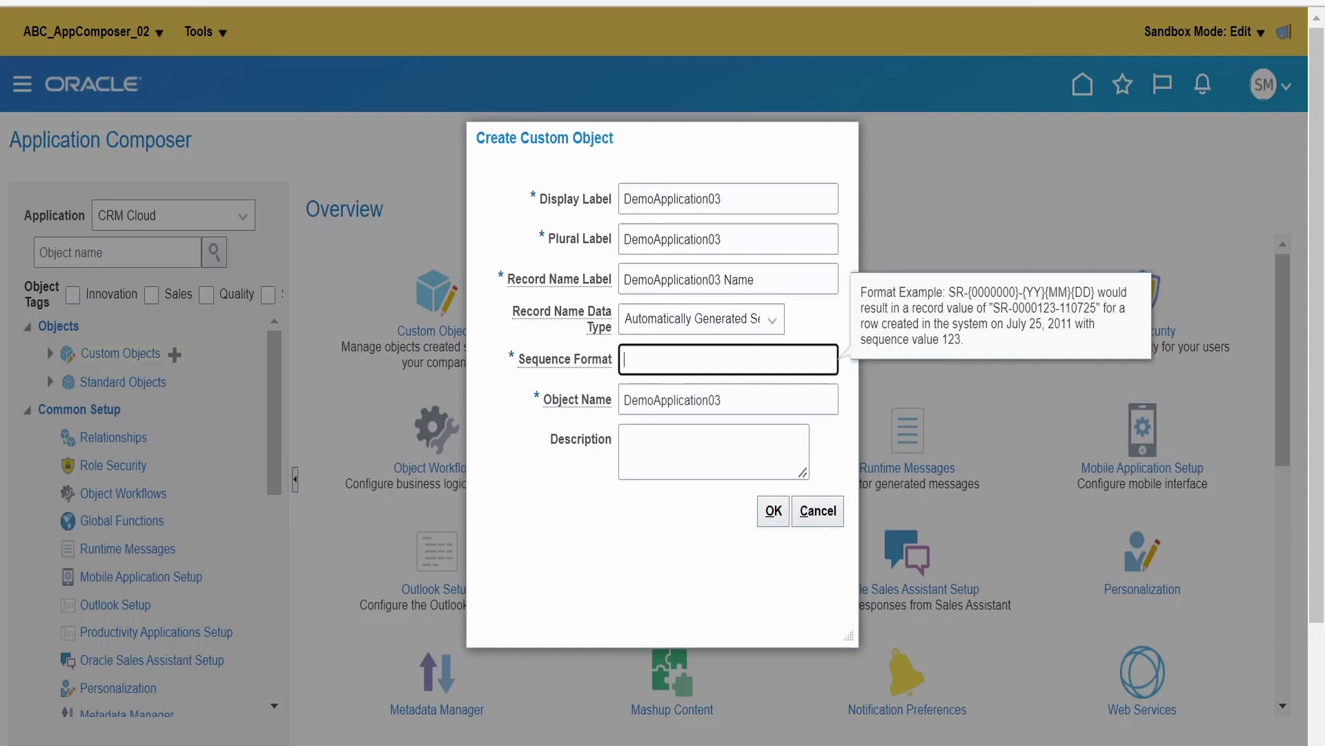
pyautogui.moveTo(949, 292); pyautogui.dragTo(1097, 292)
pyautogui.hotkey('ctrl', 'c')
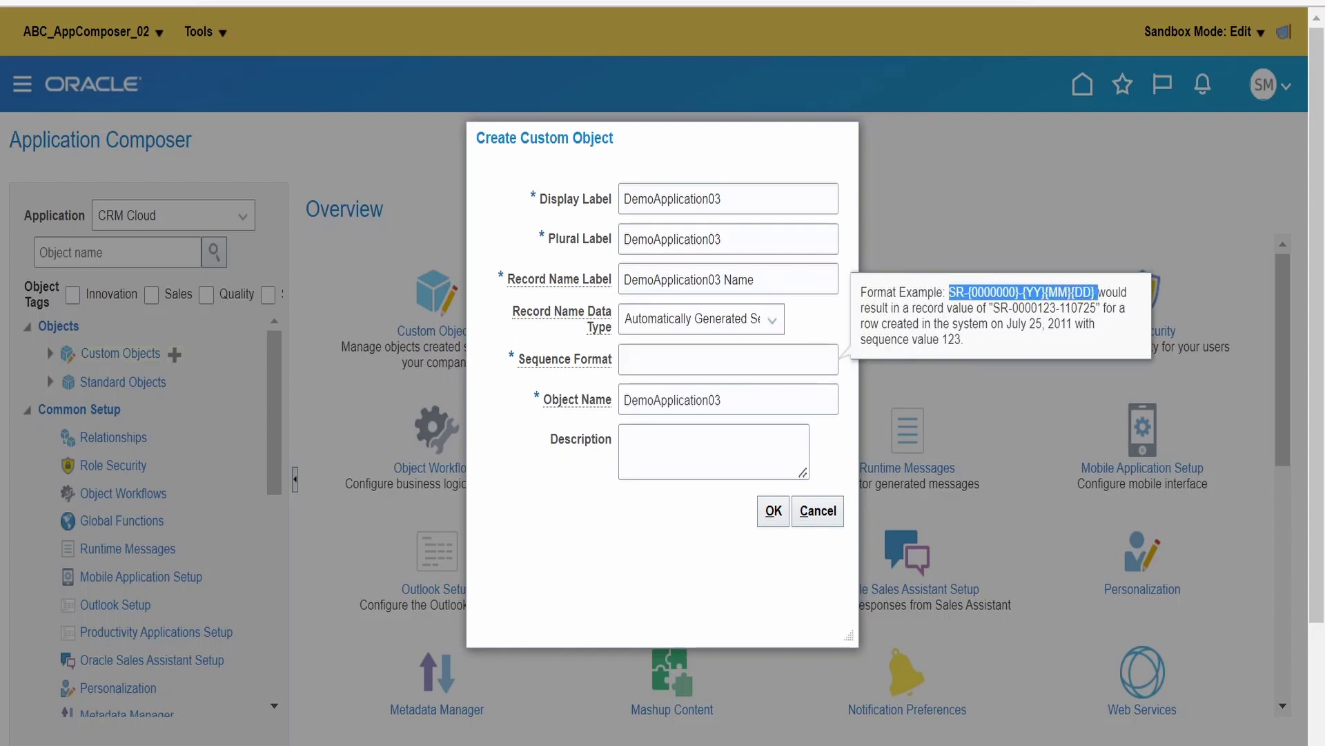
pyautogui.click(728, 359)
pyautogui.hotkey('ctrl', 'v')
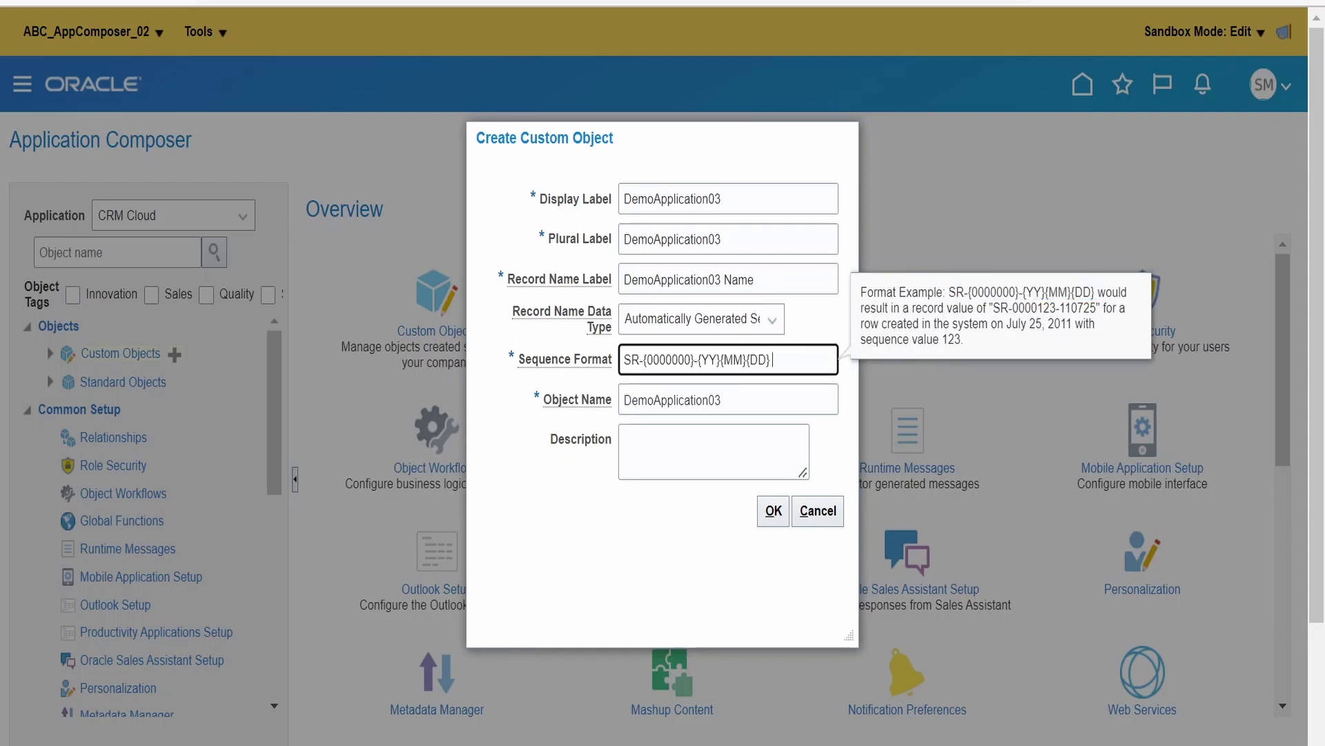
pyautogui.press('Delete')
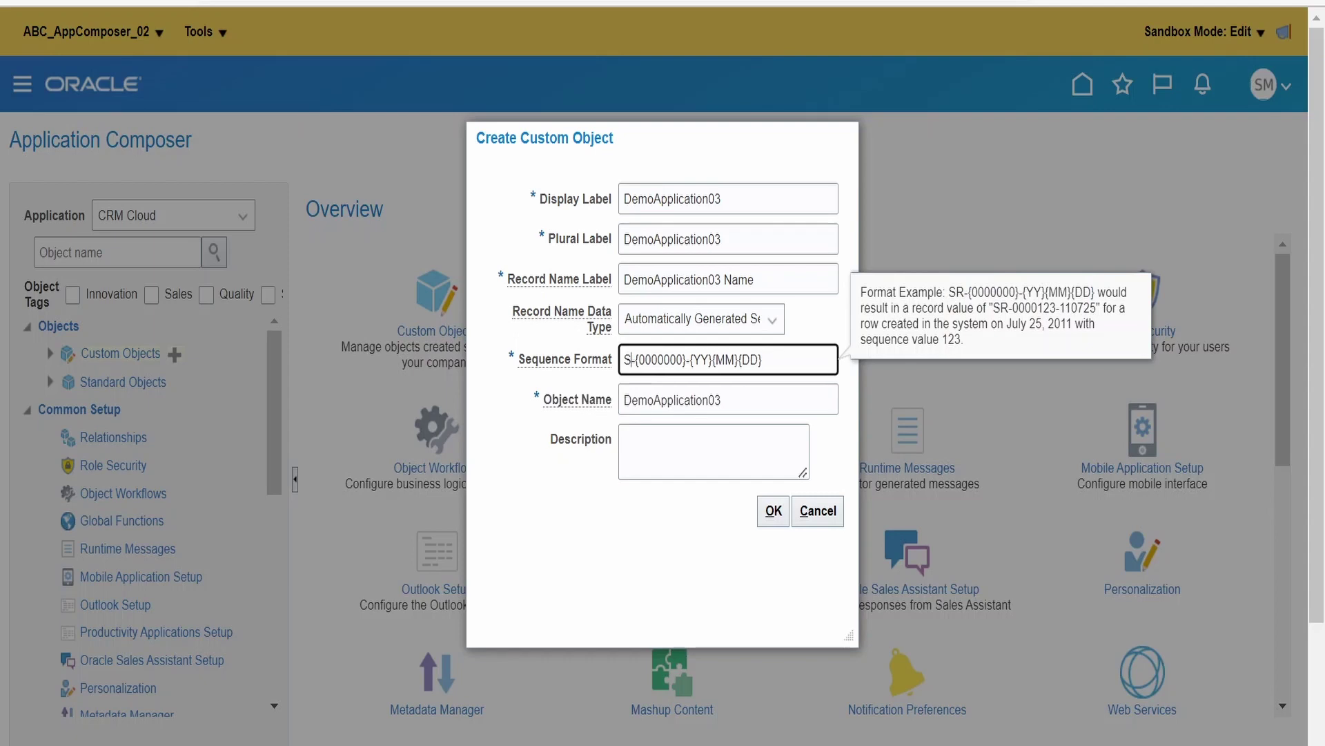
pyautogui.click(598, 528)
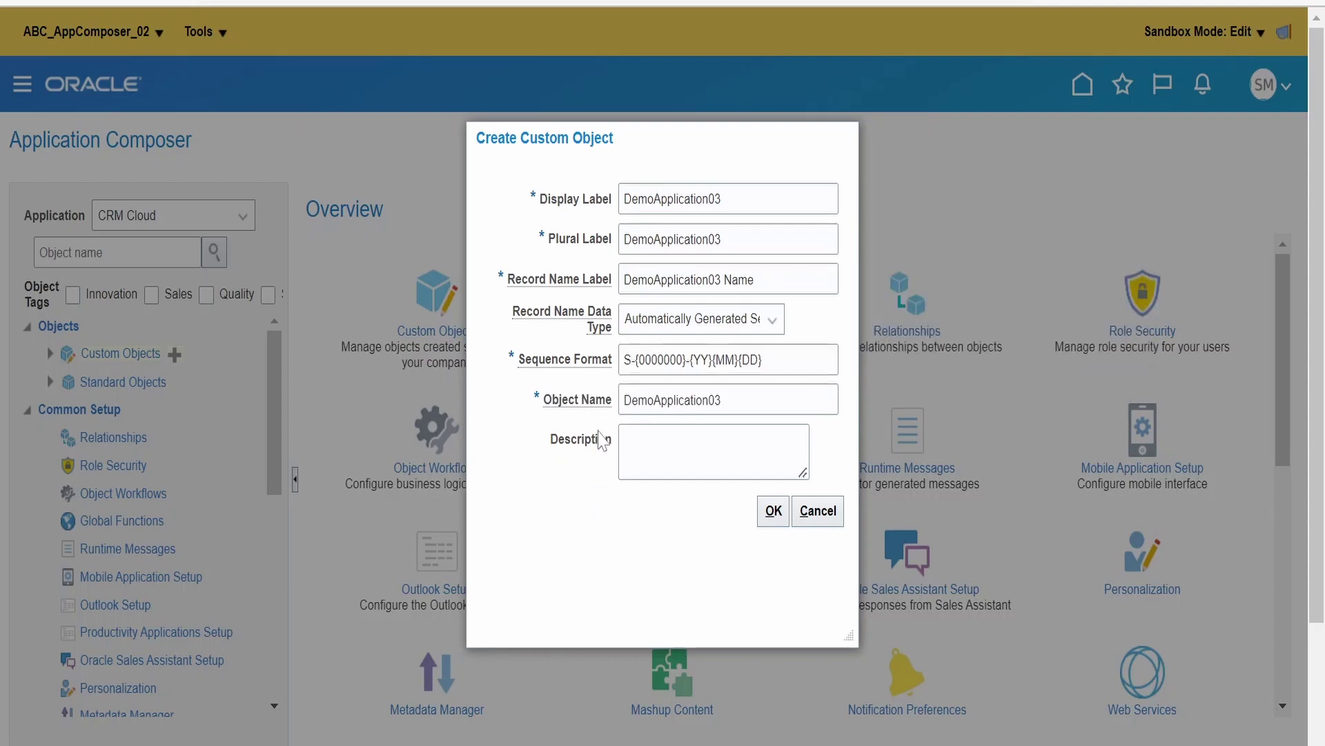
pyautogui.click(773, 511)
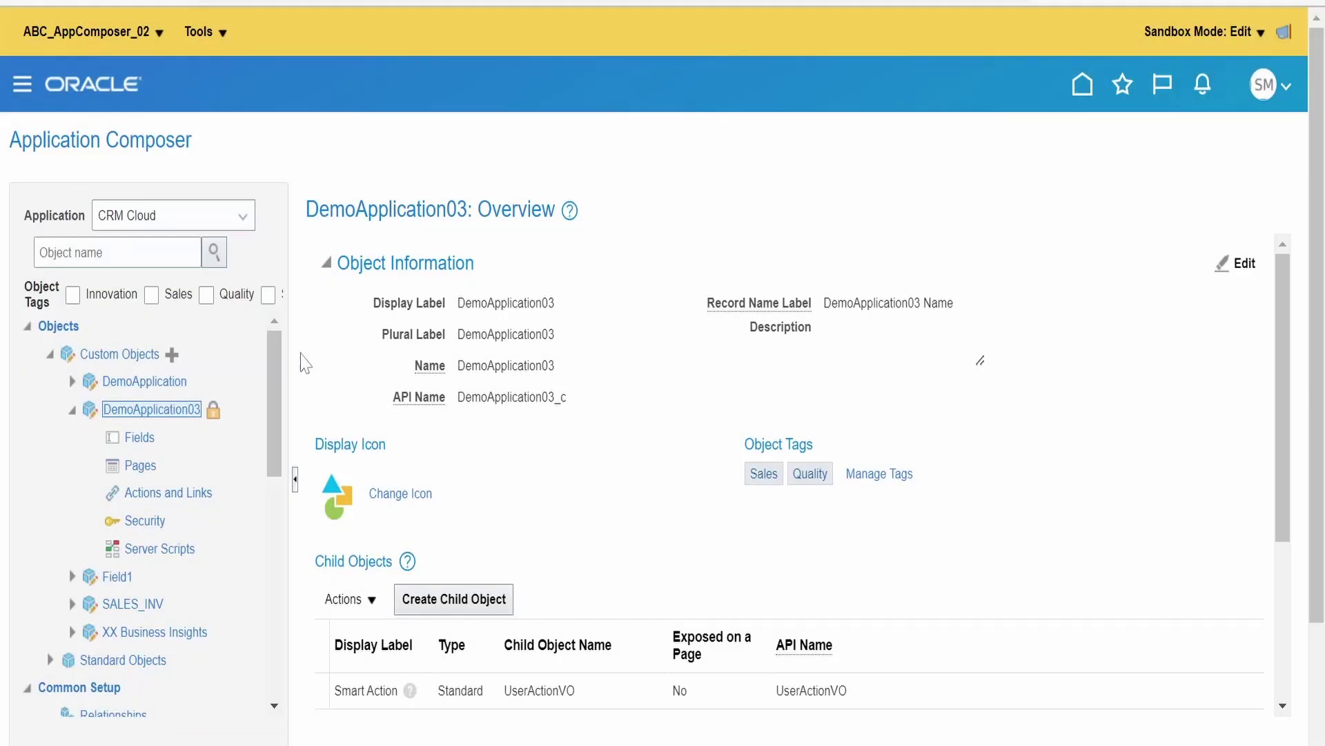
# Change the display icon of DemoApplication03 to the gold trophy
pyautogui.scroll(-2, 386, 442)
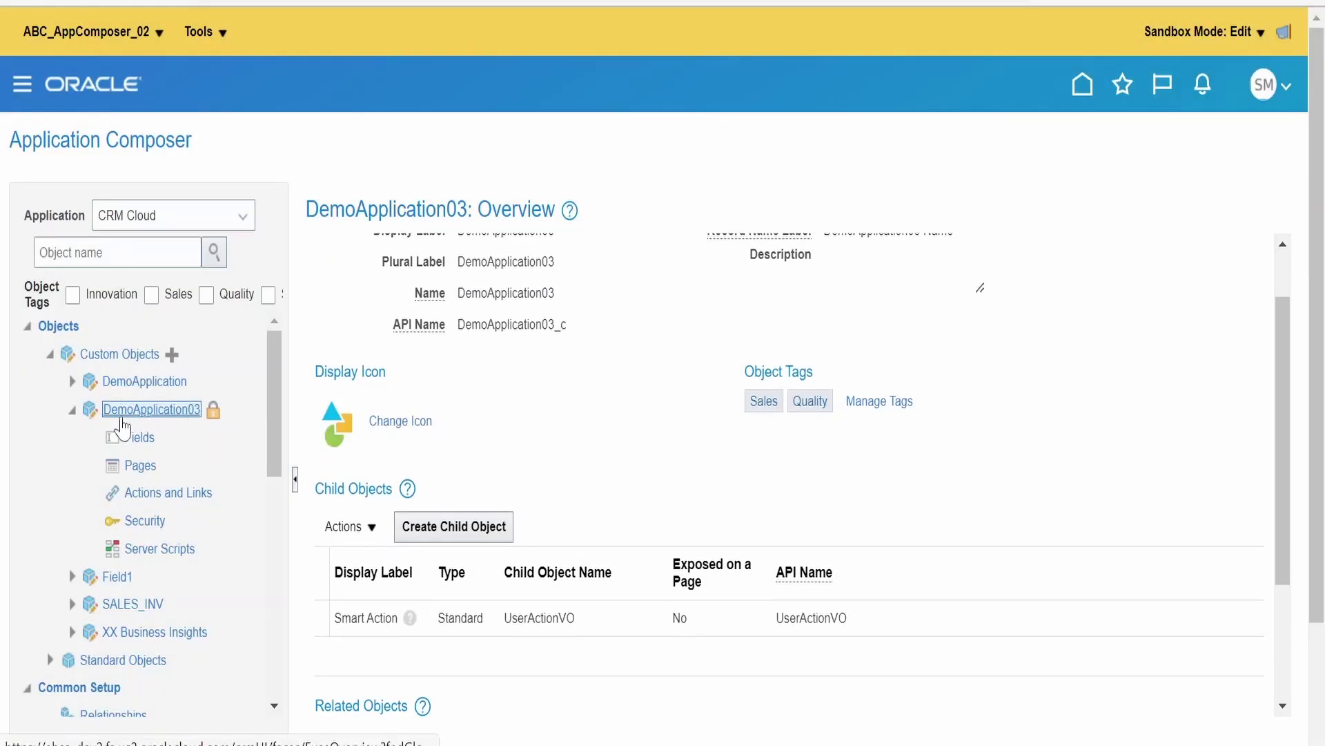
pyautogui.click(399, 423)
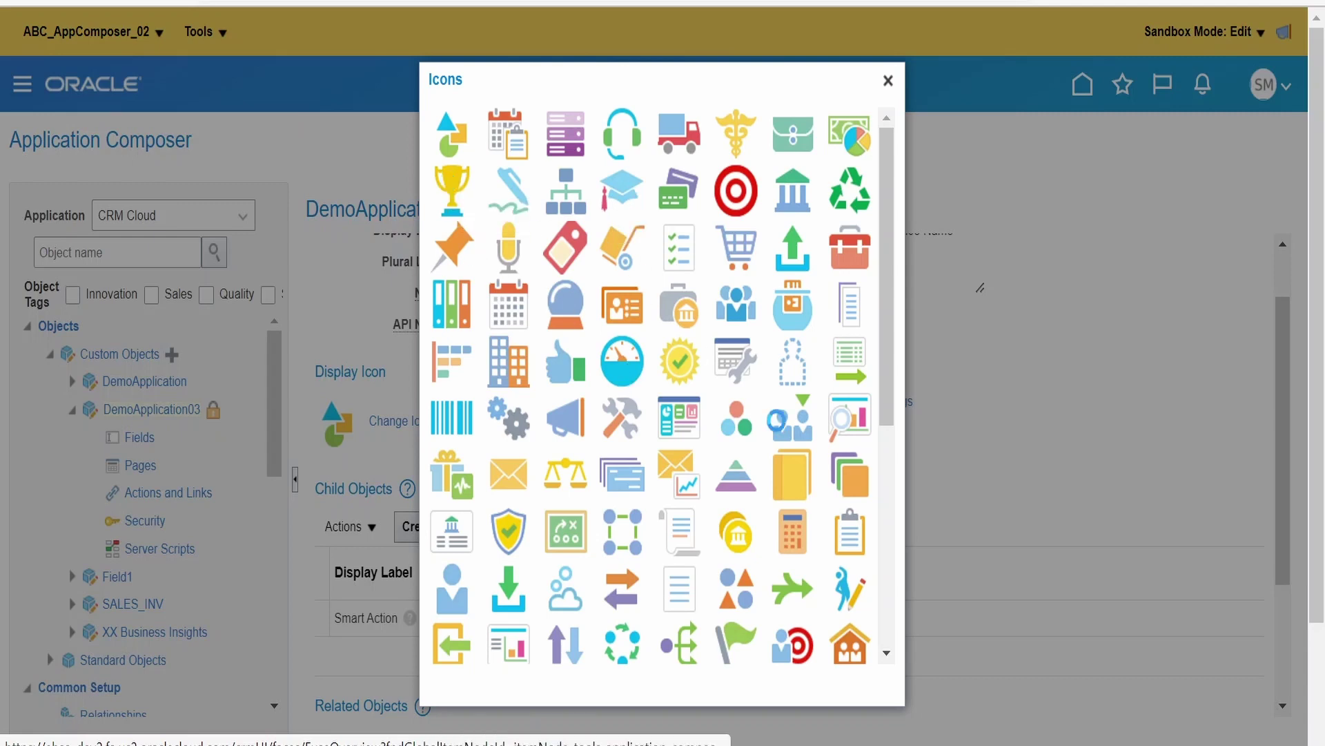
pyautogui.scroll(-5, 800, 613)
pyautogui.click(801, 613)
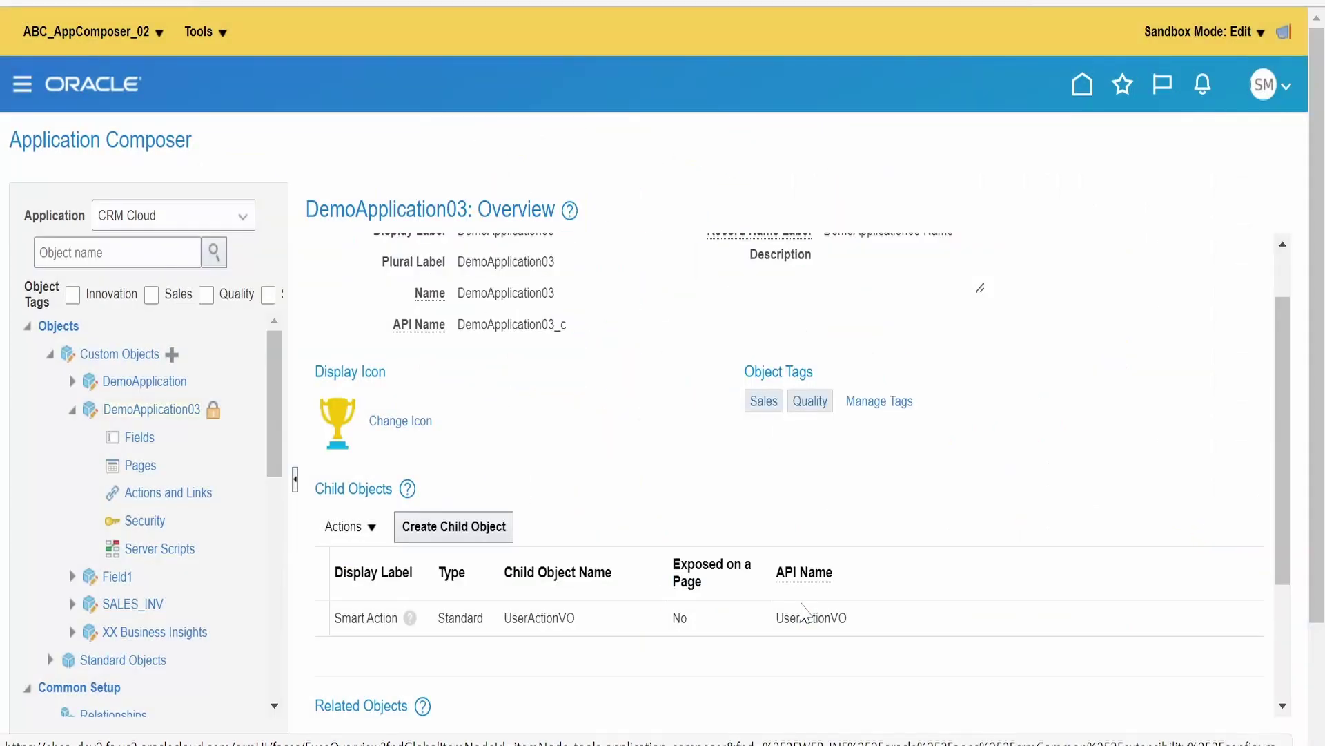
# Look through the child objects and related objects on the DemoApplication03 overview
pyautogui.scroll(-1, 366, 422)
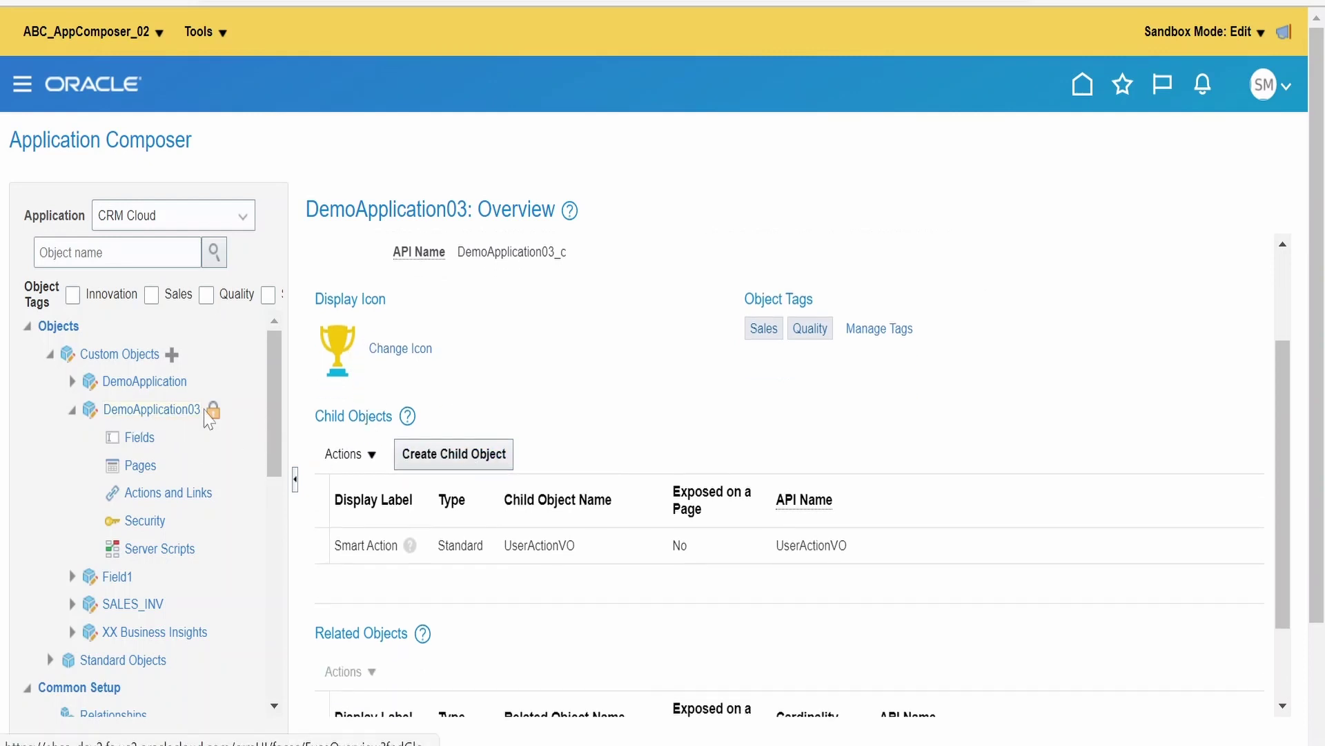
pyautogui.moveTo(194, 420)
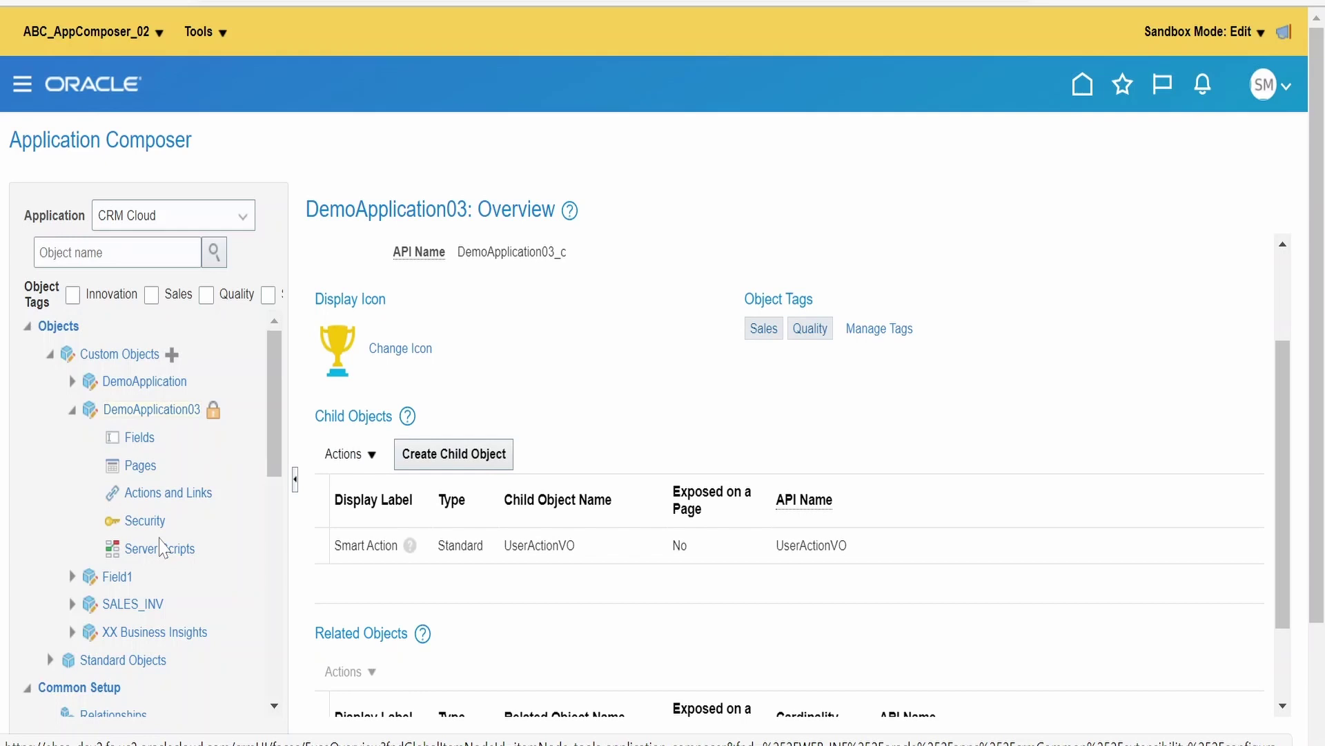
pyautogui.click(141, 412)
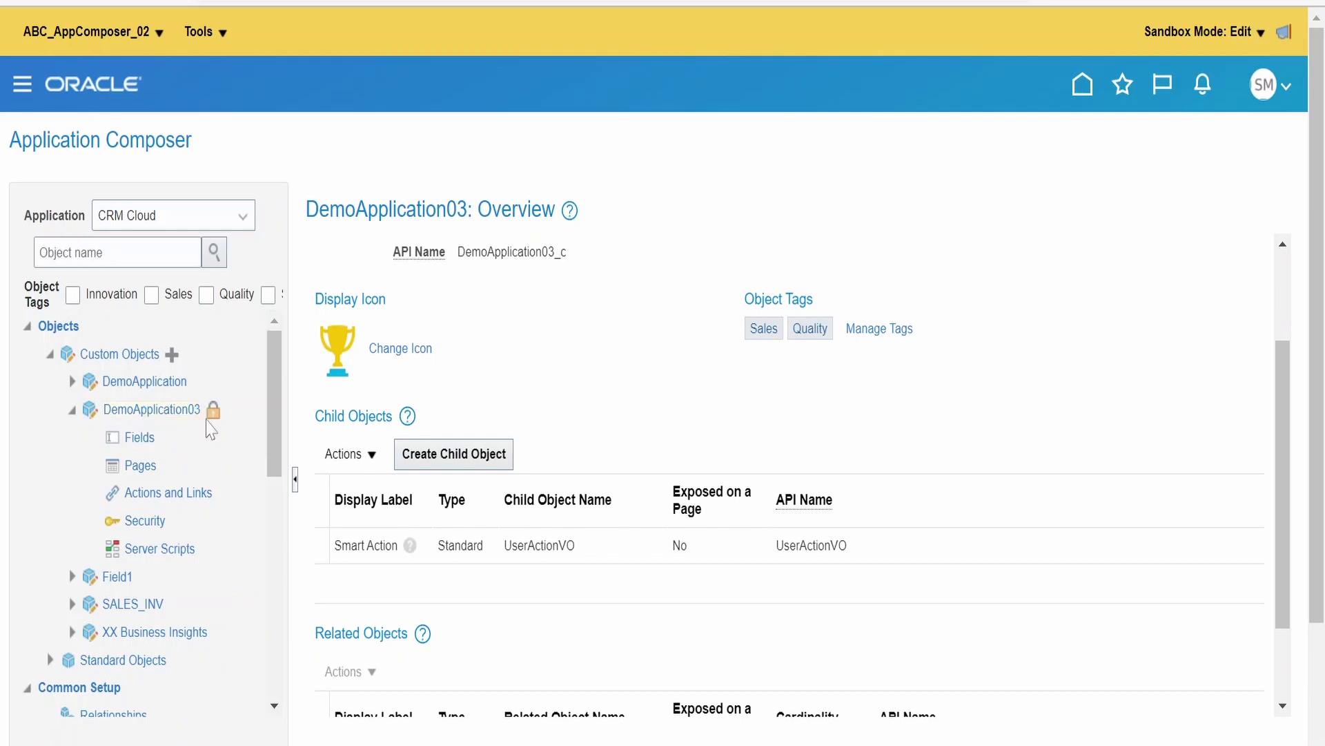
pyautogui.click(472, 472)
pyautogui.scroll(-2, 449, 533)
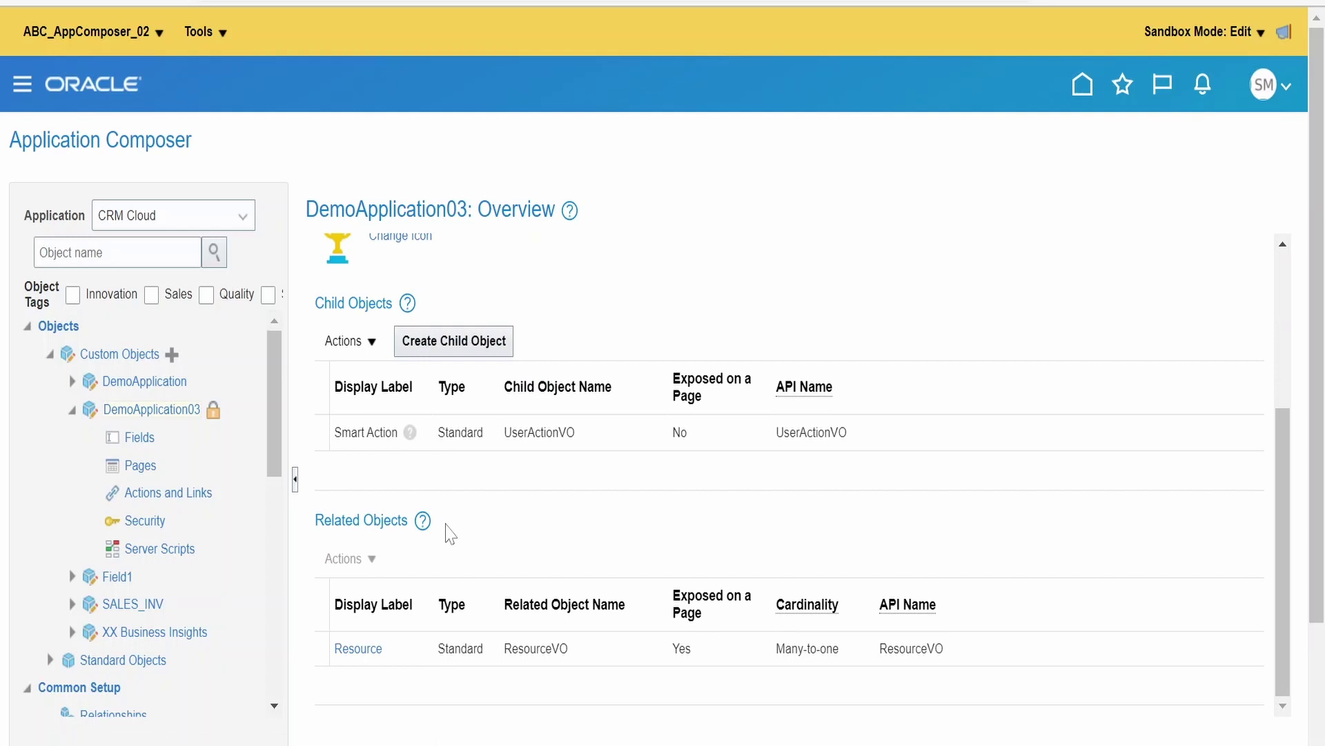
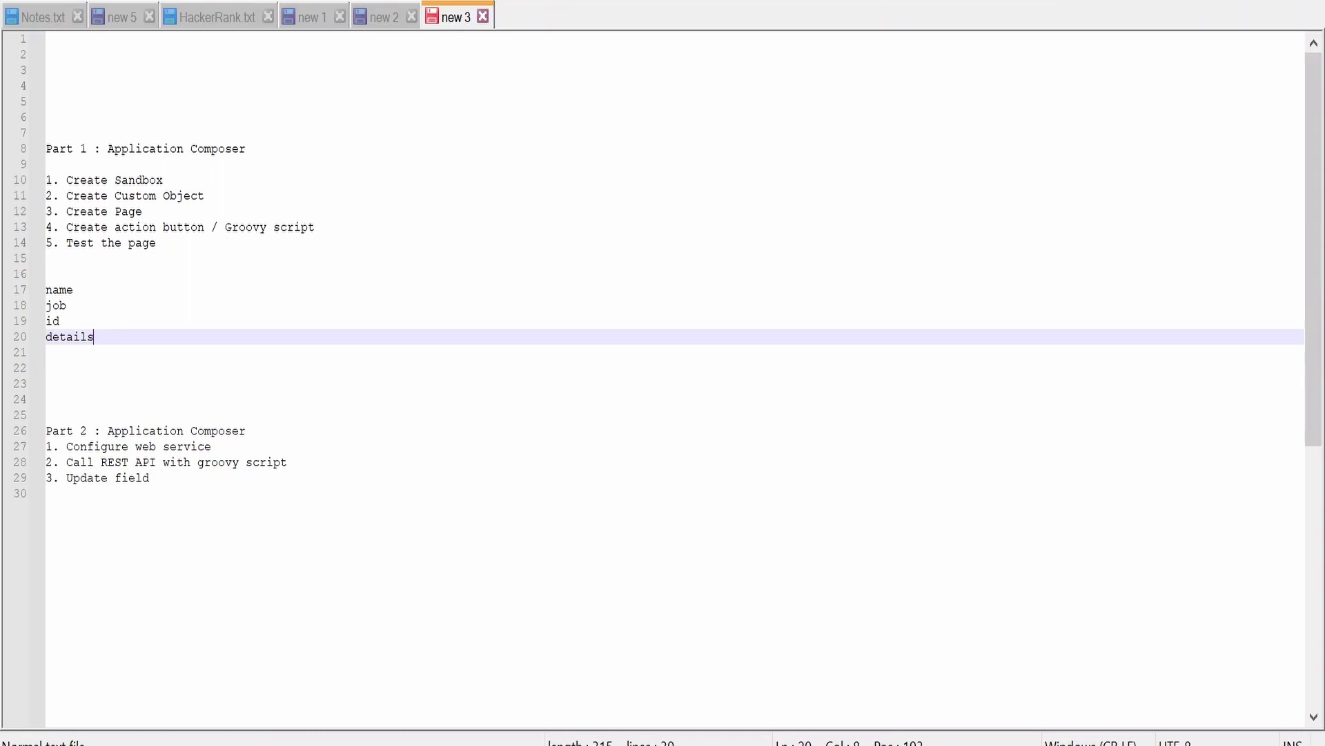
# Review the id and details entries in the list of planned fields in the text editor notes
pyautogui.moveTo(60, 320); pyautogui.dragTo(15, 324)
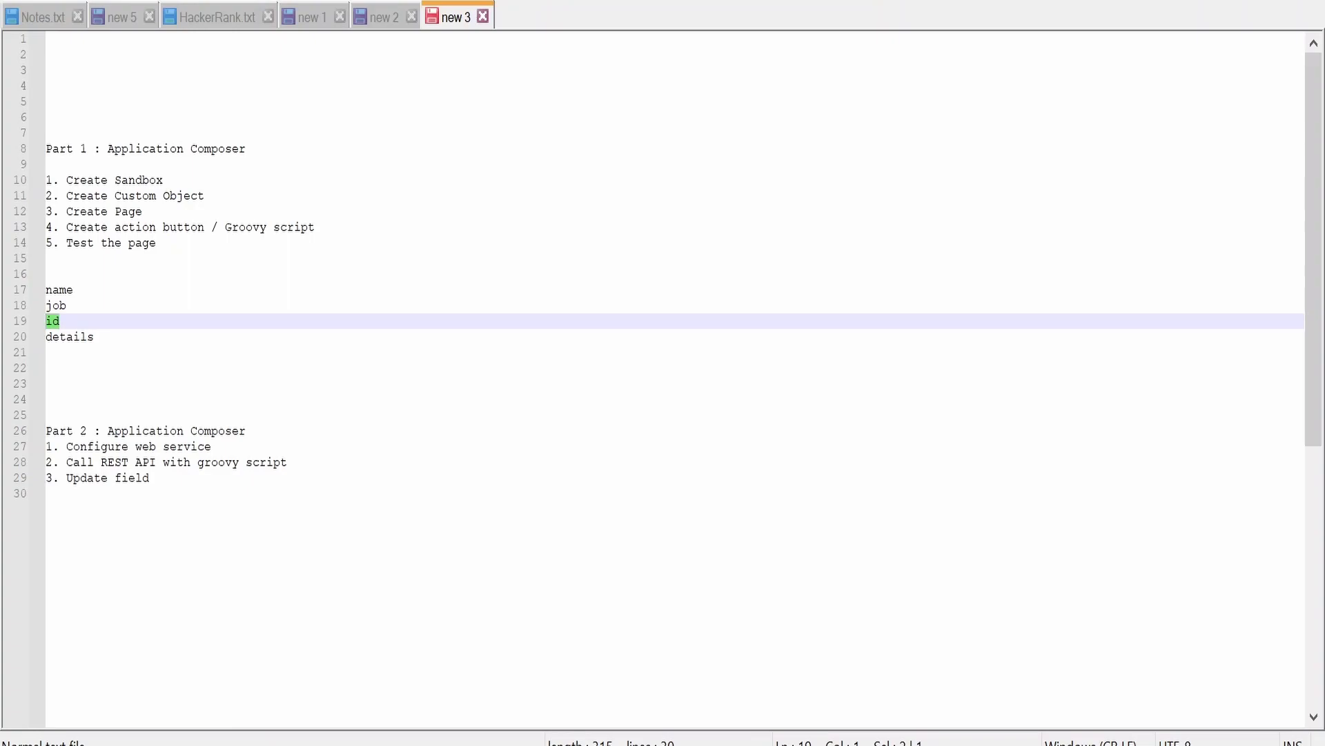
pyautogui.doubleClick(69, 336)
pyautogui.moveTo(69, 336); pyautogui.dragTo(41, 321)
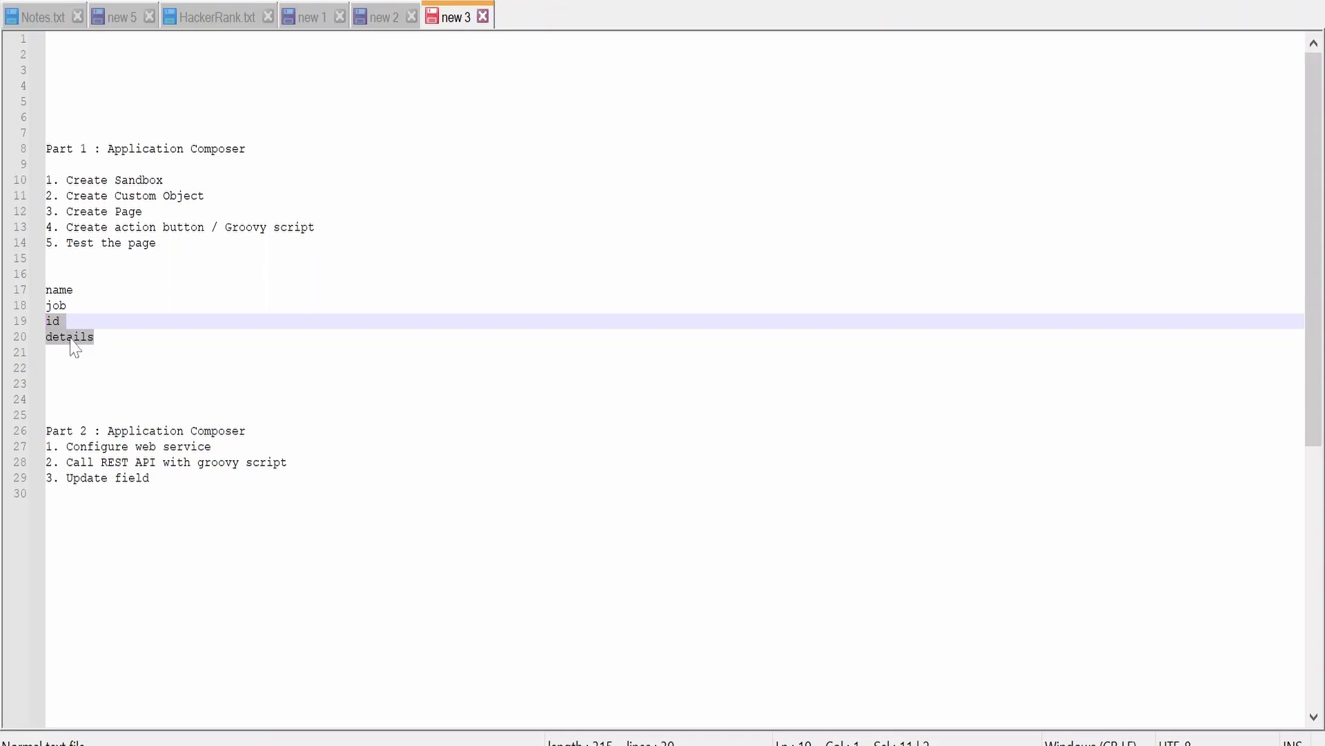
# Switch back to Application Composer and create a simple text field with the display label name for DemoApplication03
pyautogui.hotkey('alt', 'Tab')
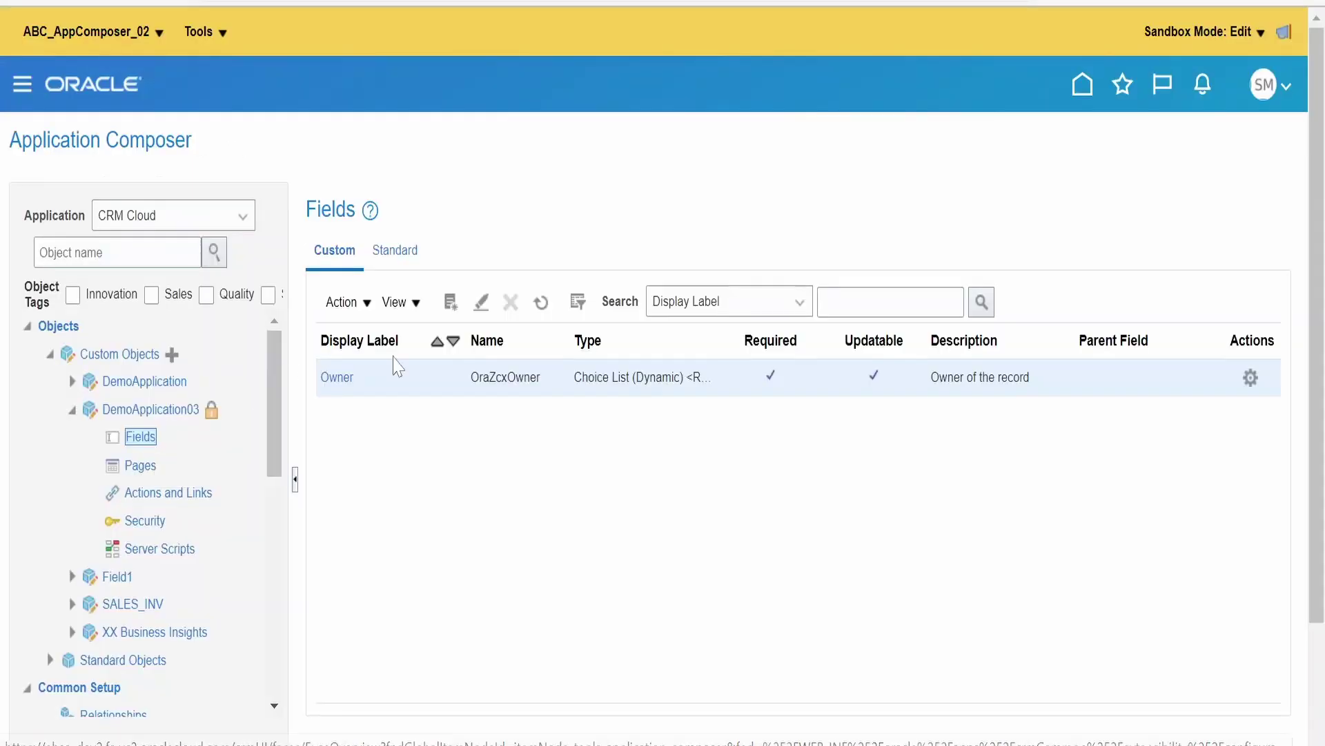
pyautogui.click(455, 312)
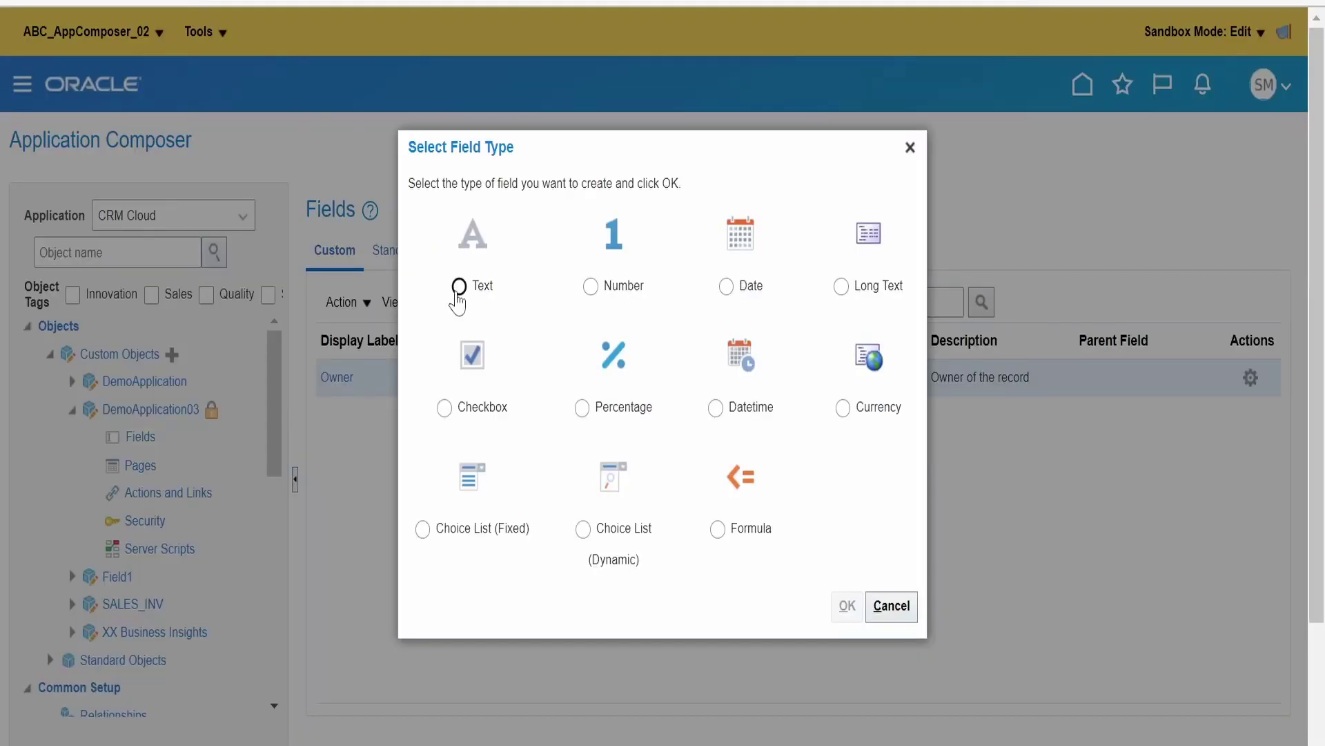
pyautogui.click(459, 286)
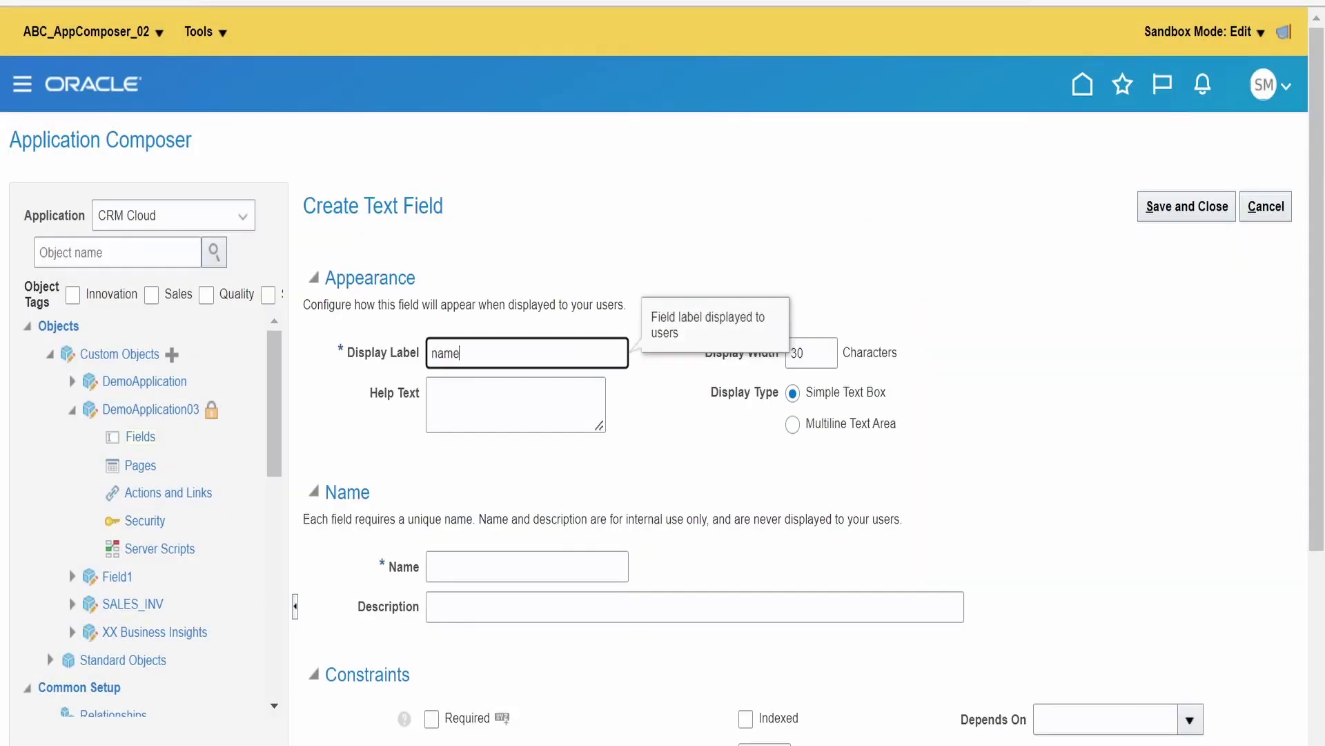
pyautogui.click(511, 236)
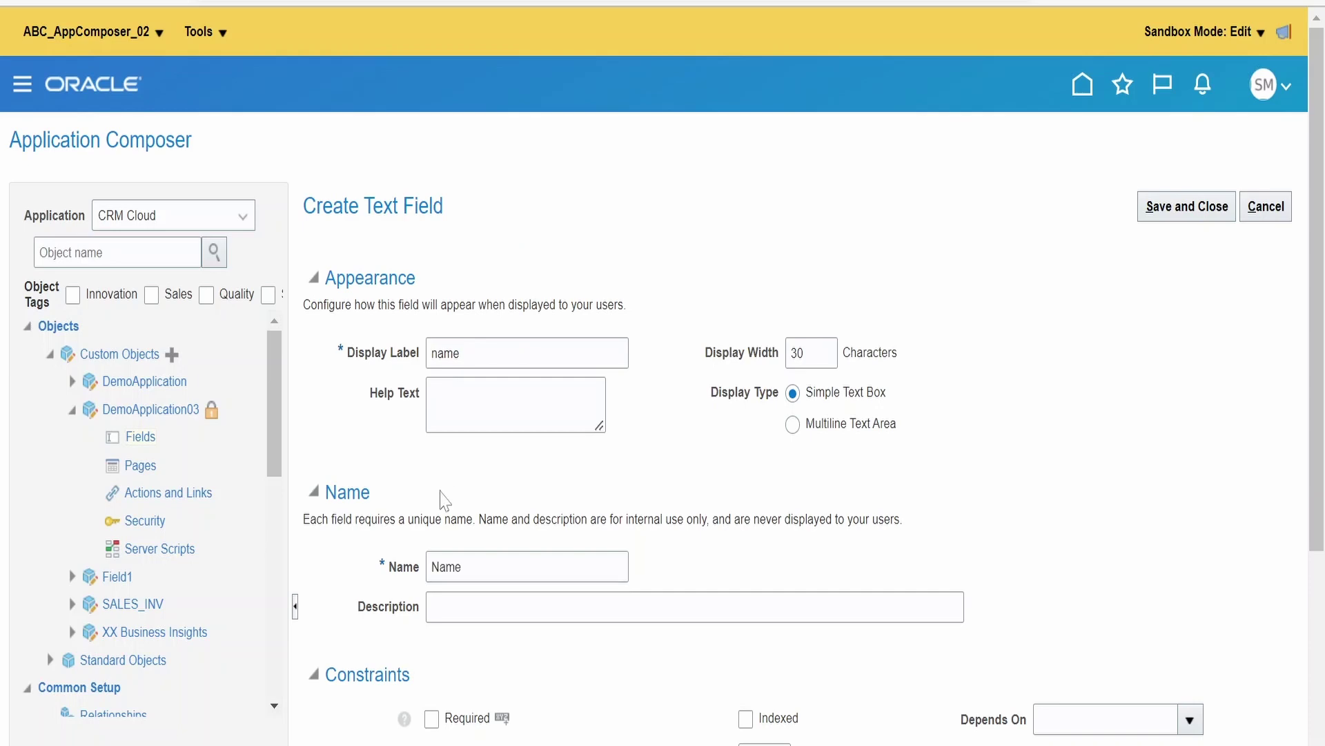
pyautogui.scroll(-3, 420, 541)
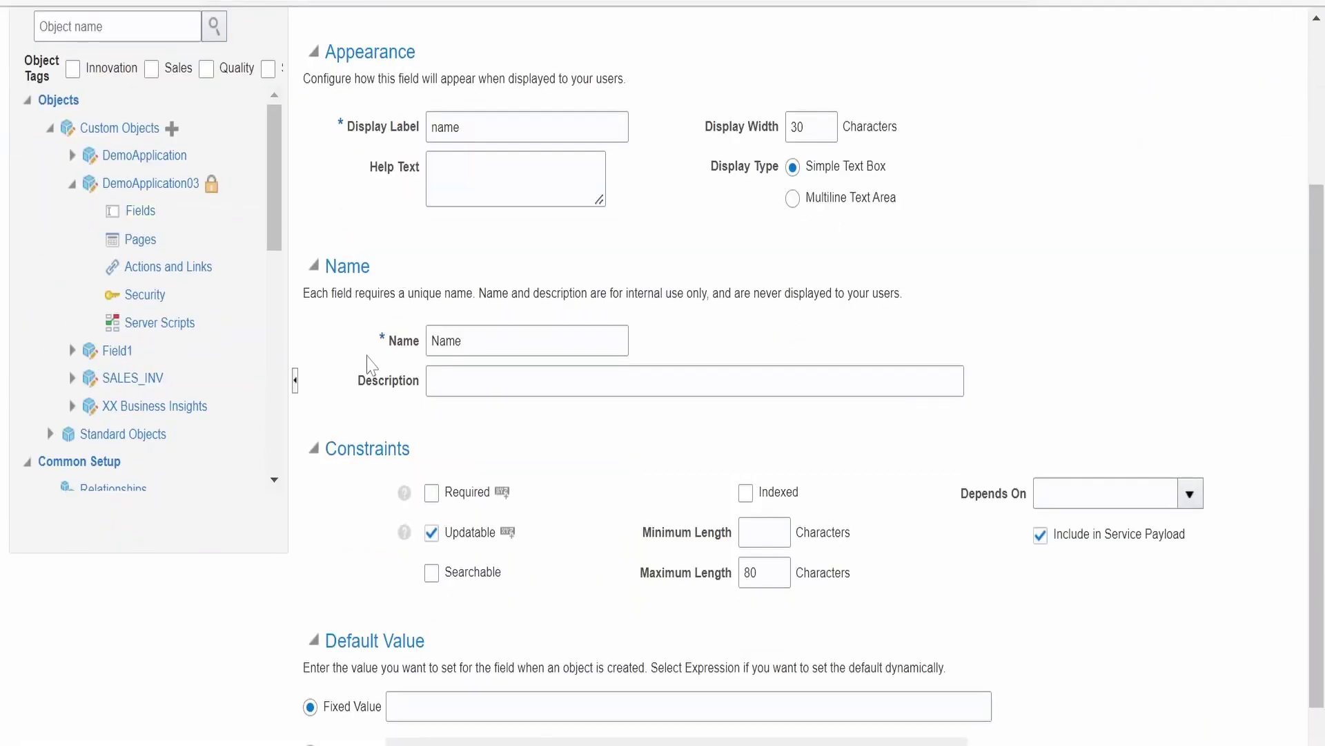
pyautogui.scroll(-1, 501, 443)
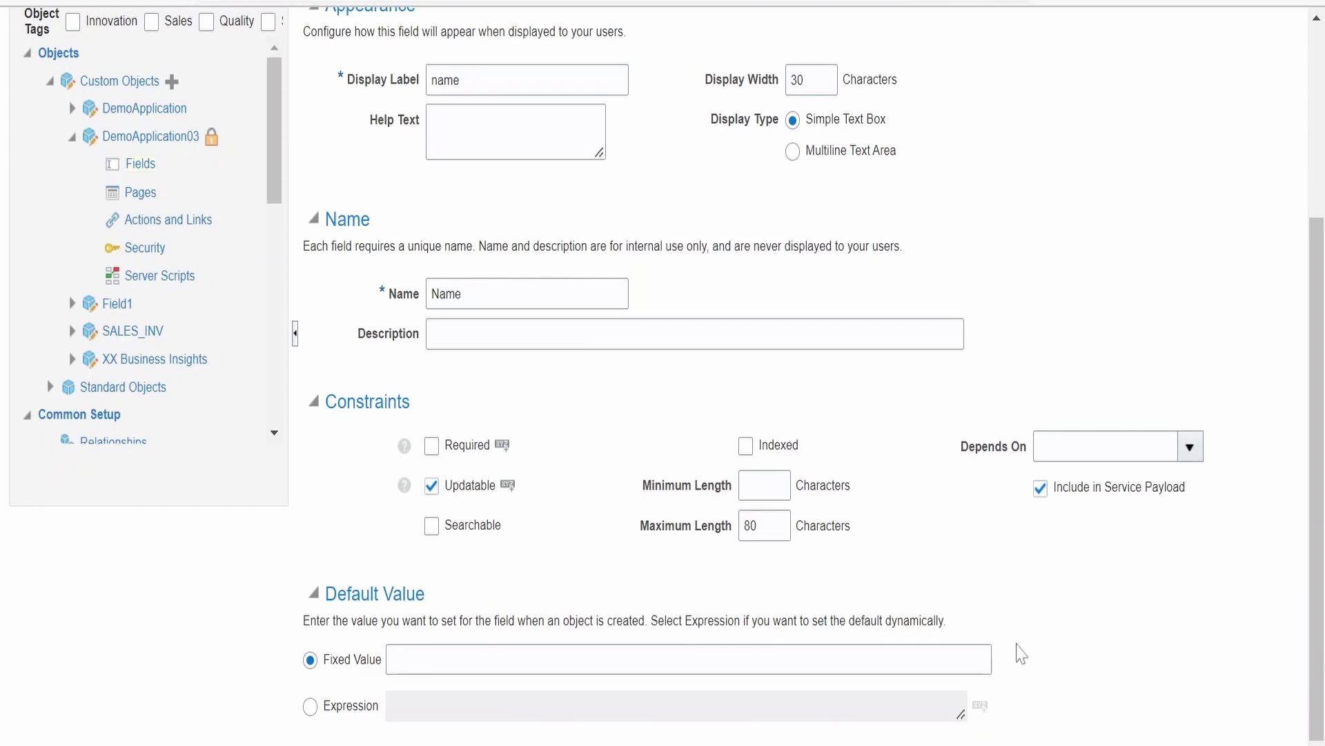
pyautogui.scroll(4, 1020, 652)
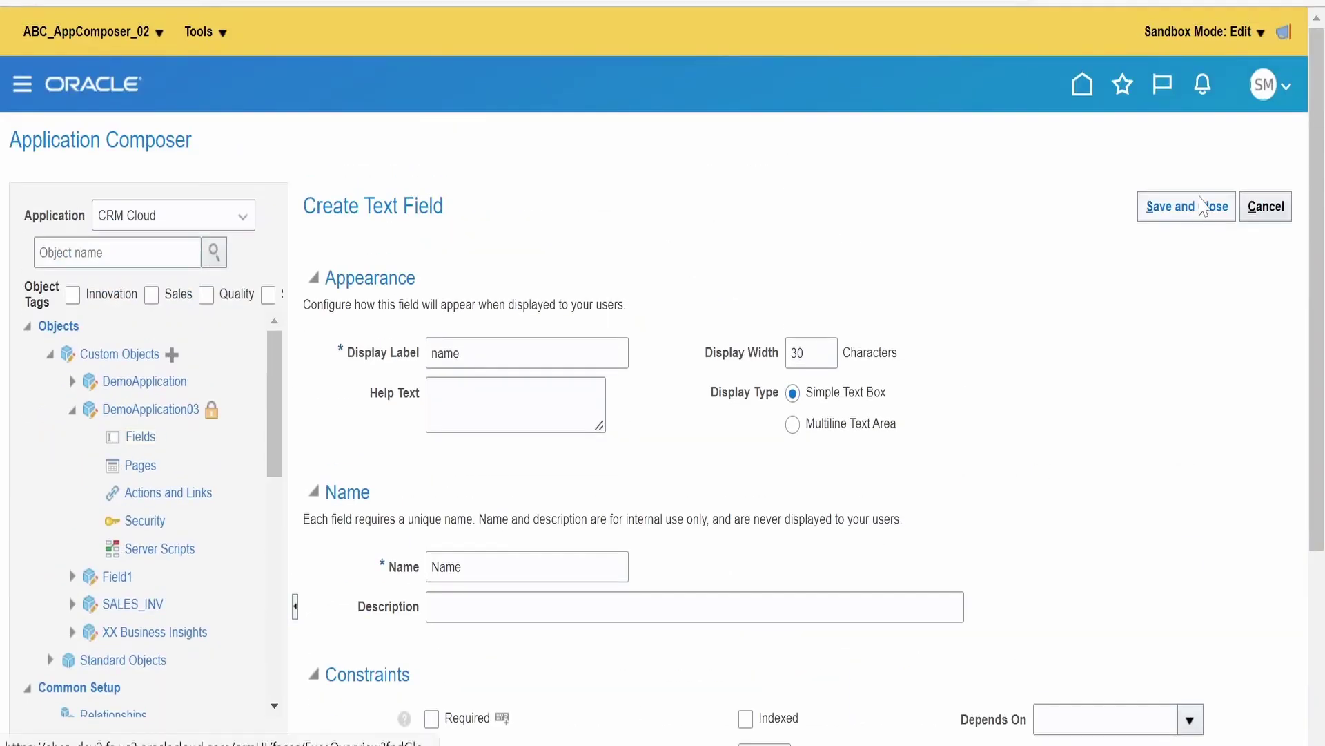
pyautogui.click(1187, 206)
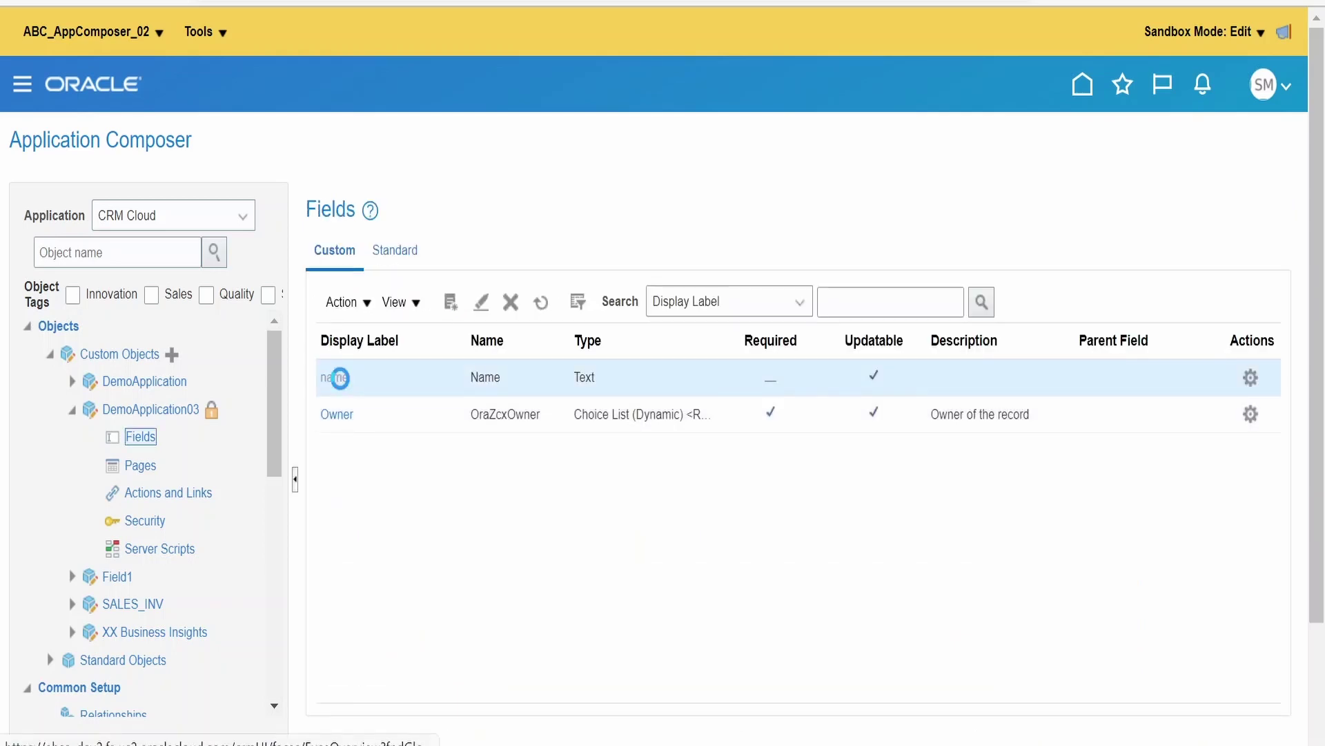
# Copy the name field's API name, Name_c, and record it after an arrow (->) beside name in the text editor notes
pyautogui.click(337, 377)
pyautogui.doubleClick(453, 589)
pyautogui.hotkey('ctrl', 'c')
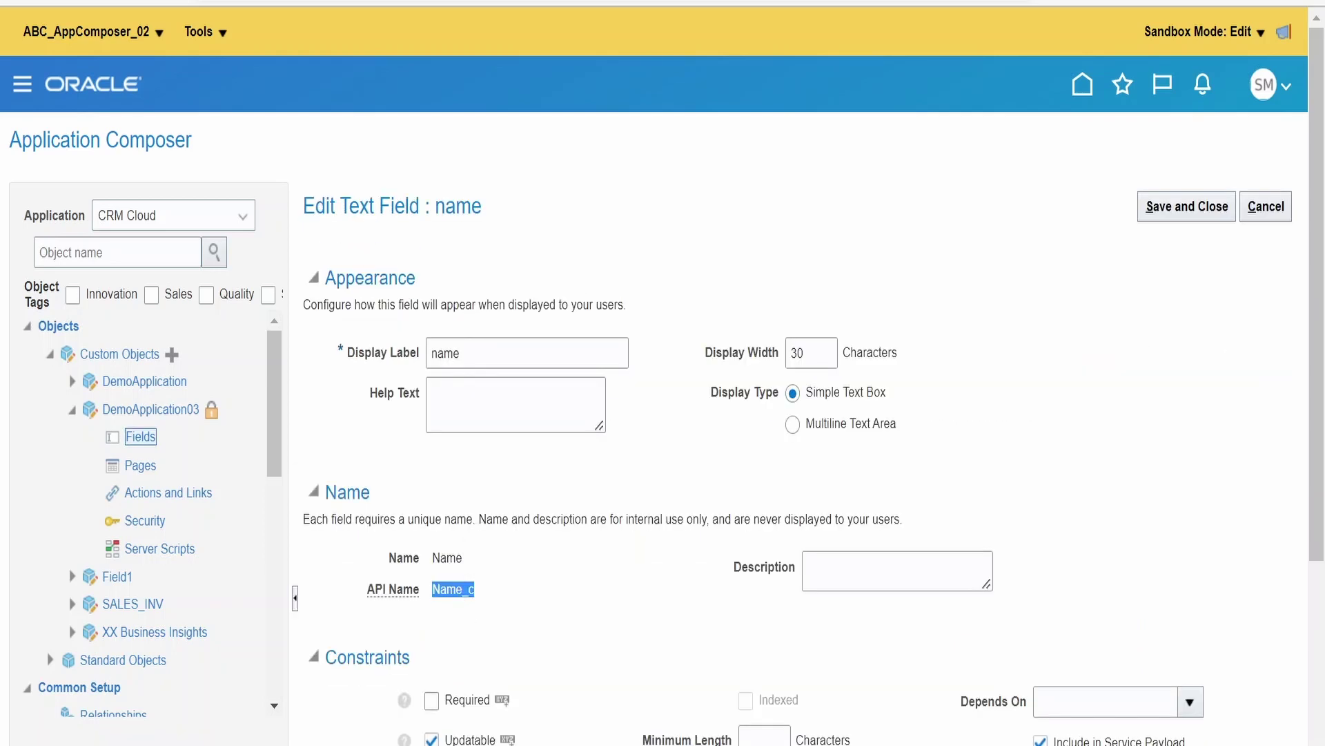
pyautogui.hotkey('alt', 'Tab')
pyautogui.click(104, 290)
pyautogui.write('-')
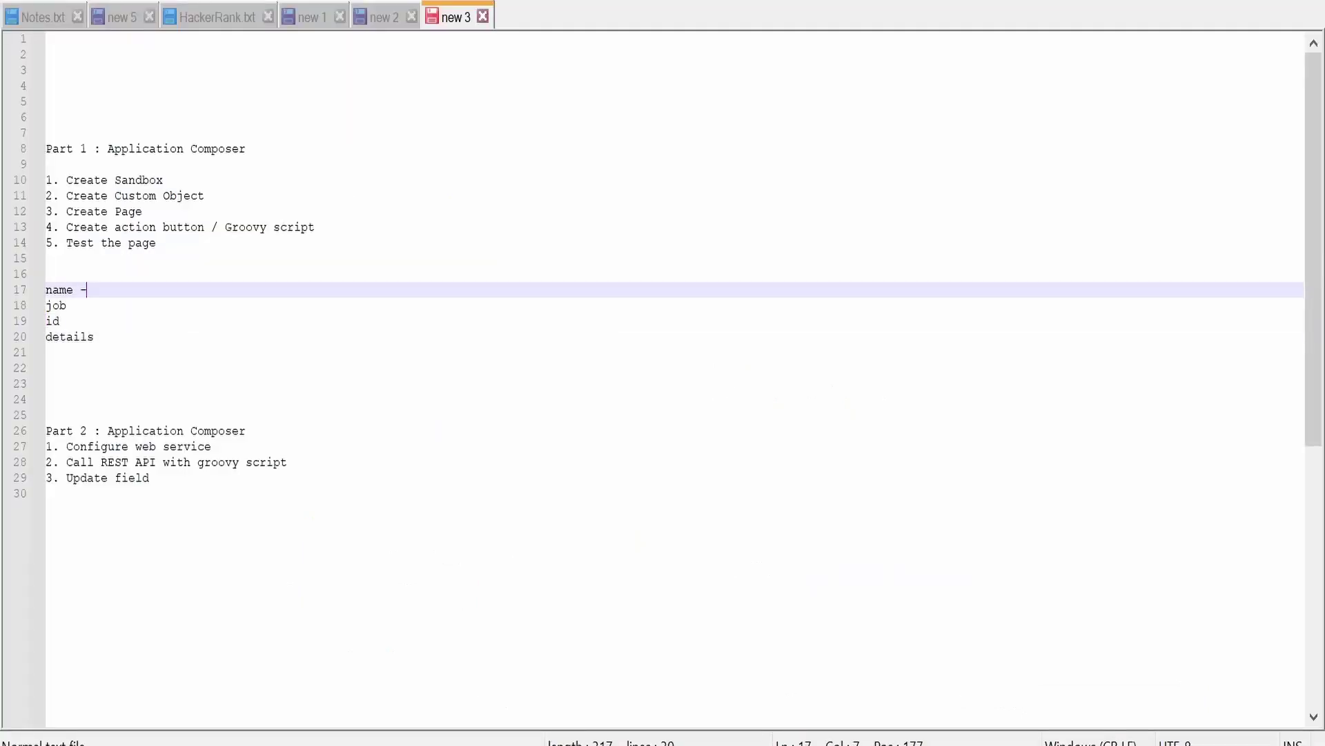
pyautogui.write('>')
pyautogui.hotkey('ctrl', 'v')
pyautogui.click(73, 290)
pyautogui.press('Tab')
# Switch back to Application Composer and create a simple text field with the display label job for DemoApplication03
pyautogui.hotkey('alt', 'Tab')
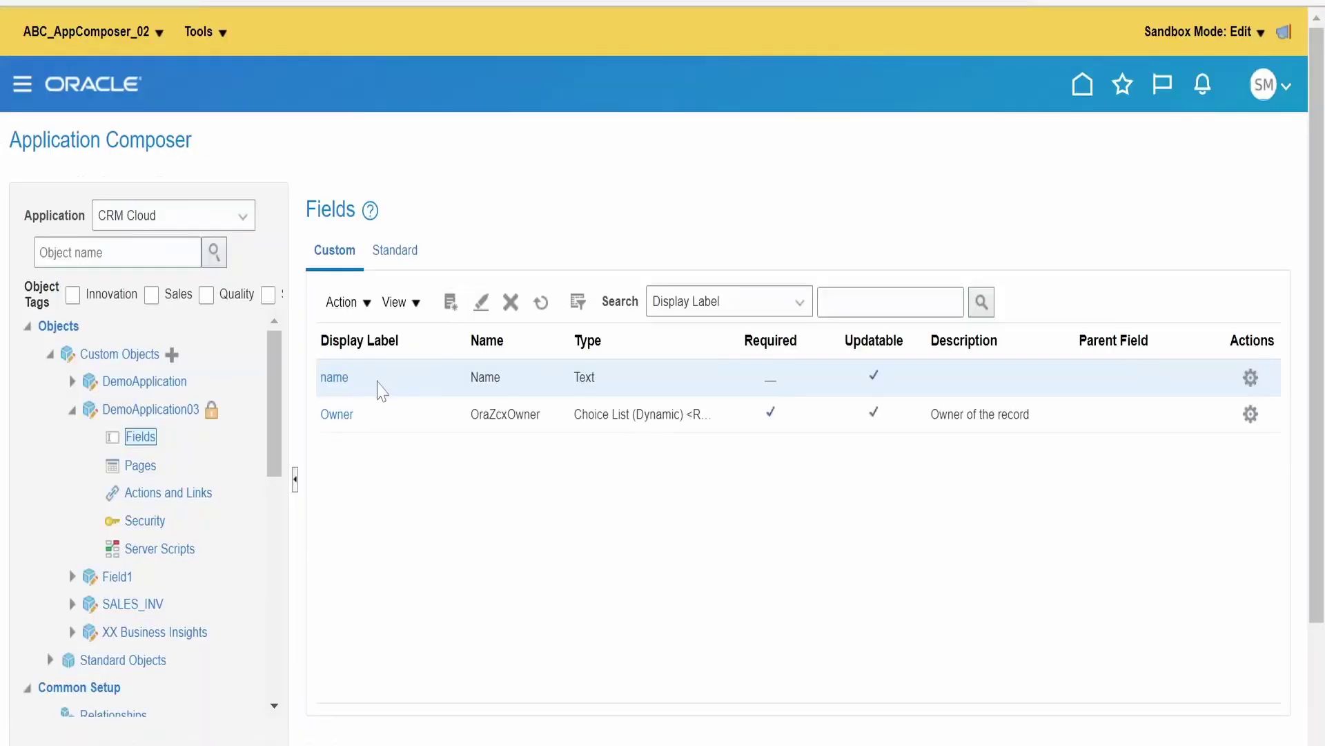
pyautogui.click(456, 308)
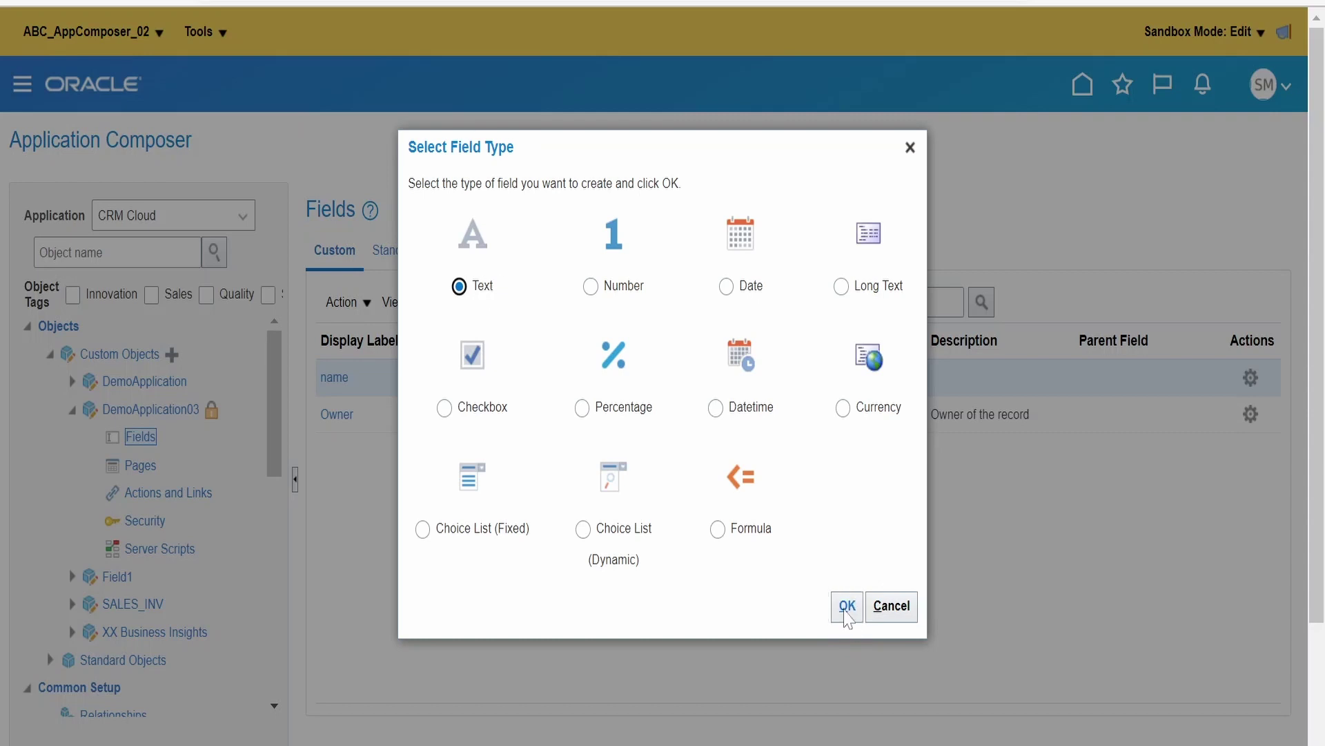
pyautogui.click(849, 607)
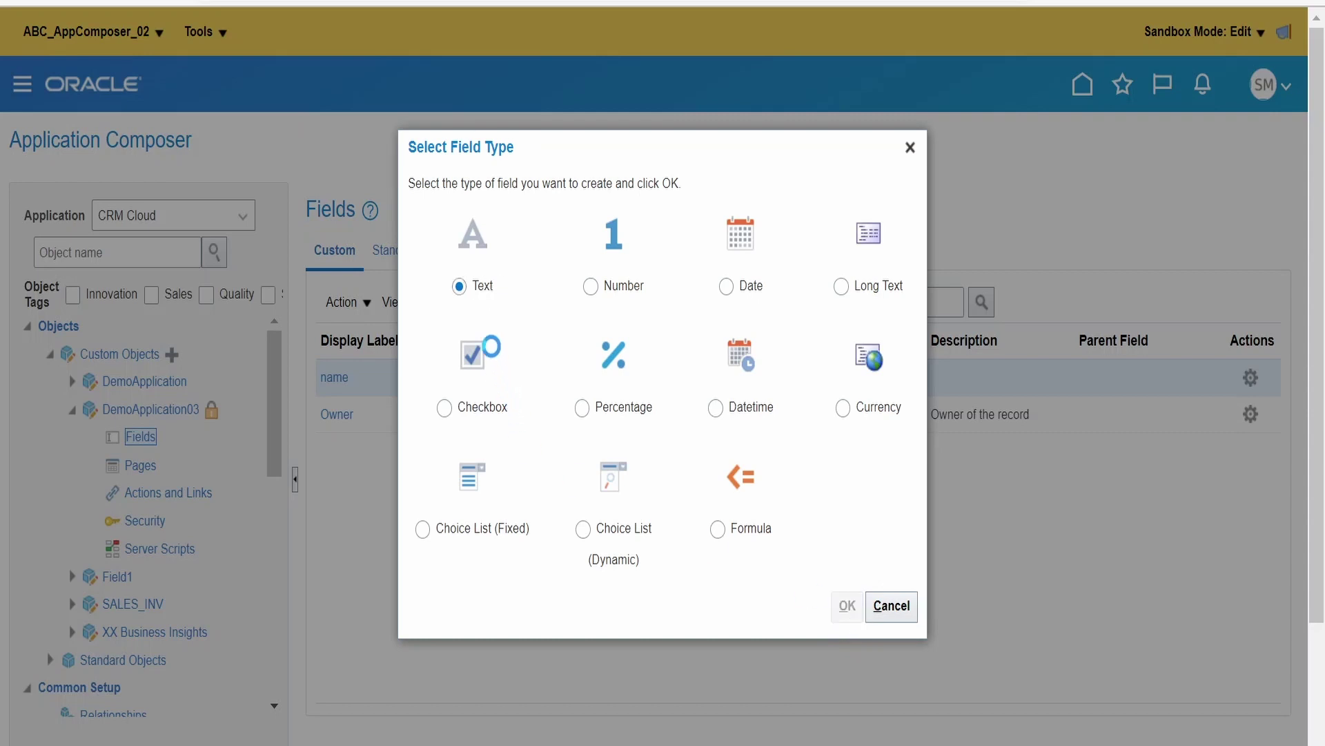
pyautogui.write('job')
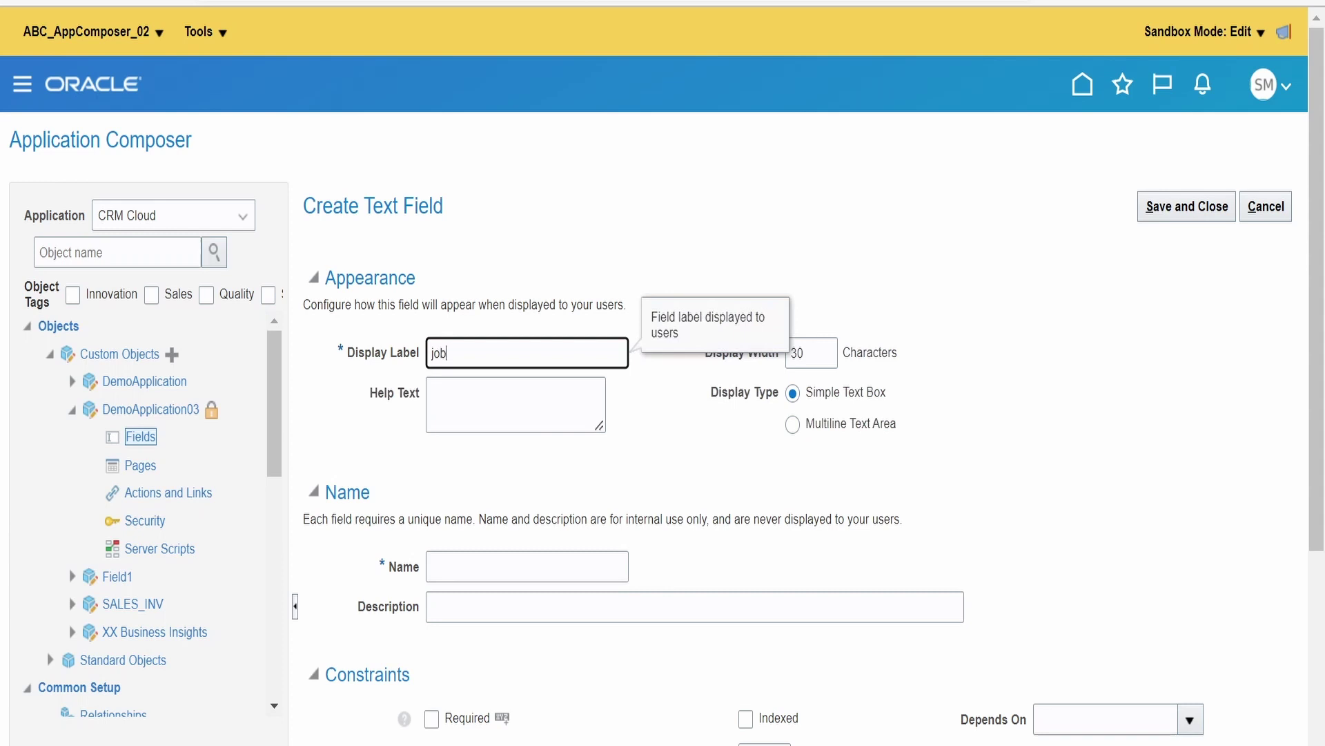
pyautogui.click(501, 254)
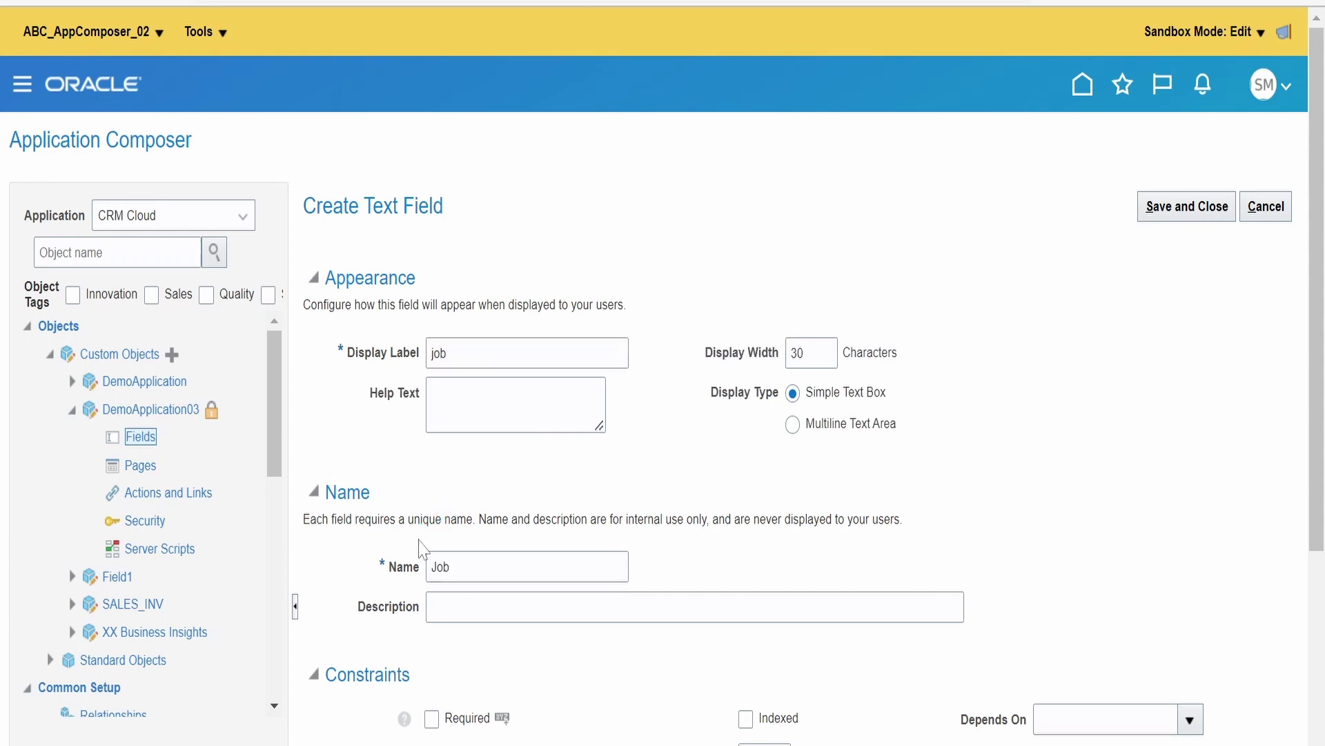
pyautogui.click(1186, 206)
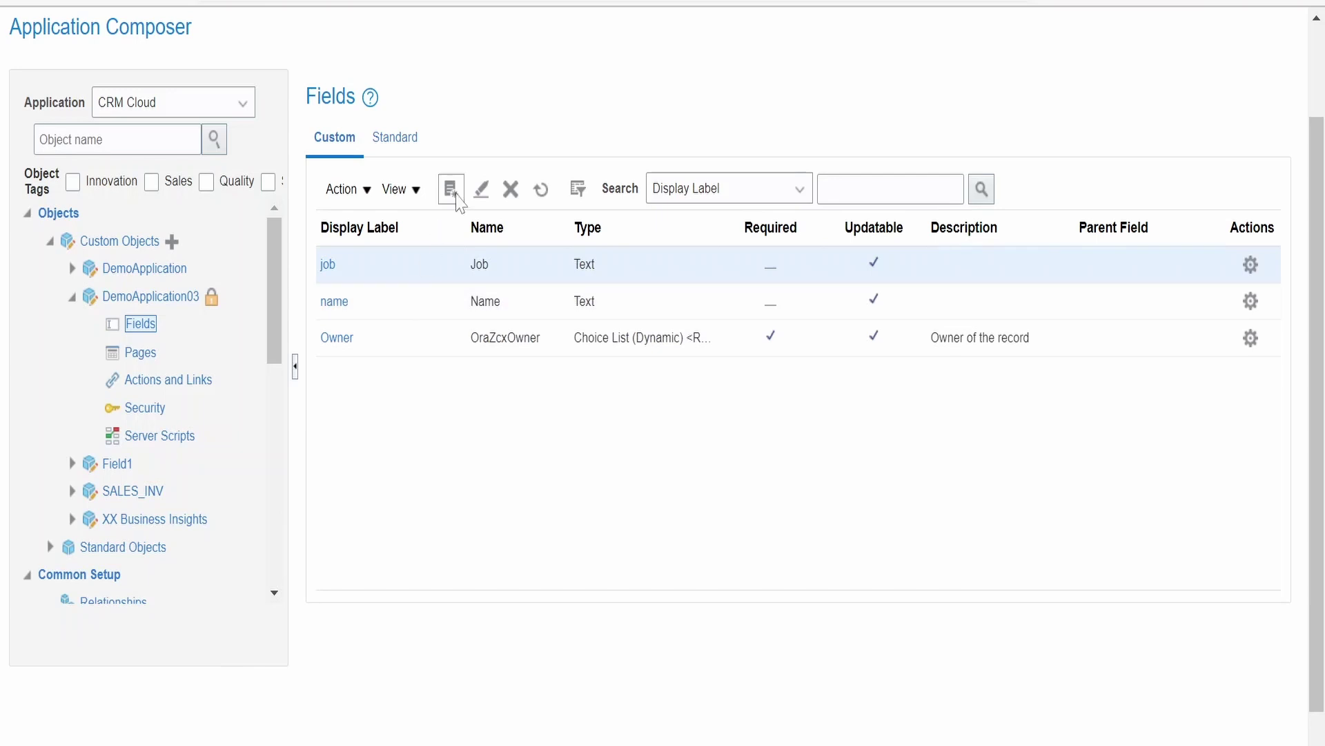
# Check the id entry in the text editor notes and create a simple text field with the display label id for DemoApplication03
pyautogui.click(452, 189)
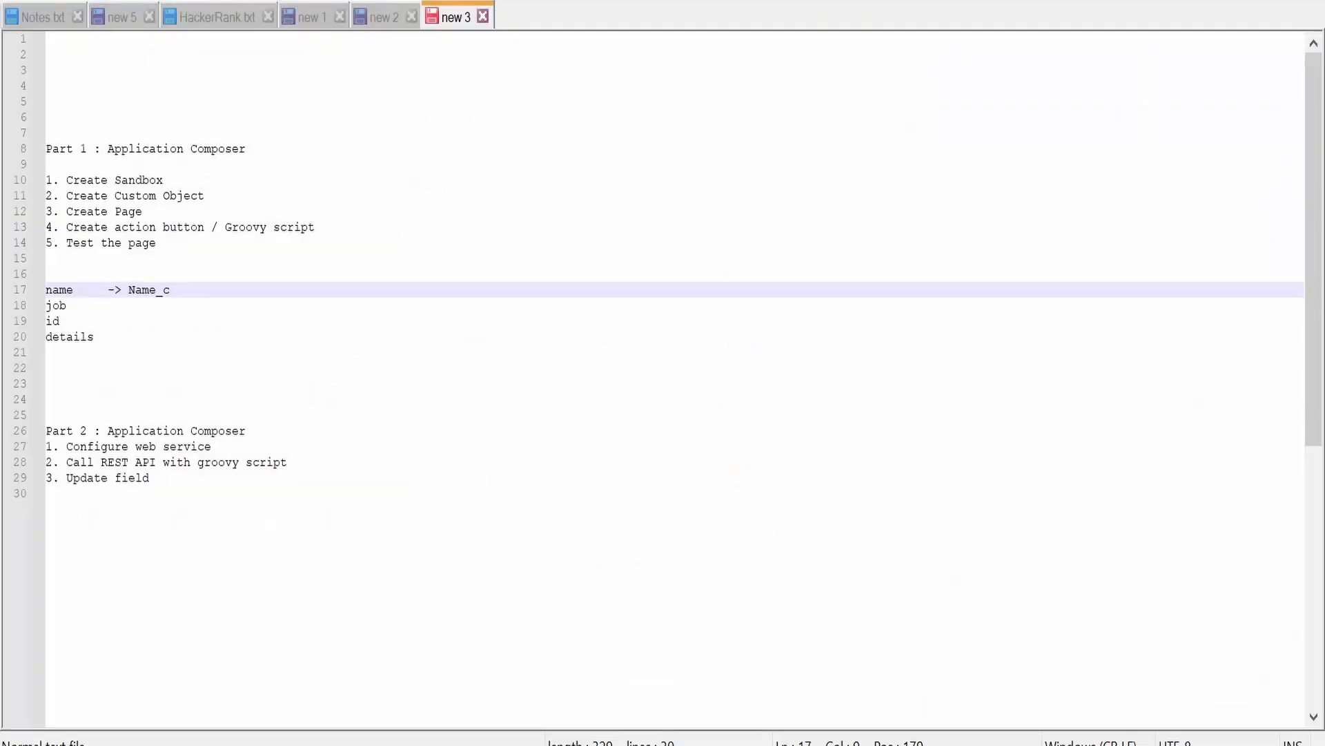
pyautogui.click(52, 321)
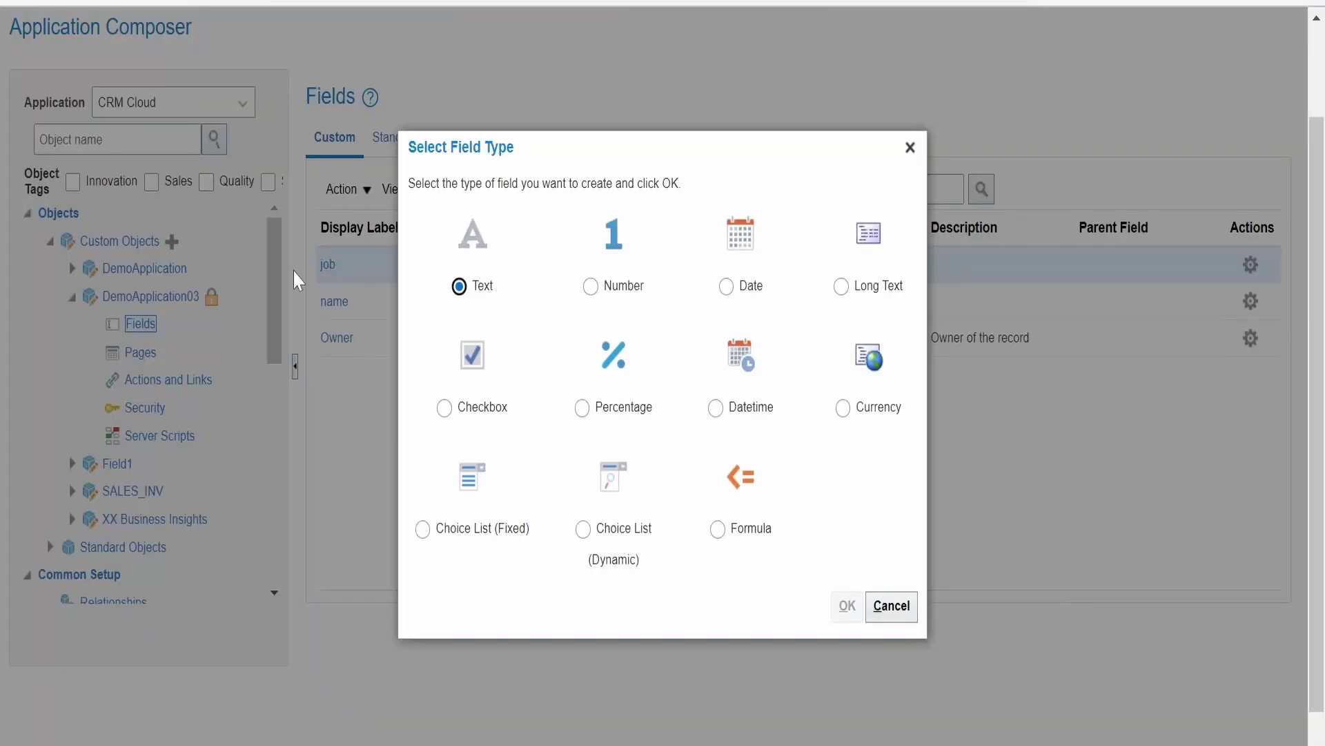
pyautogui.click(890, 606)
pyautogui.click(459, 286)
pyautogui.press('Return')
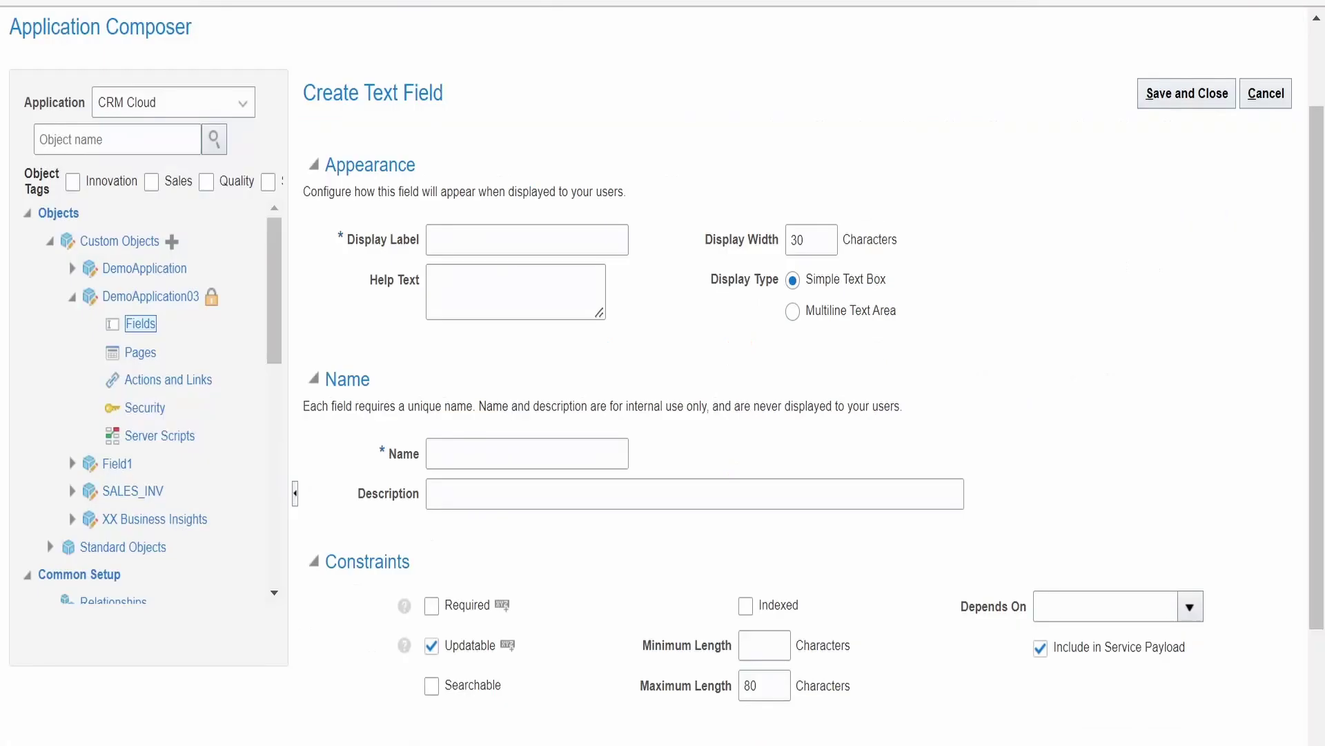
pyautogui.write('id')
pyautogui.click(739, 397)
pyautogui.click(1224, 98)
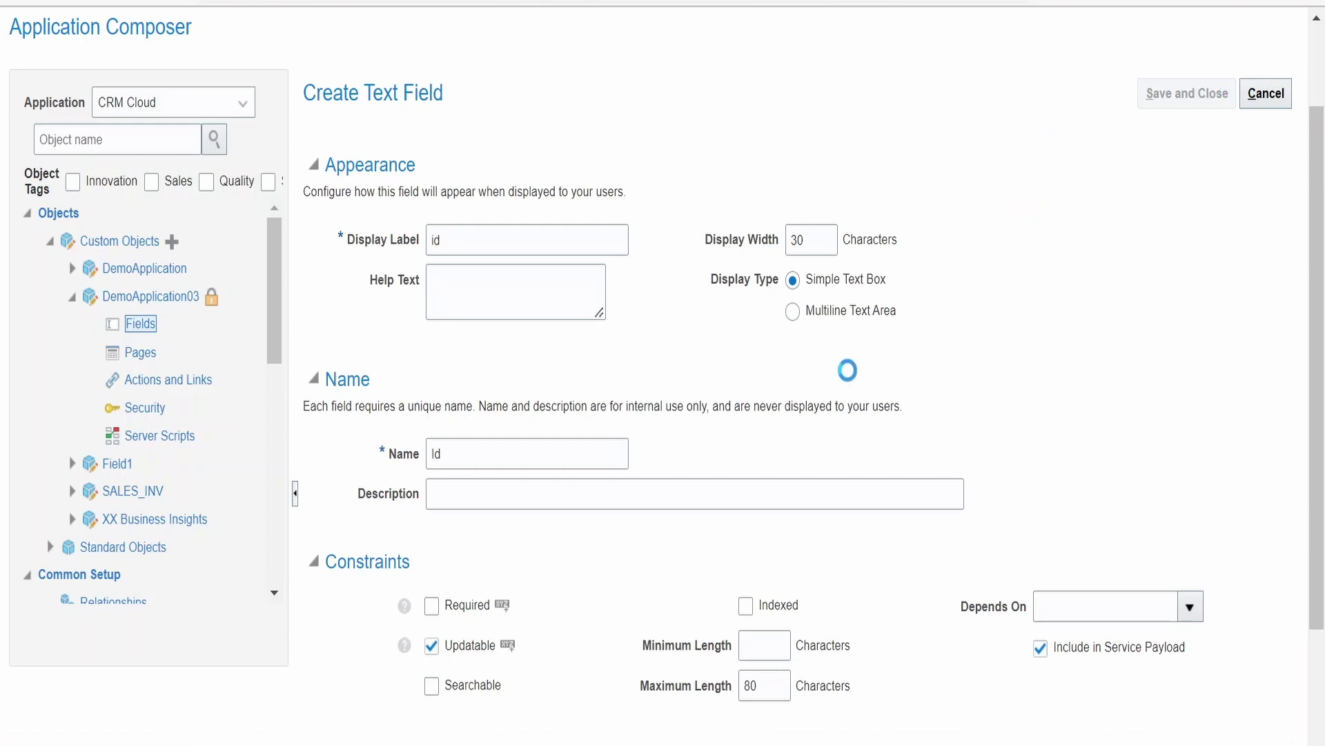
# Check the details entry in the text editor notes and create a simple text field with the display label details in Application Composer
pyautogui.hotkey('alt', 'Tab')
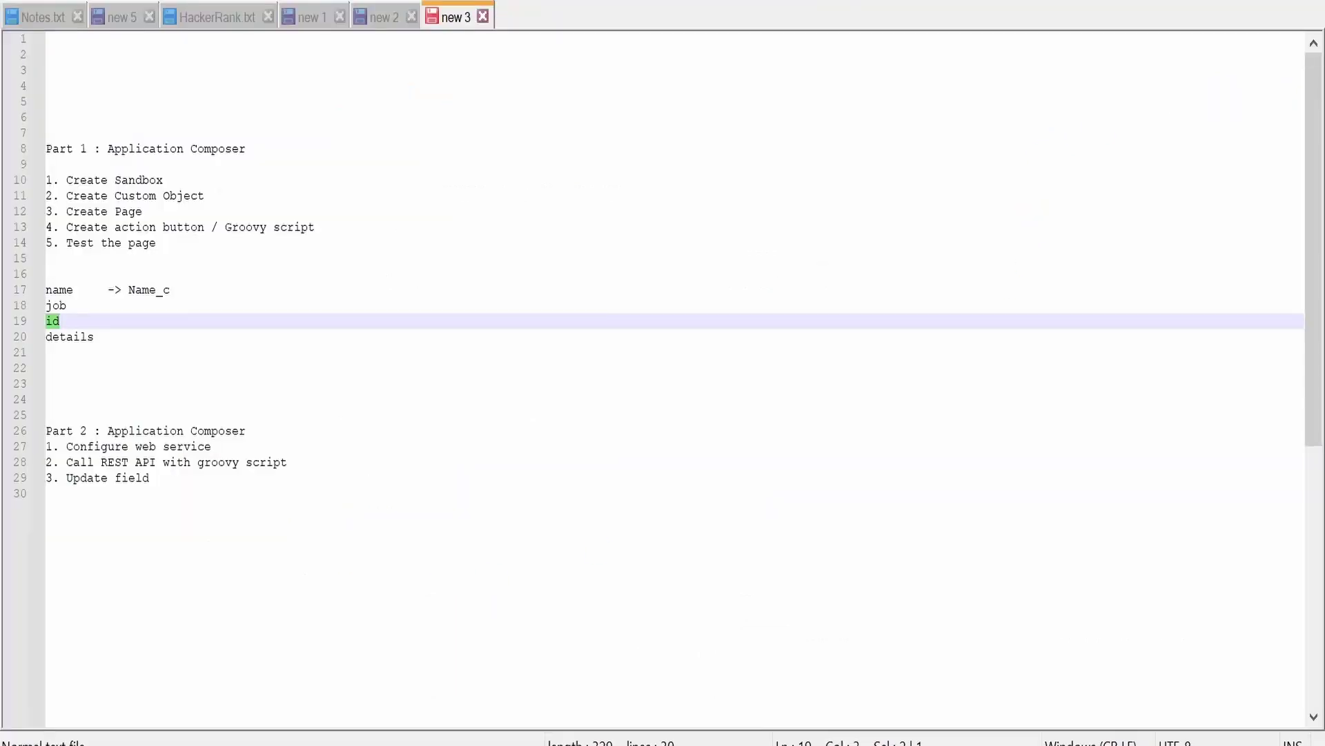
pyautogui.doubleClick(67, 342)
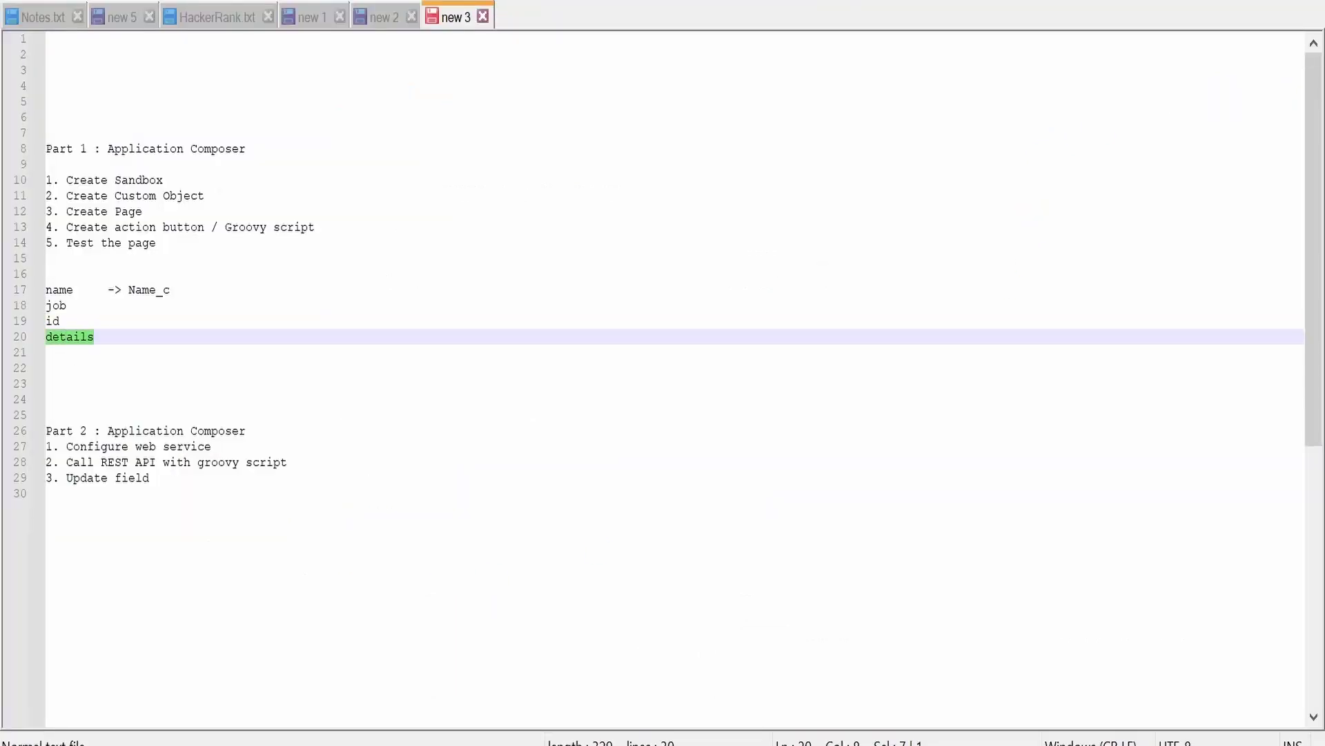
pyautogui.click(46, 383)
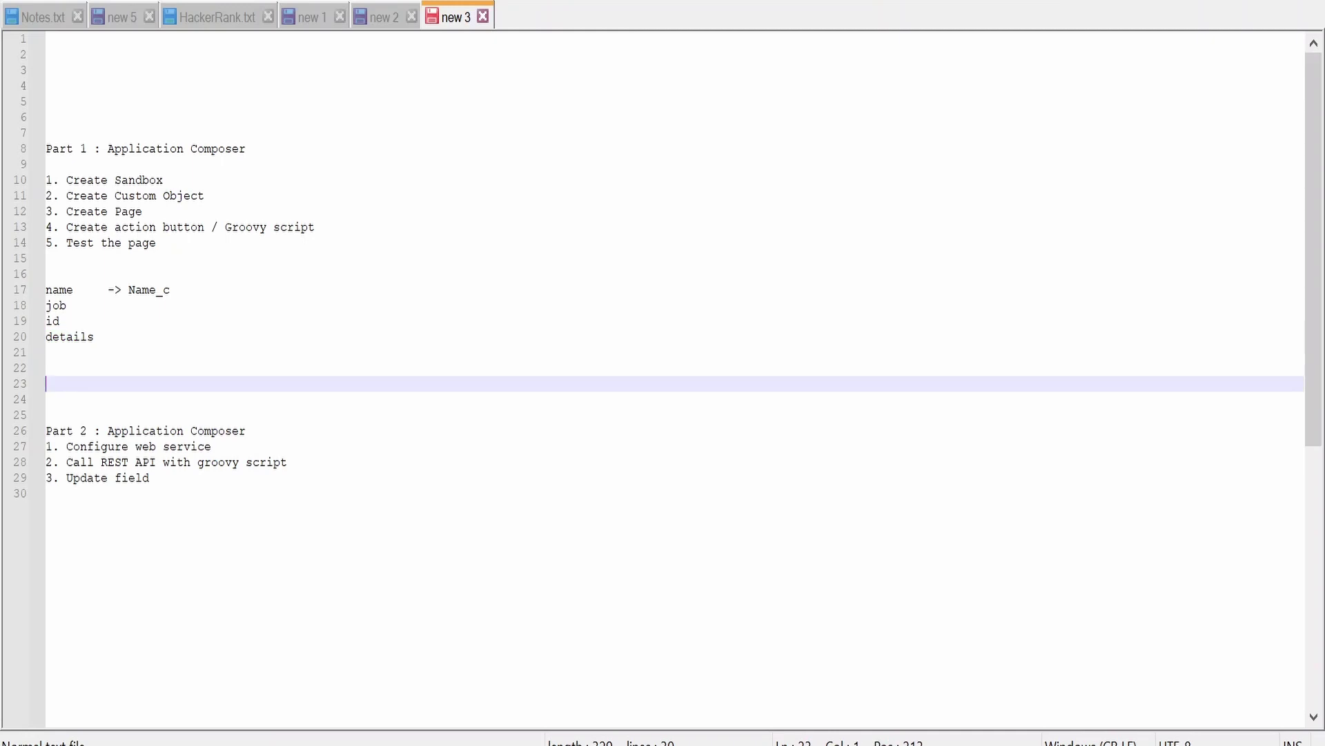
pyautogui.hotkey('alt', 'Tab')
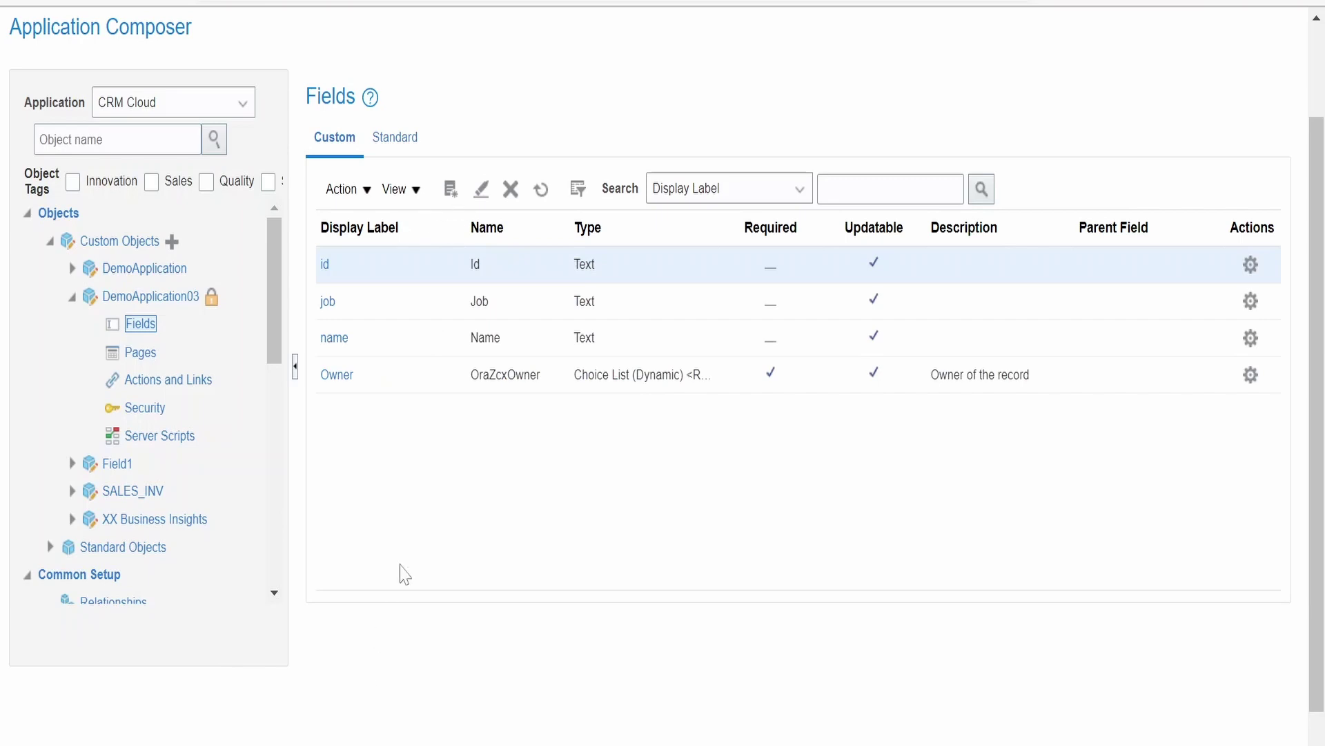
pyautogui.click(451, 188)
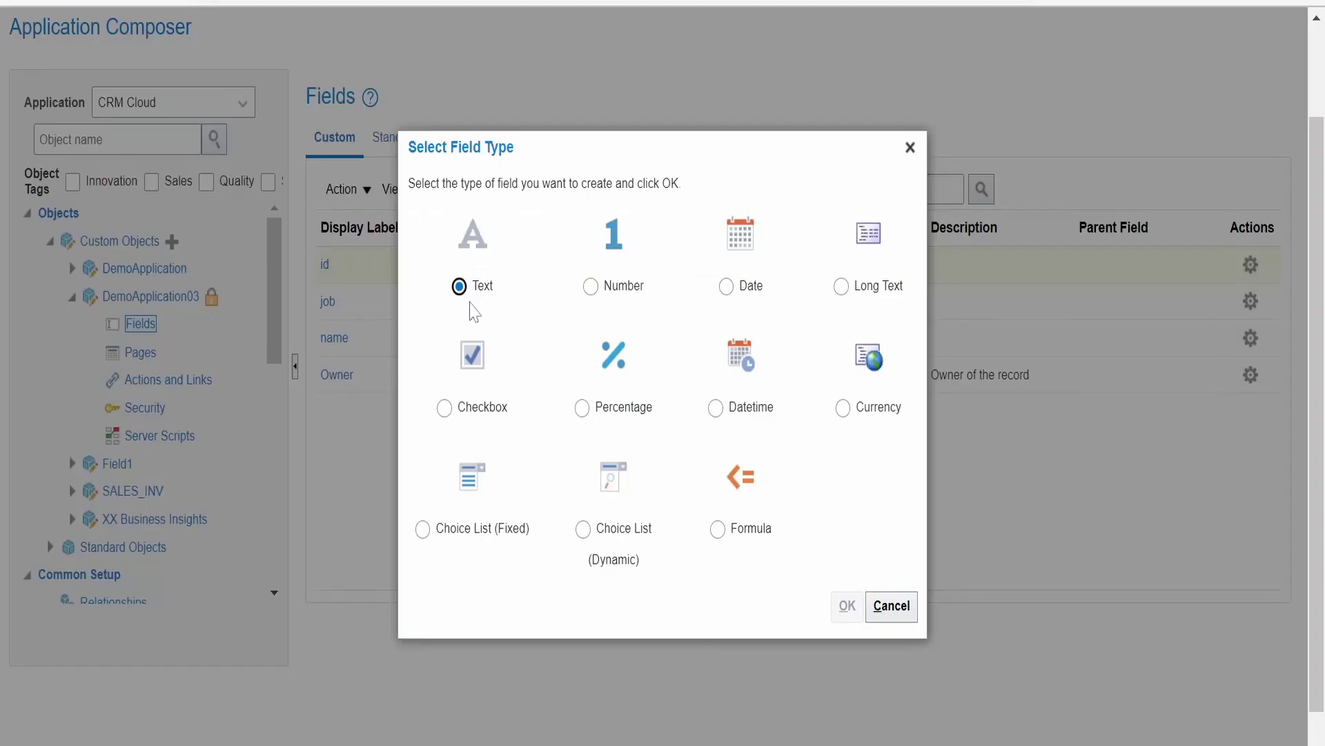
pyautogui.click(891, 605)
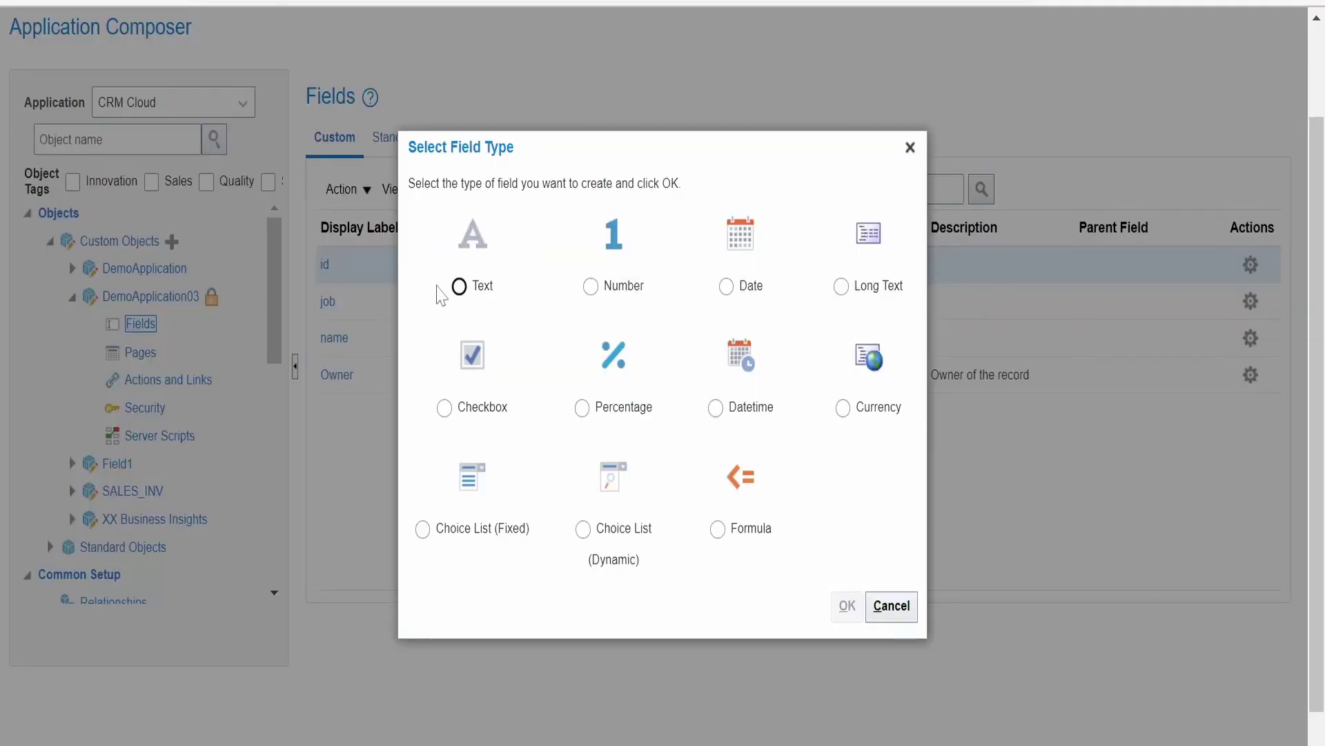
pyautogui.click(459, 286)
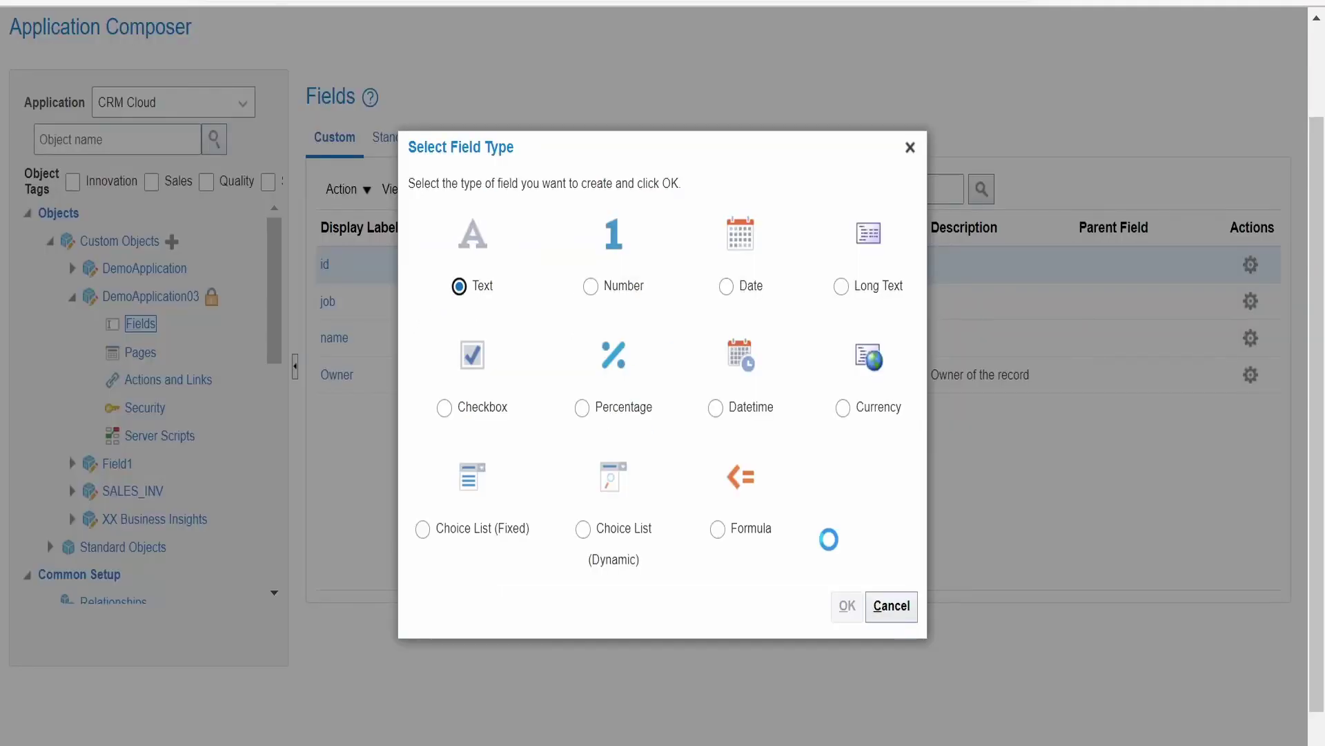
pyautogui.click(847, 606)
pyautogui.write('details')
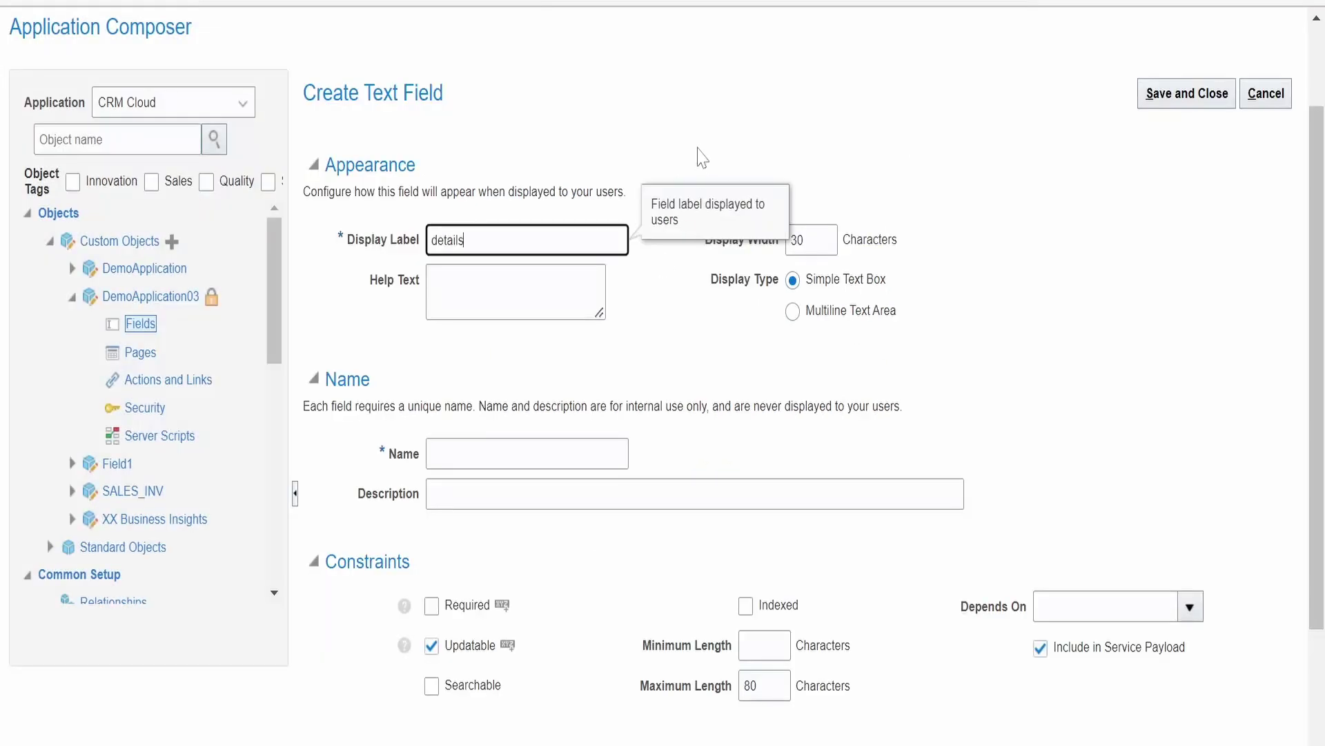
pyautogui.click(1081, 185)
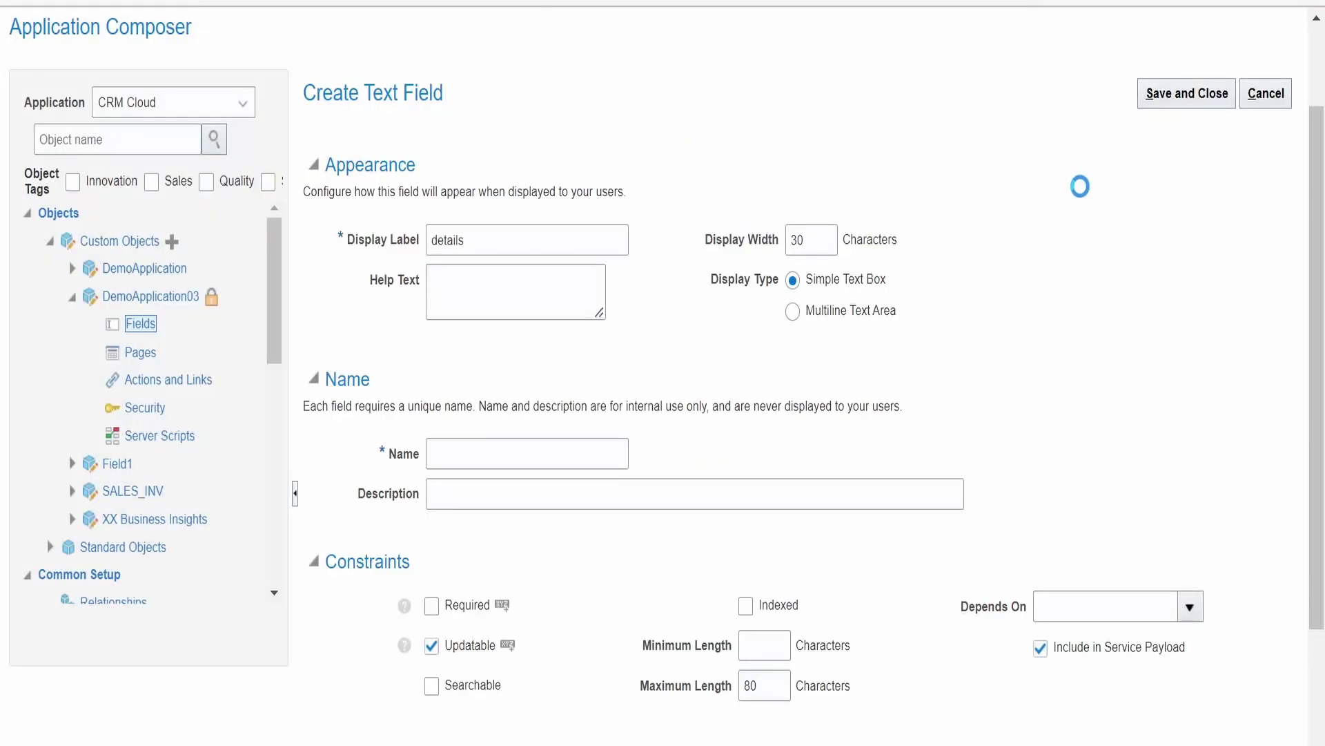
pyautogui.click(1189, 107)
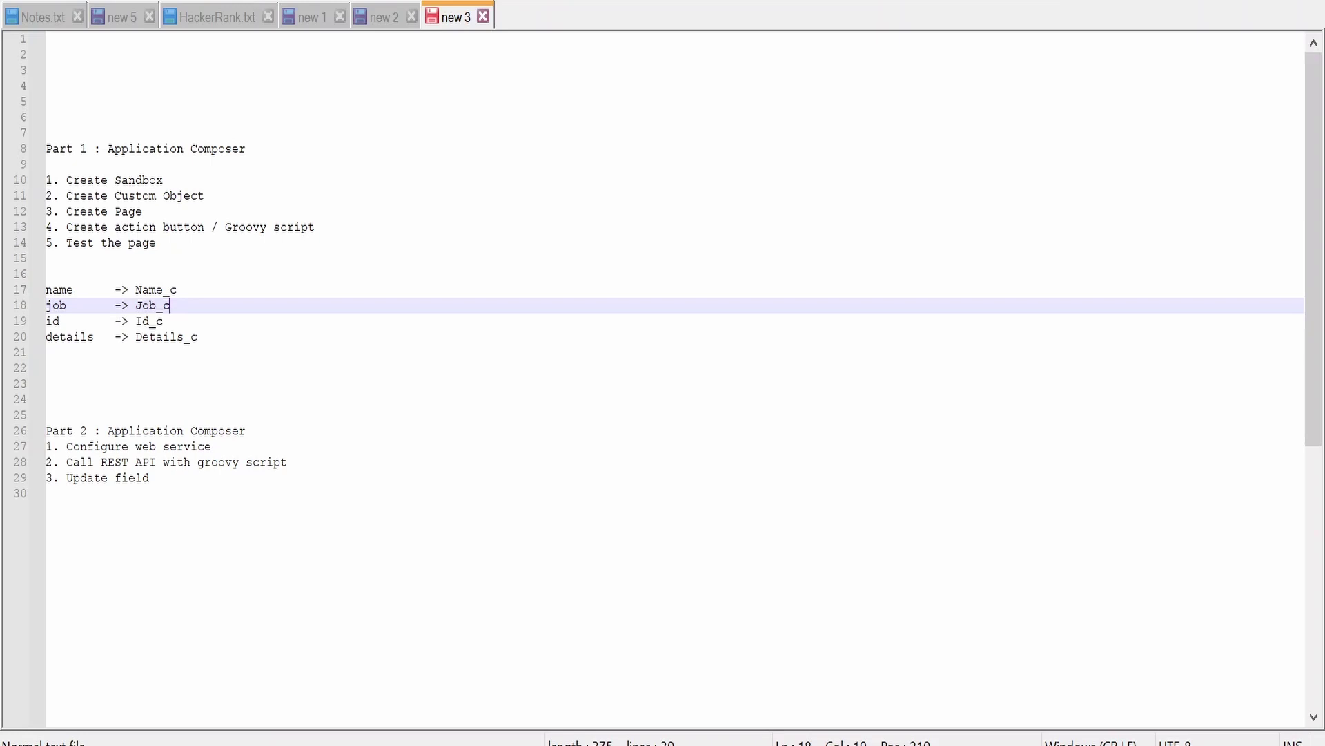
# Check the Create Page item in the text editor notes and create the default application pages for DemoApplication03 in Application Composer
pyautogui.hotkey('alt', 'Tab')
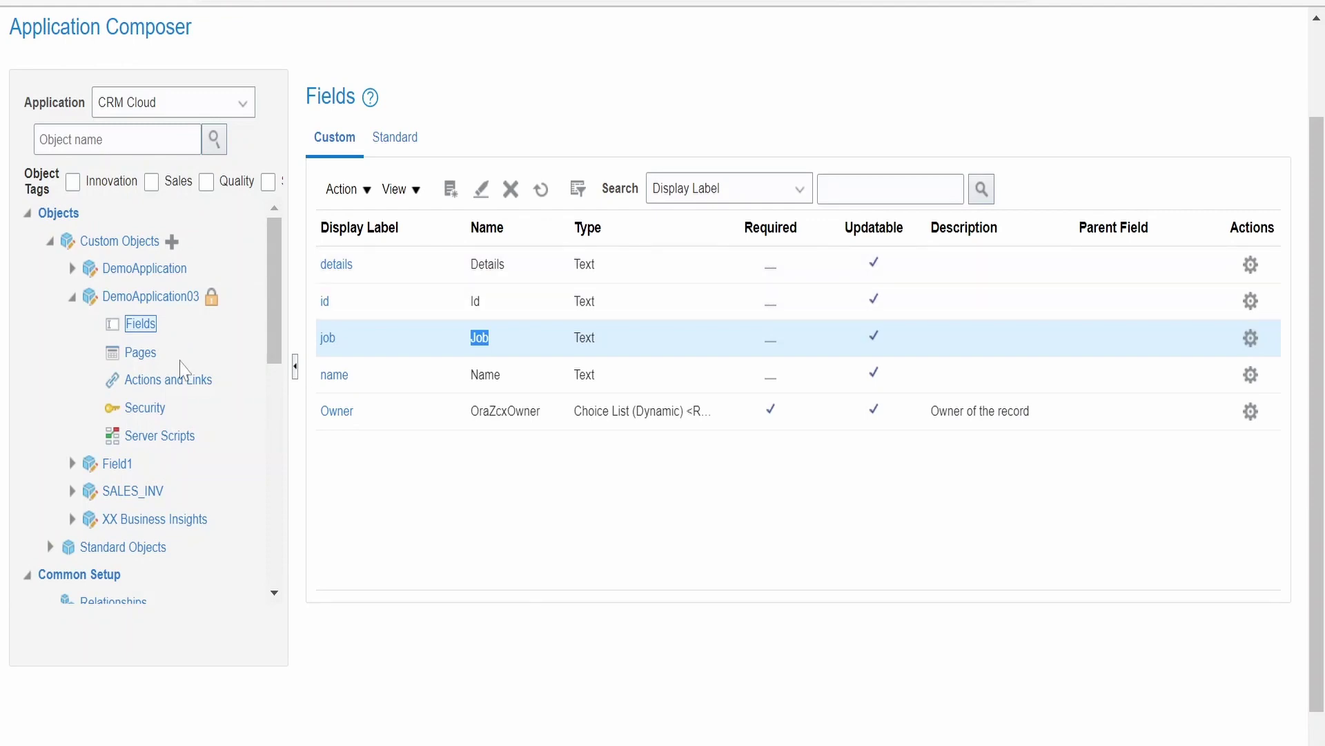
pyautogui.click(140, 352)
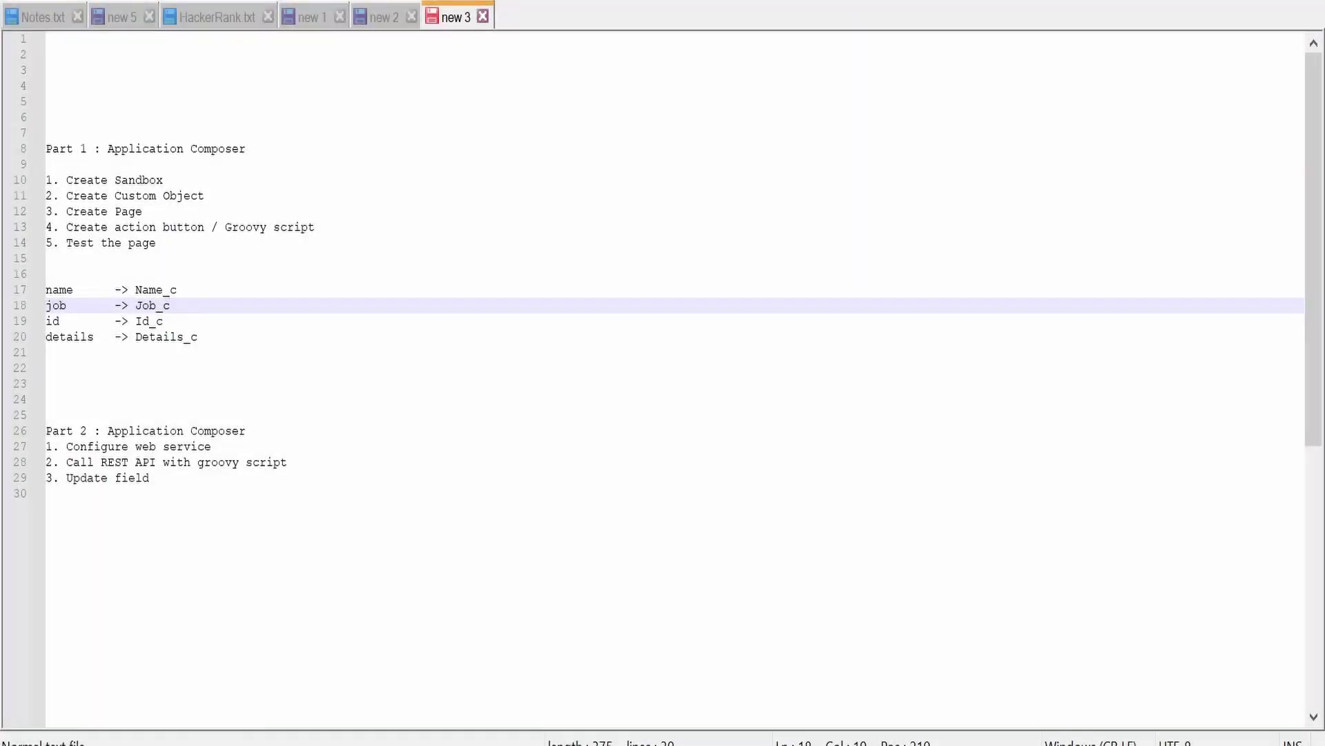
pyautogui.moveTo(143, 211); pyautogui.dragTo(46, 212)
pyautogui.moveTo(165, 180); pyautogui.dragTo(45, 196)
pyautogui.moveTo(205, 195); pyautogui.dragTo(46, 195)
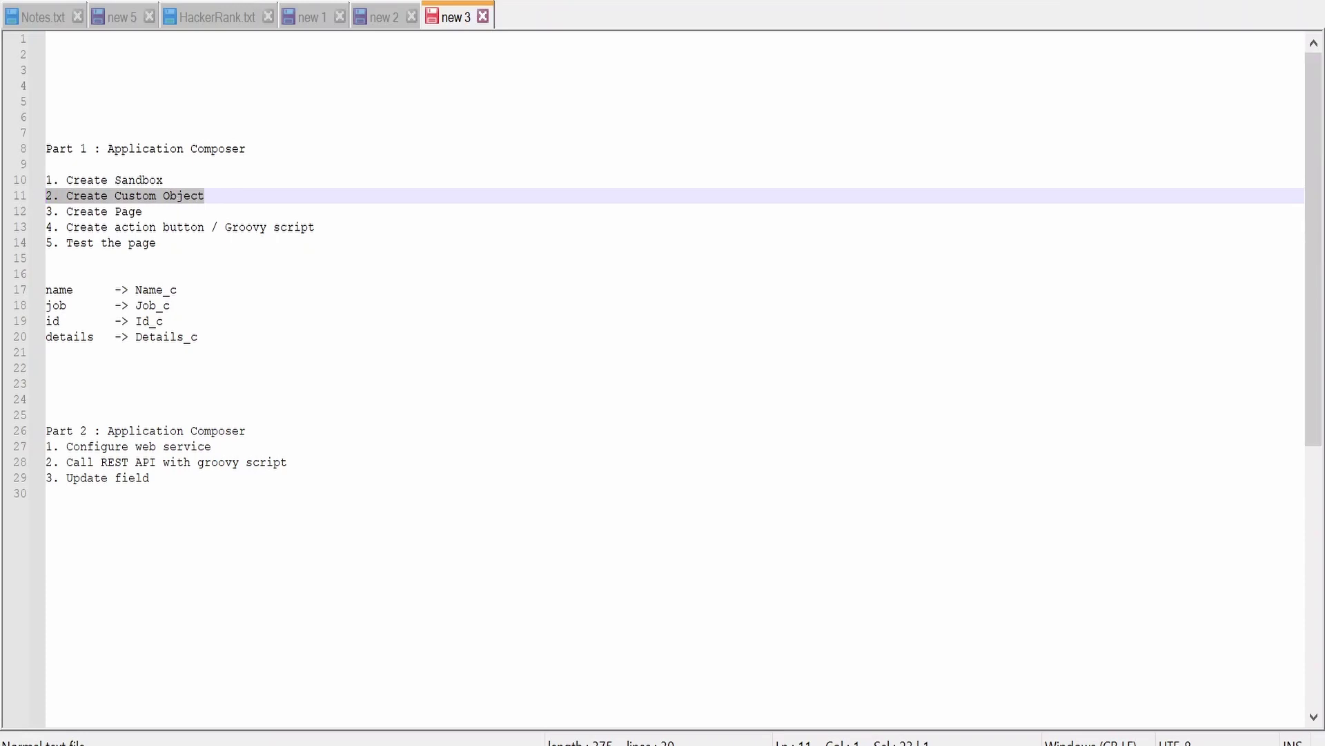
pyautogui.moveTo(143, 212); pyautogui.dragTo(46, 211)
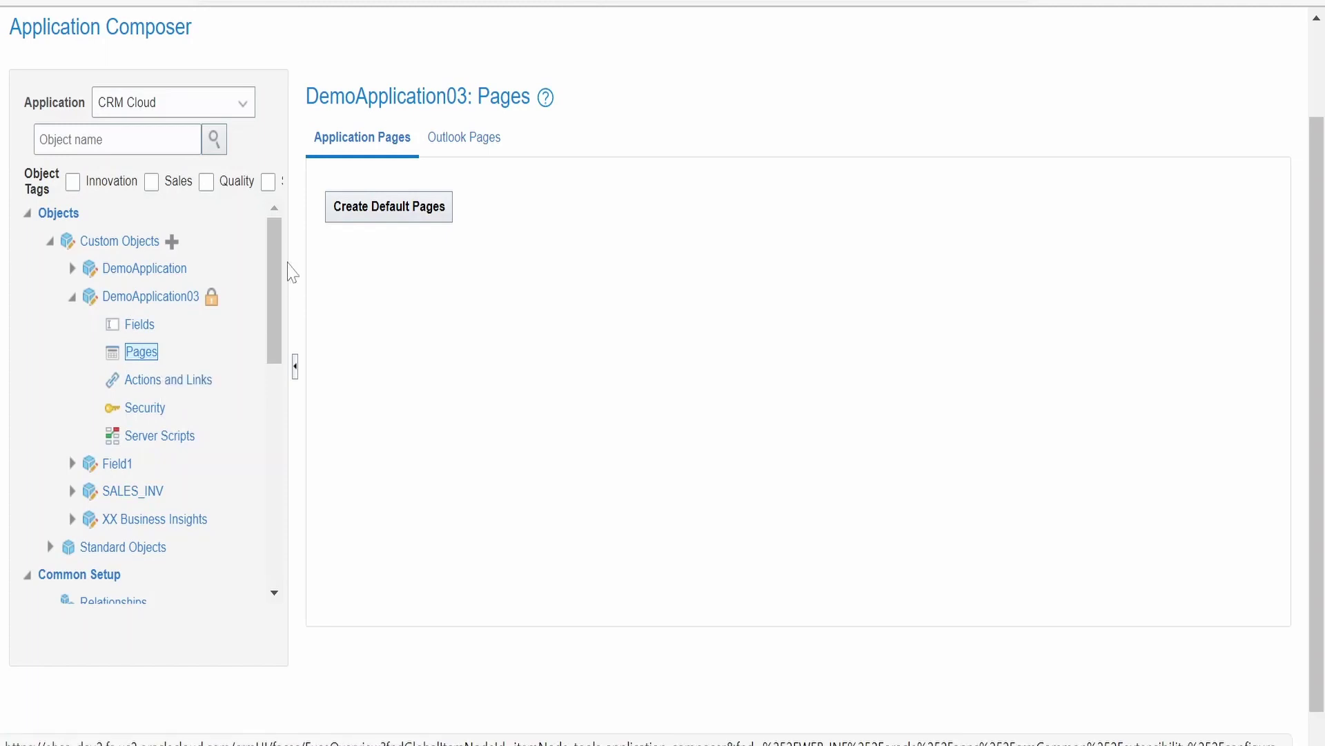
pyautogui.click(376, 215)
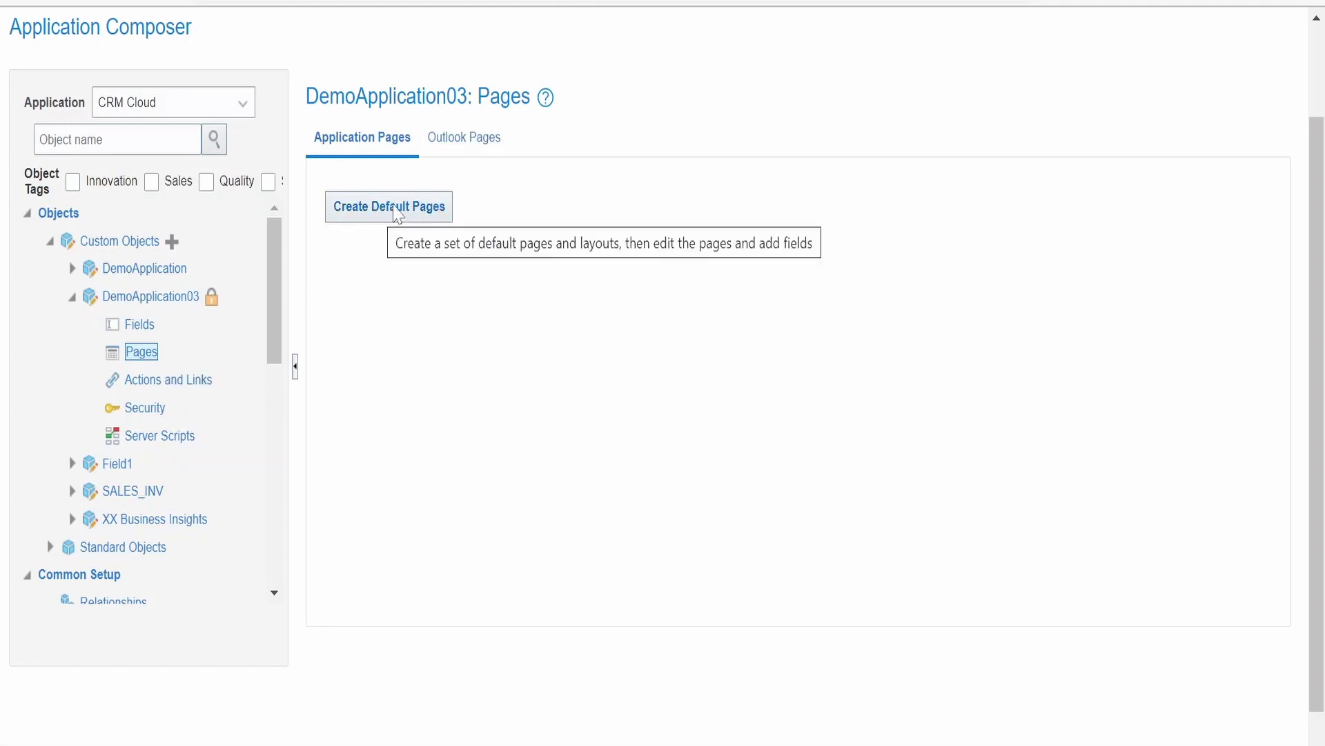
pyautogui.click(397, 210)
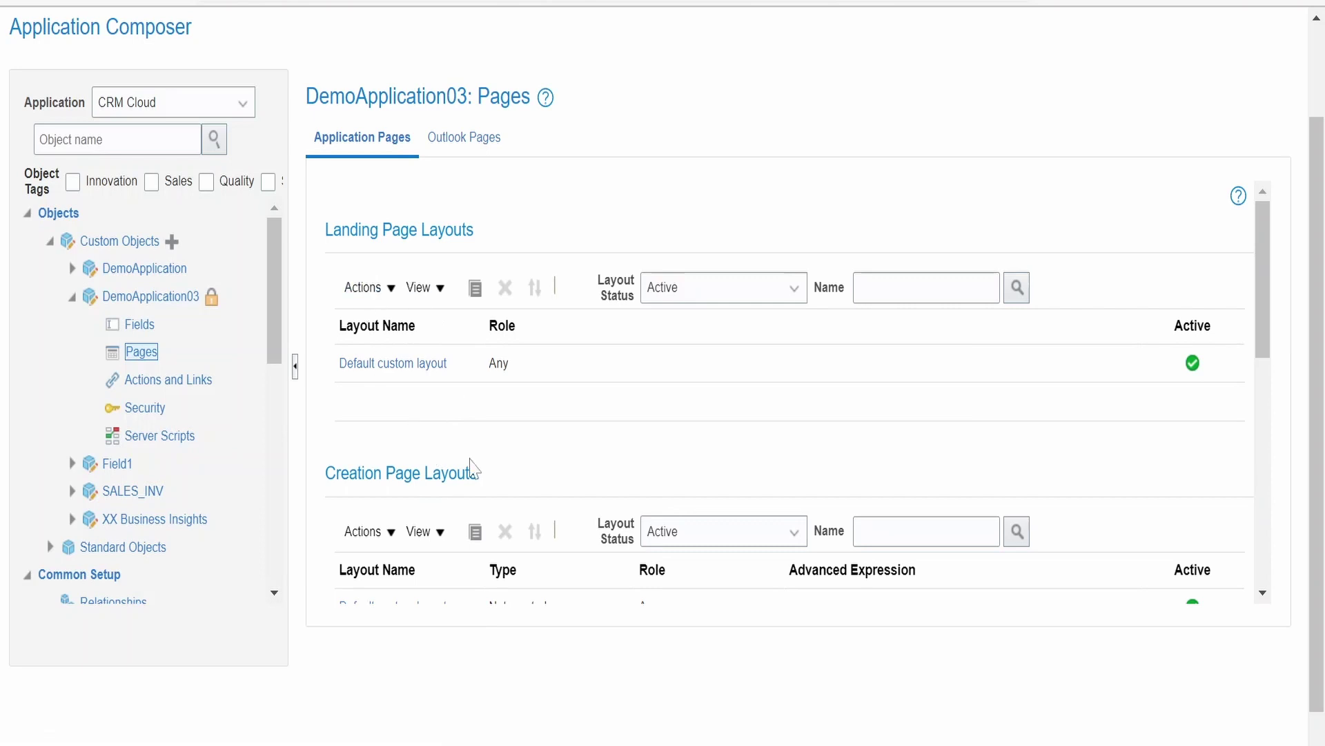
# Edit the summary table of the default custom landing page layout and remove Created By and Owner from its selected fields
pyautogui.click(432, 364)
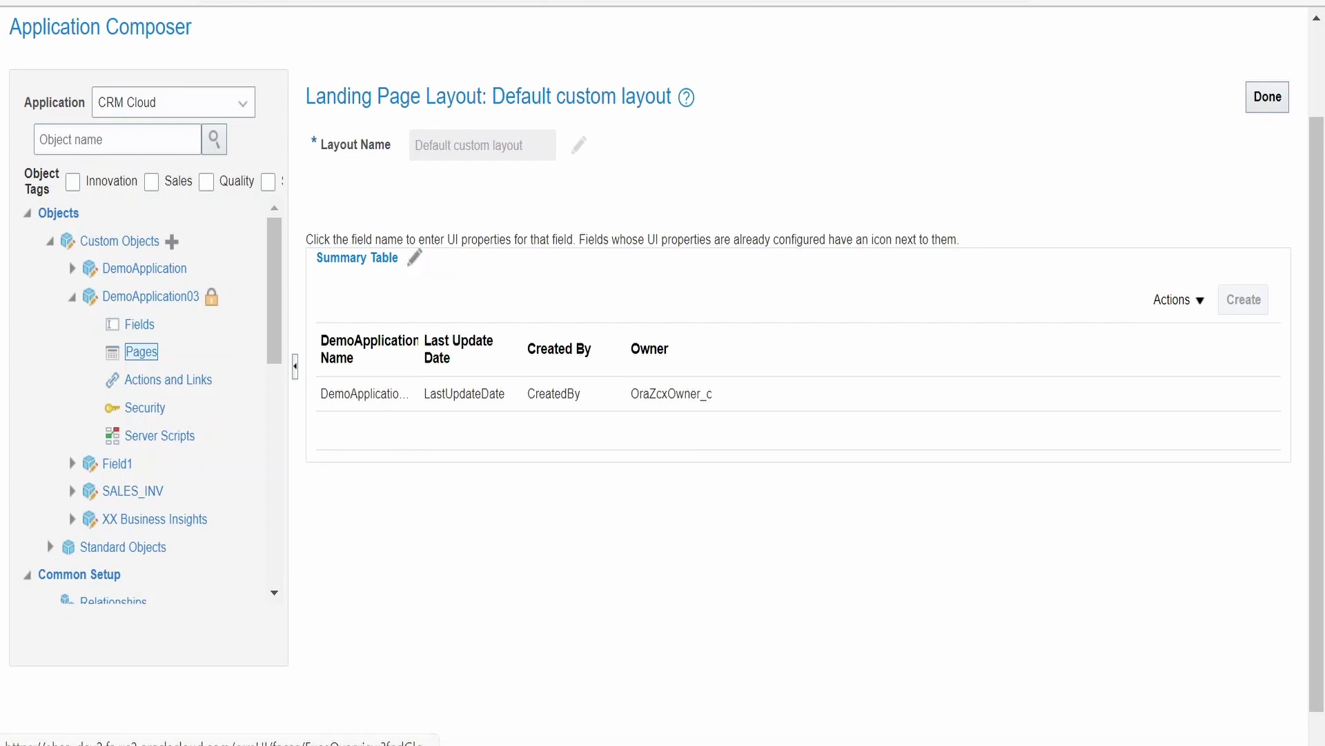
pyautogui.click(414, 258)
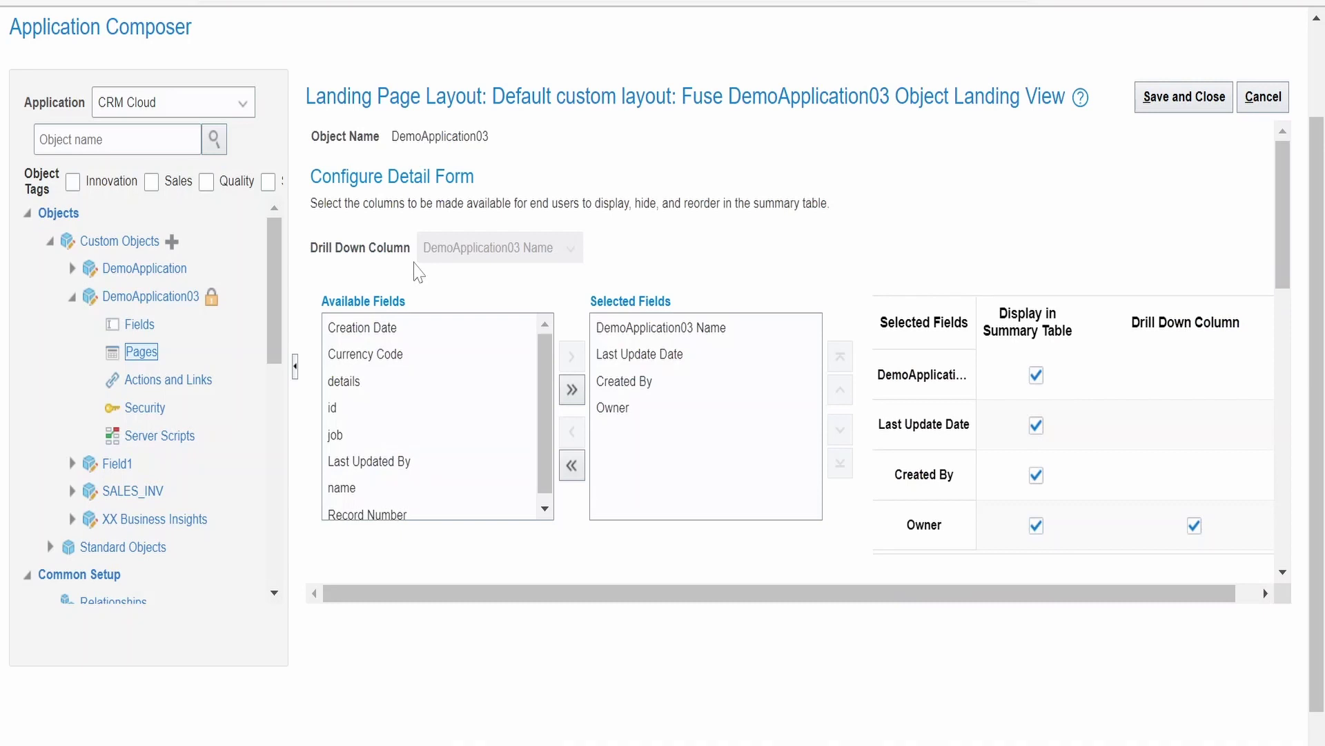
pyautogui.click(634, 384)
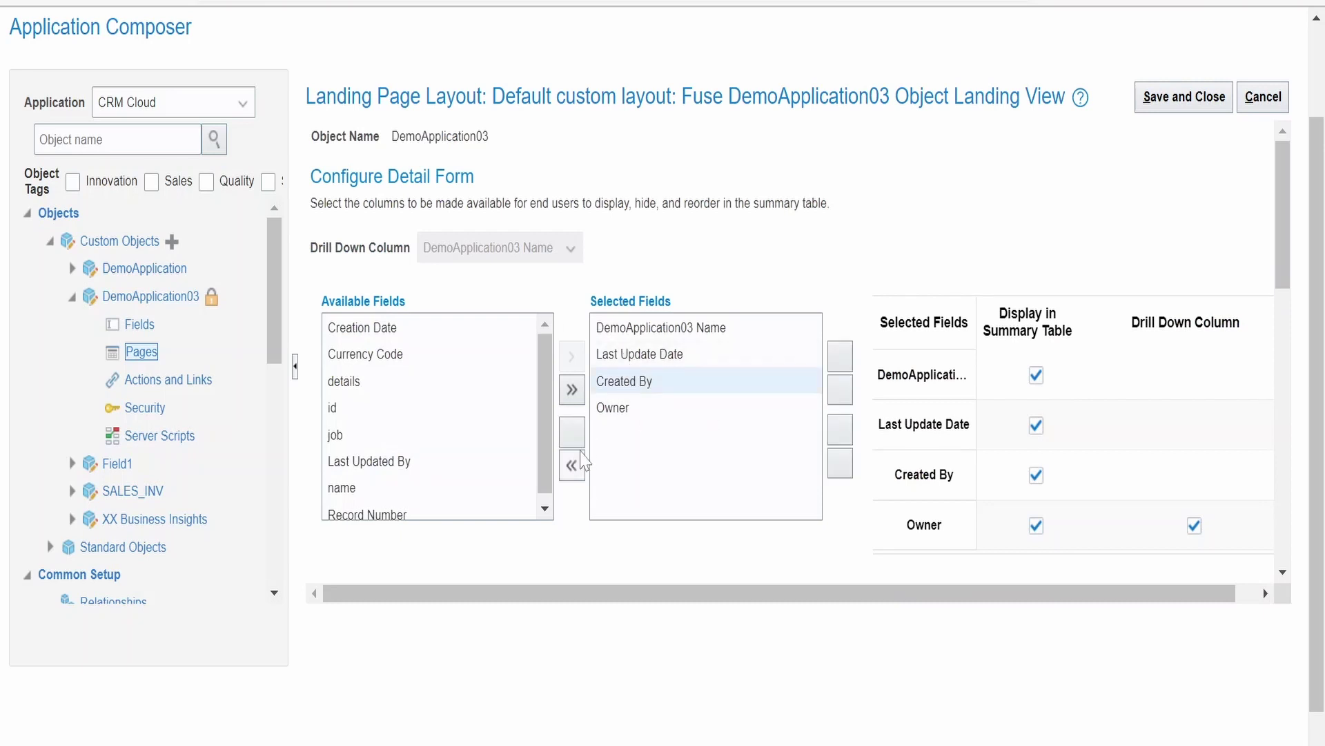
pyautogui.click(580, 428)
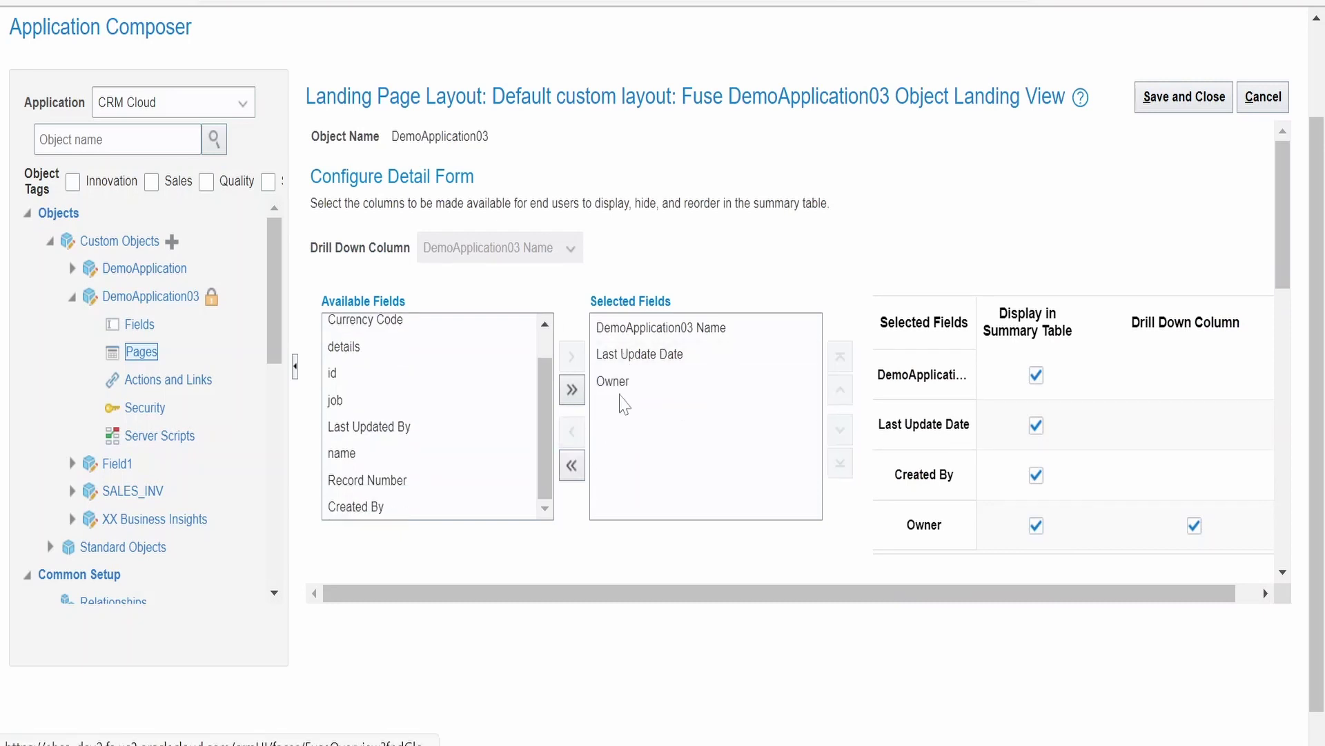
pyautogui.click(611, 381)
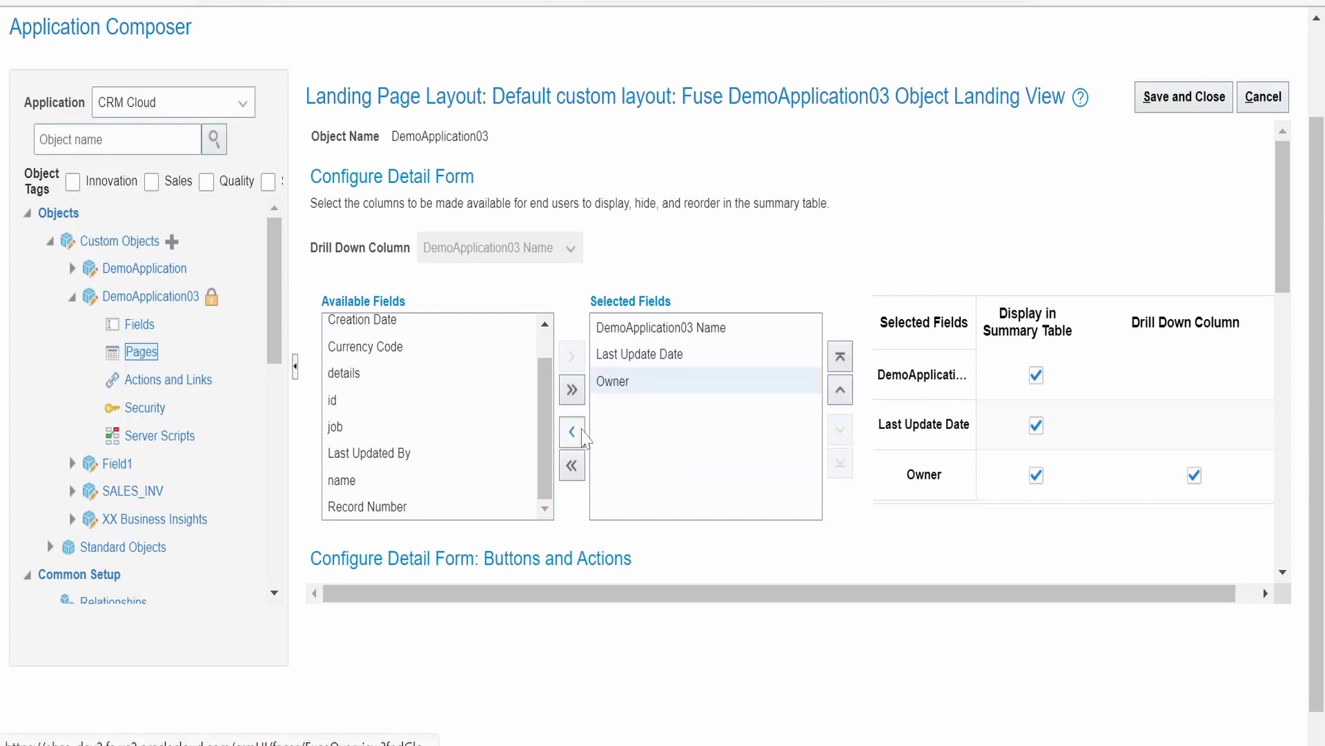
pyautogui.click(582, 432)
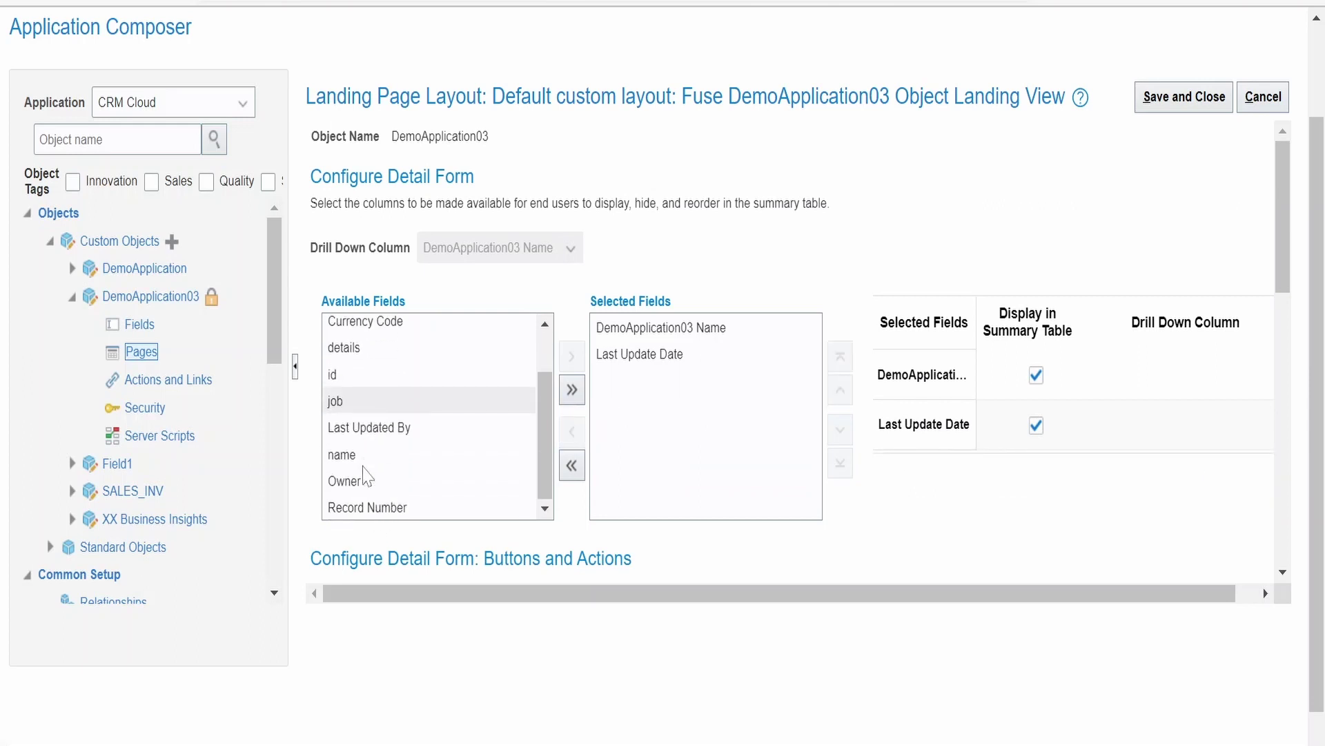
# Add the name and job fields to the selected fields of the landing page summary table
pyautogui.click(357, 455)
pyautogui.click(582, 353)
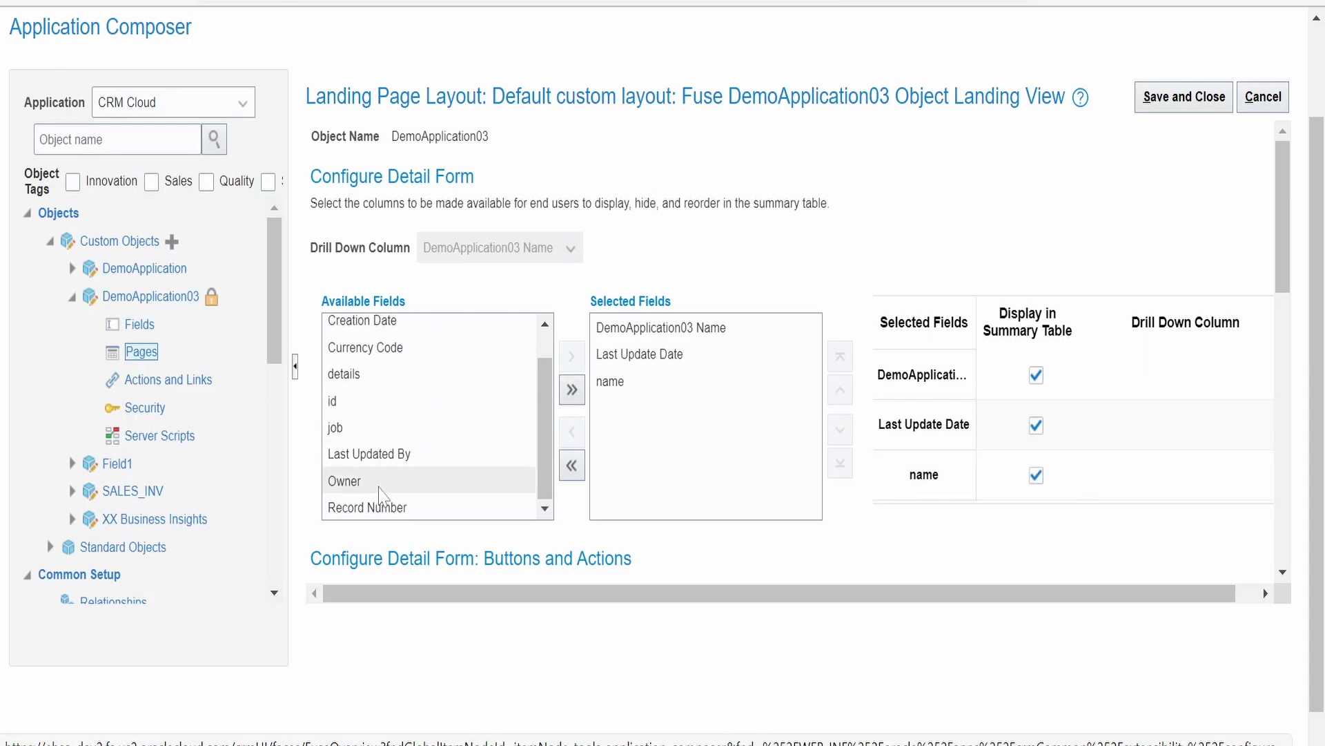
pyautogui.scroll(2, 383, 449)
pyautogui.click(366, 461)
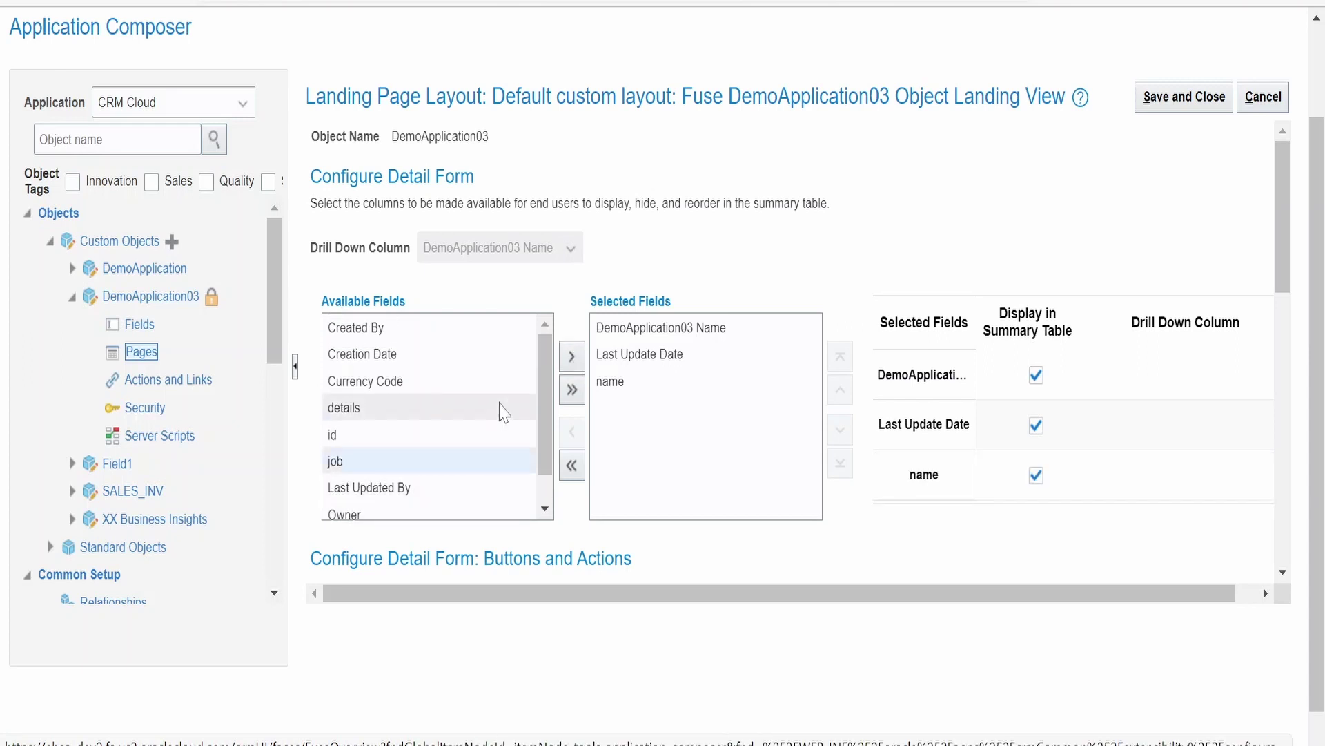
pyautogui.click(572, 356)
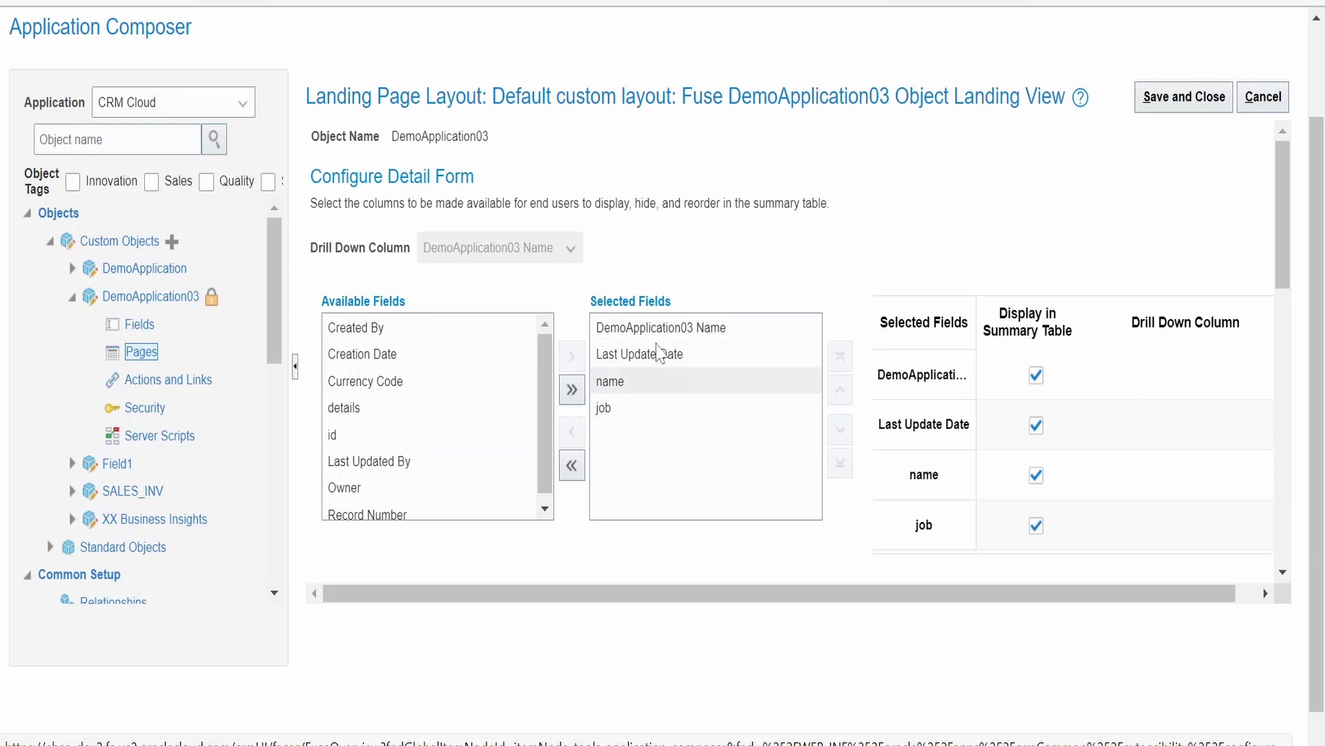
# Save the summary table and finish the landing page layout, and open the default custom layout for the creation page
pyautogui.click(1166, 100)
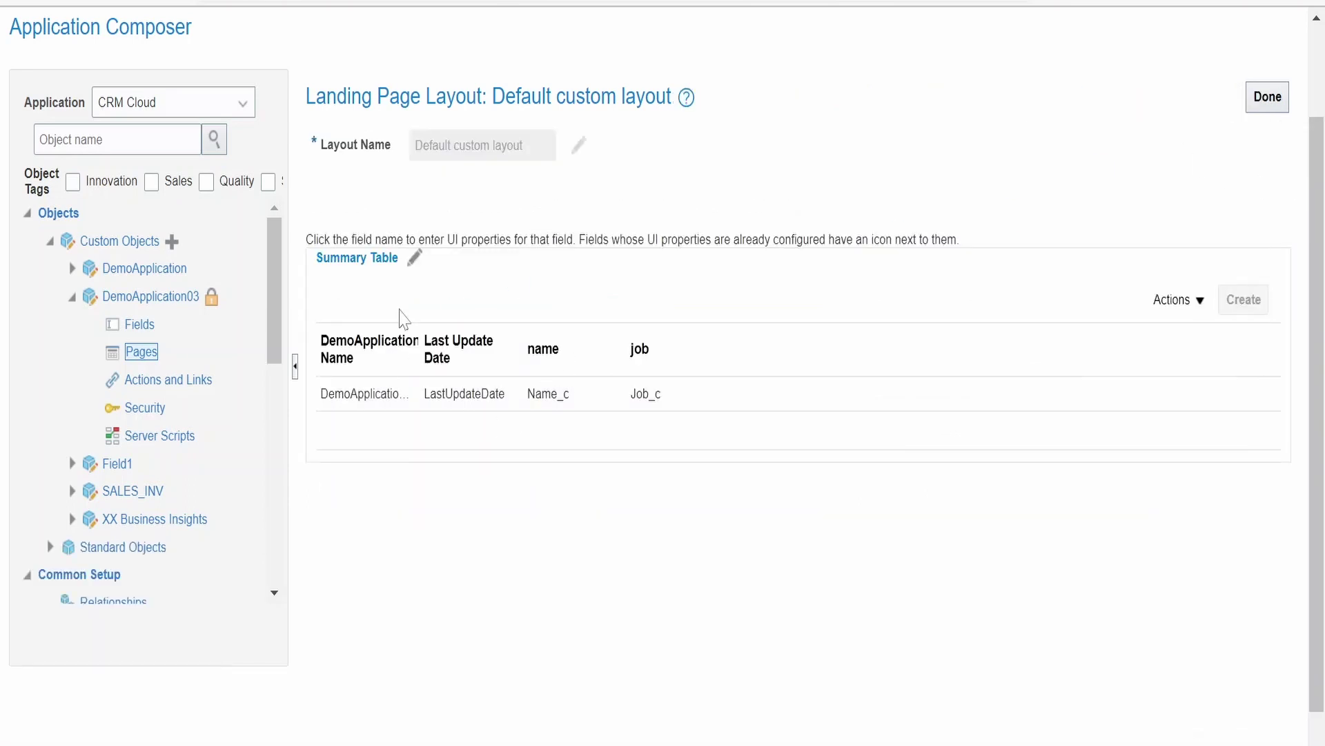
pyautogui.click(1267, 96)
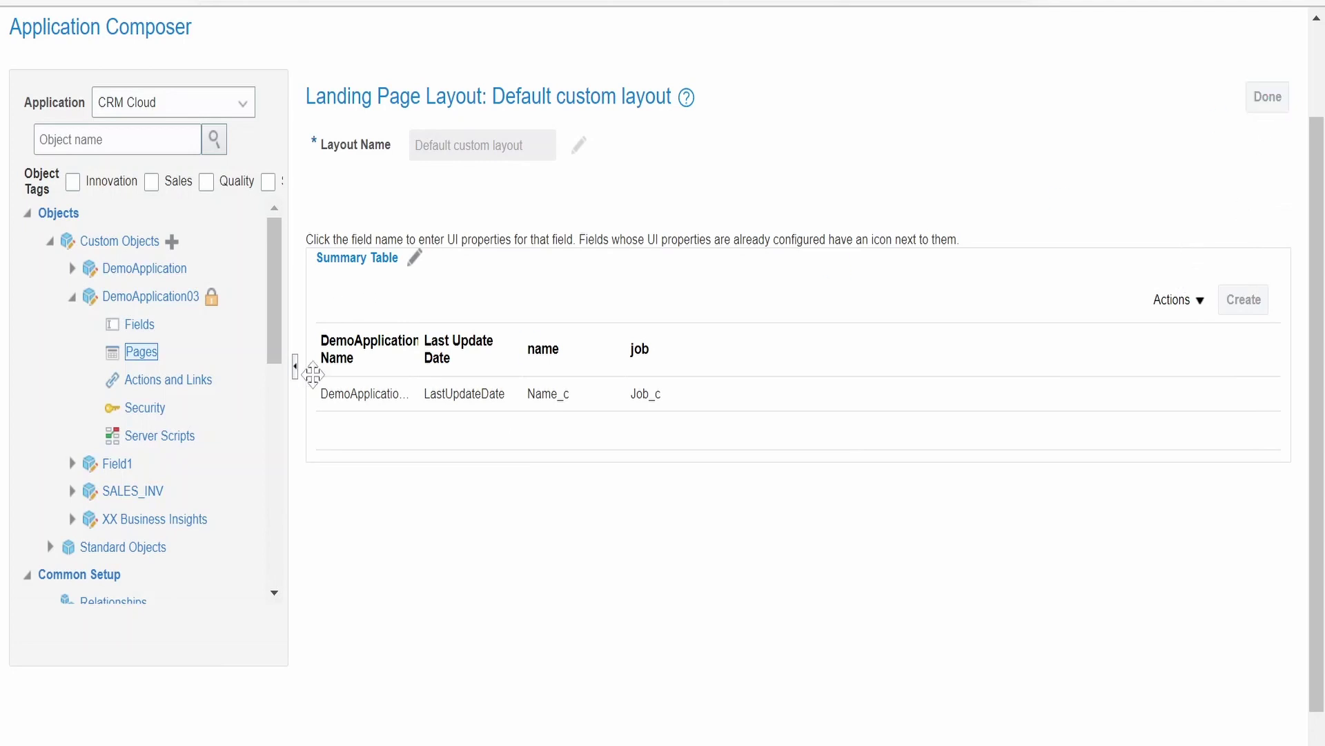
pyautogui.scroll(-3, 432, 467)
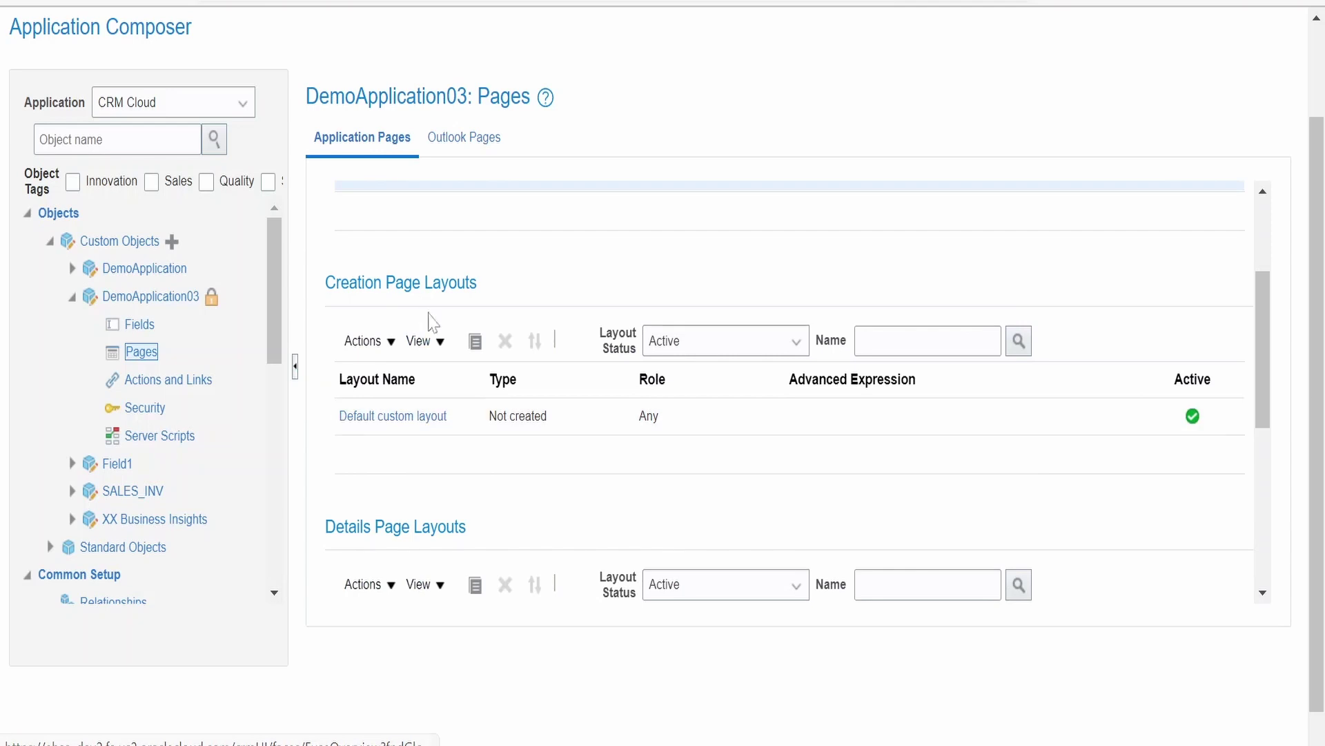
pyautogui.click(400, 416)
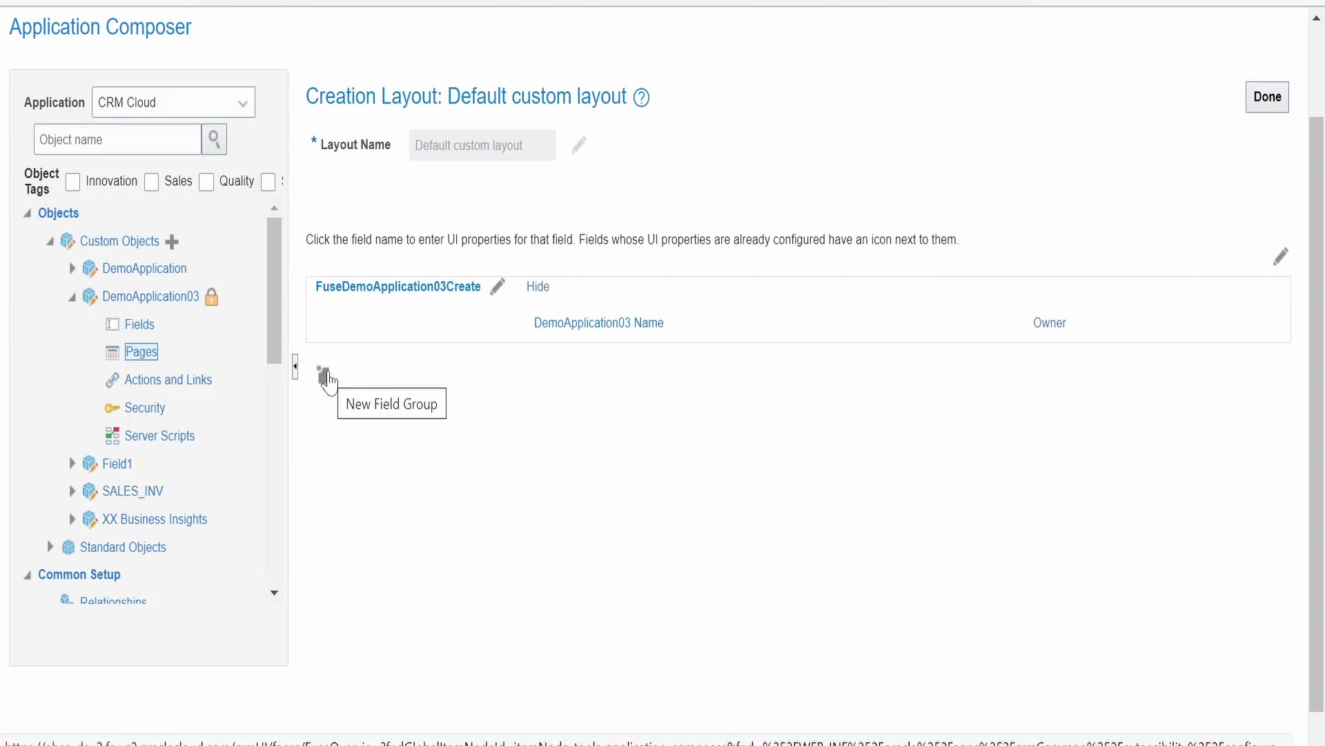
# Start a new field group with the display label Create and expand and collapse enabled in the creation layout
pyautogui.click(327, 379)
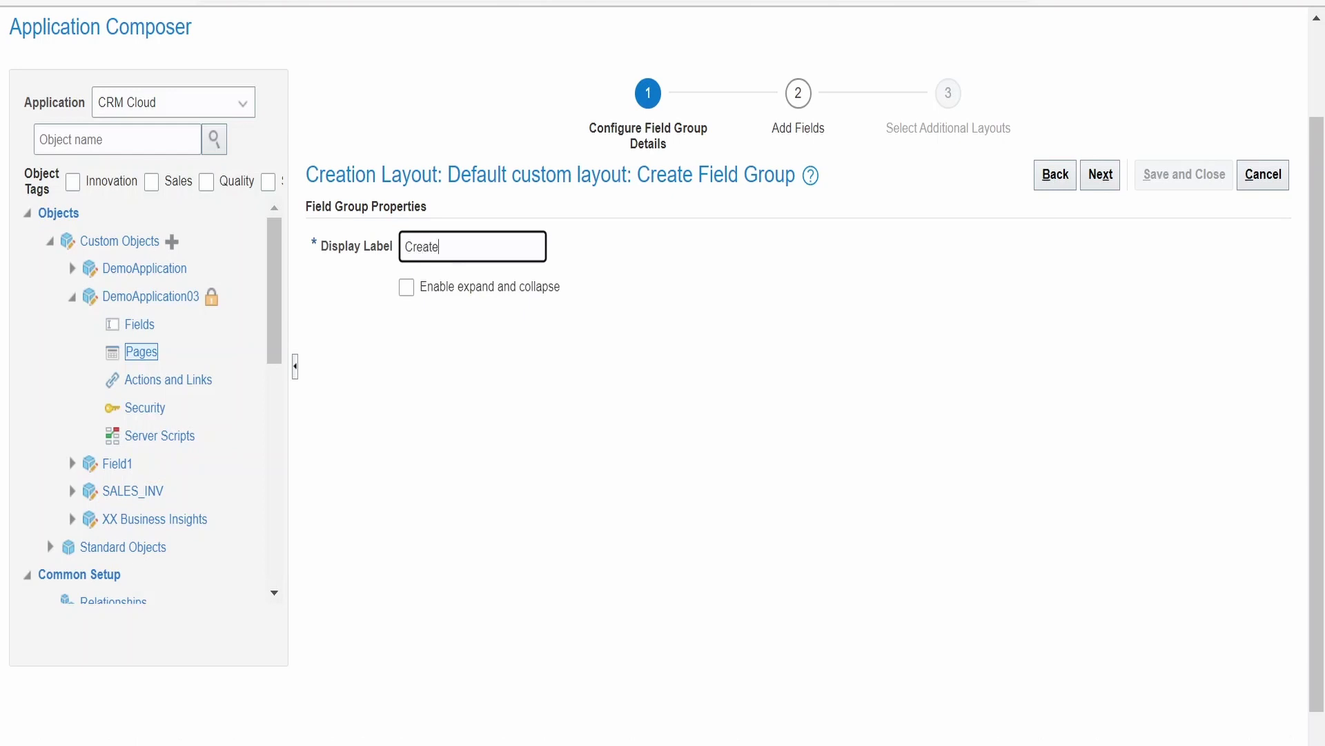
pyautogui.click(406, 288)
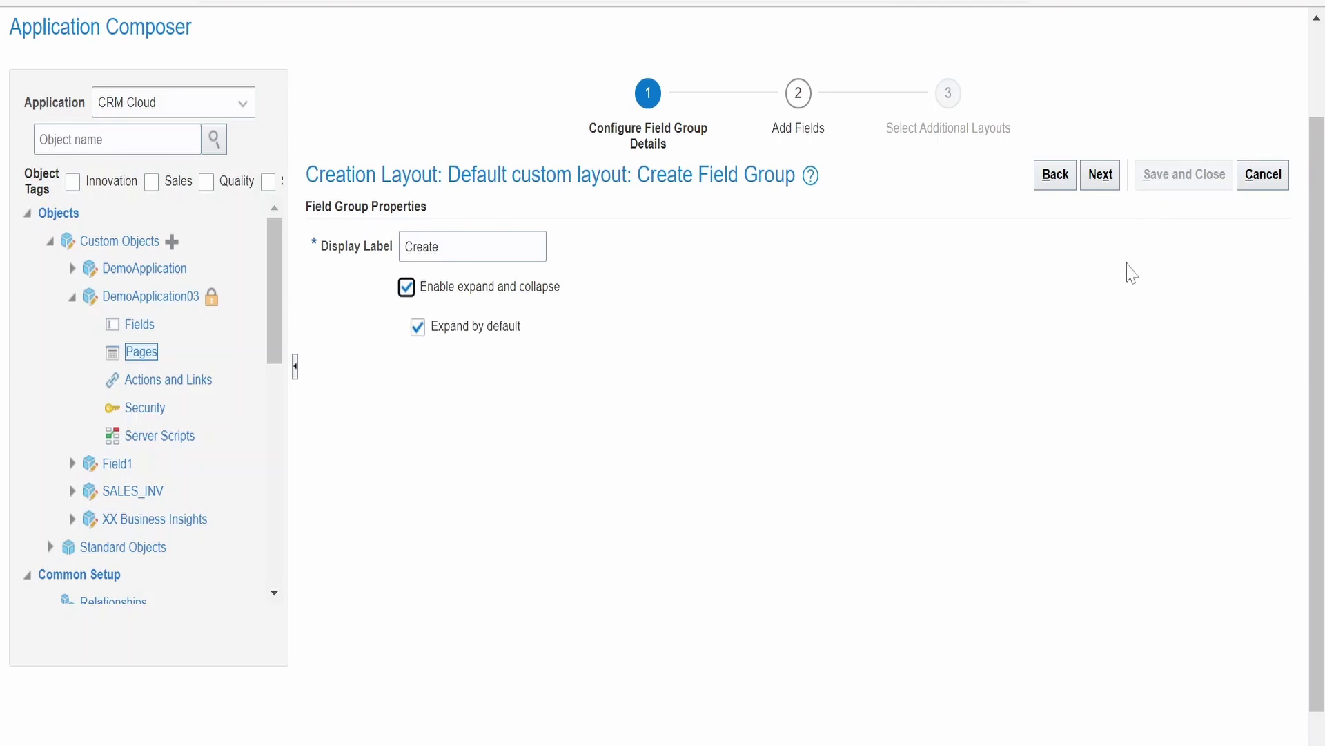
pyautogui.click(1101, 181)
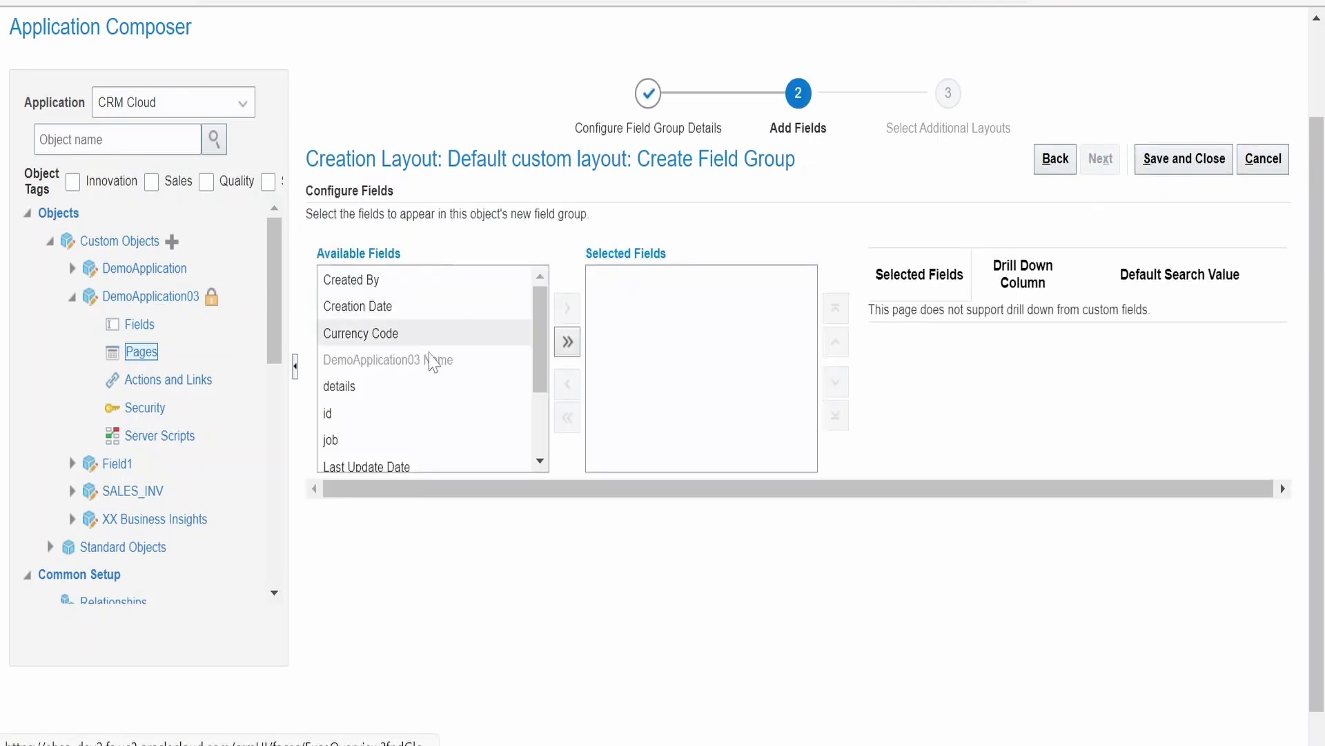
# Add the name and job fields to the Create field group and save the creation layout
pyautogui.scroll(-4, 358, 413)
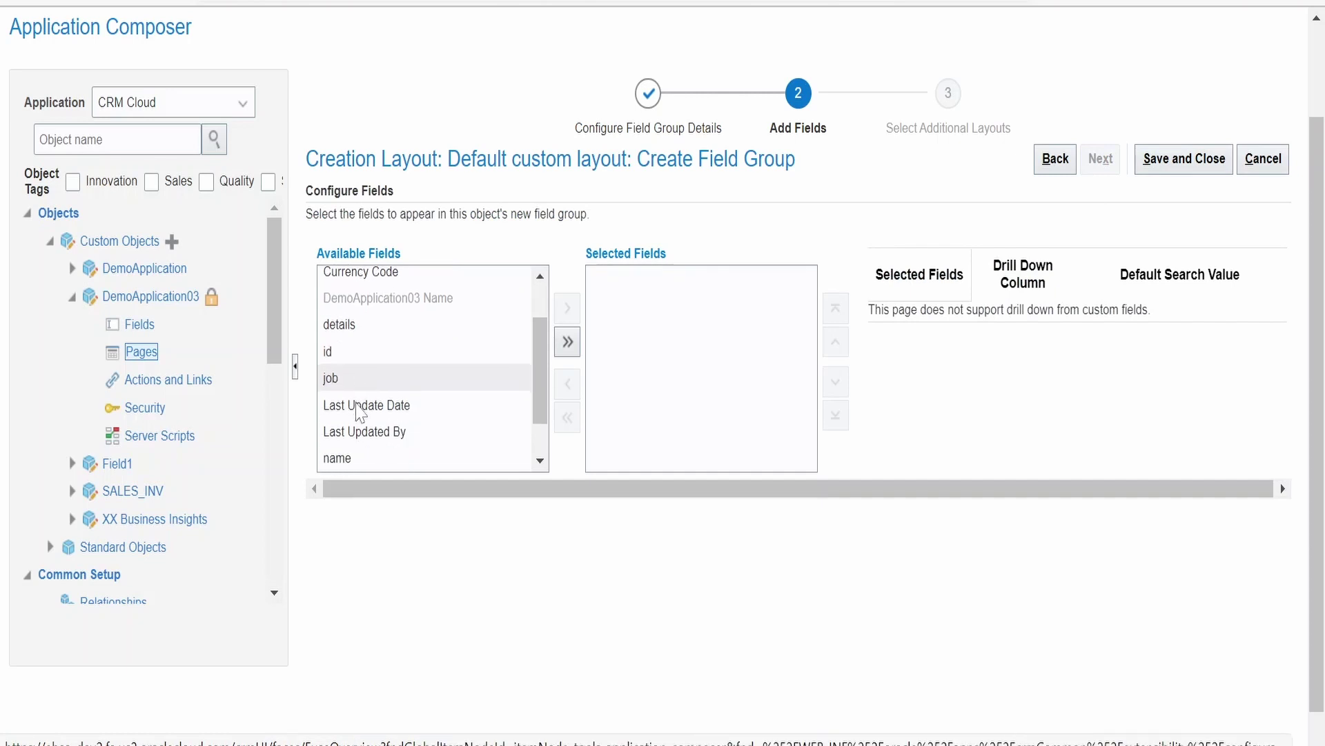
pyautogui.click(356, 407)
pyautogui.click(567, 308)
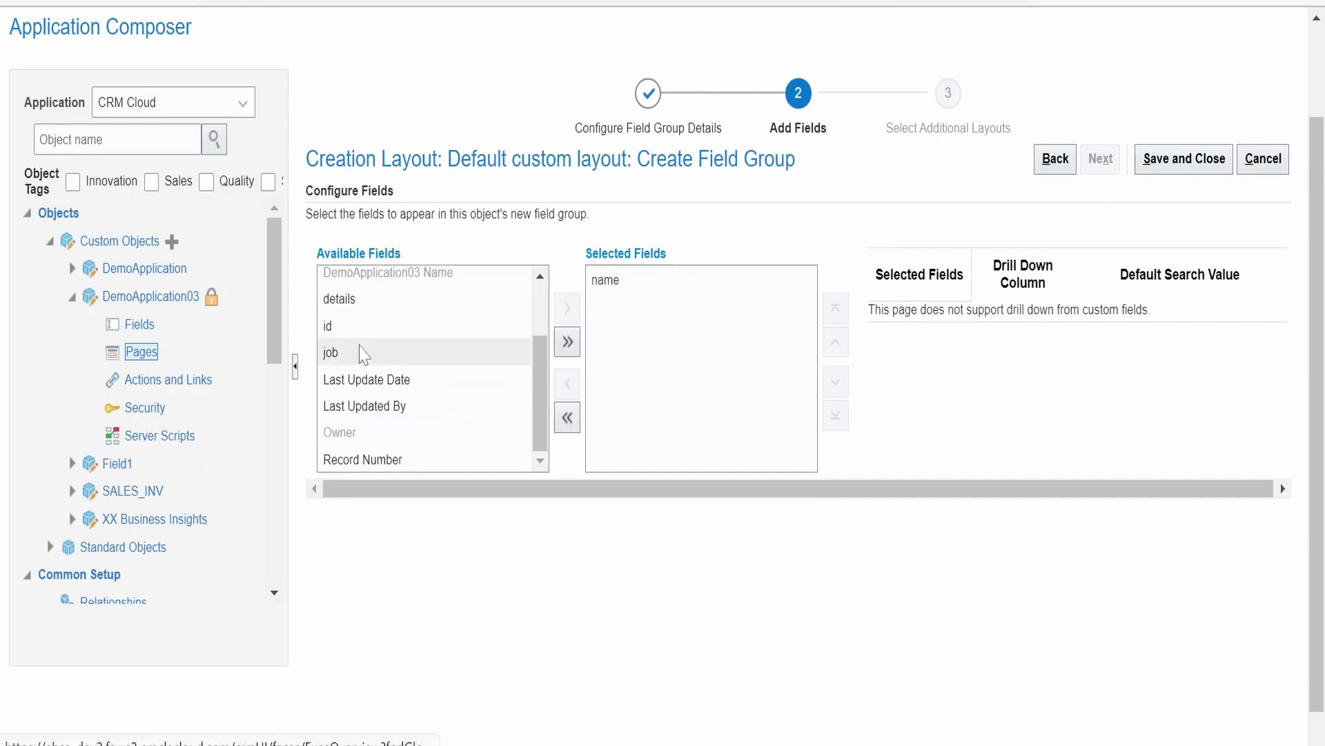
pyautogui.click(355, 352)
pyautogui.click(568, 311)
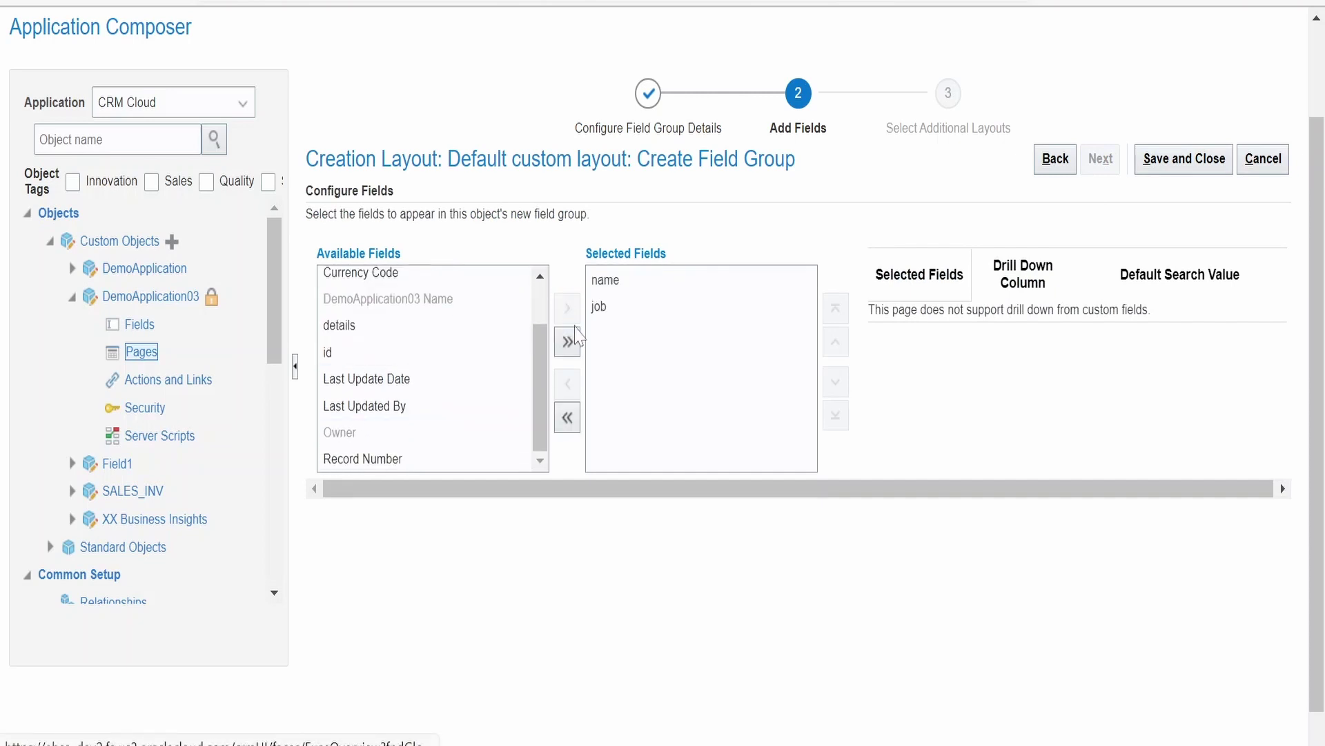
pyautogui.scroll(2, 629, 349)
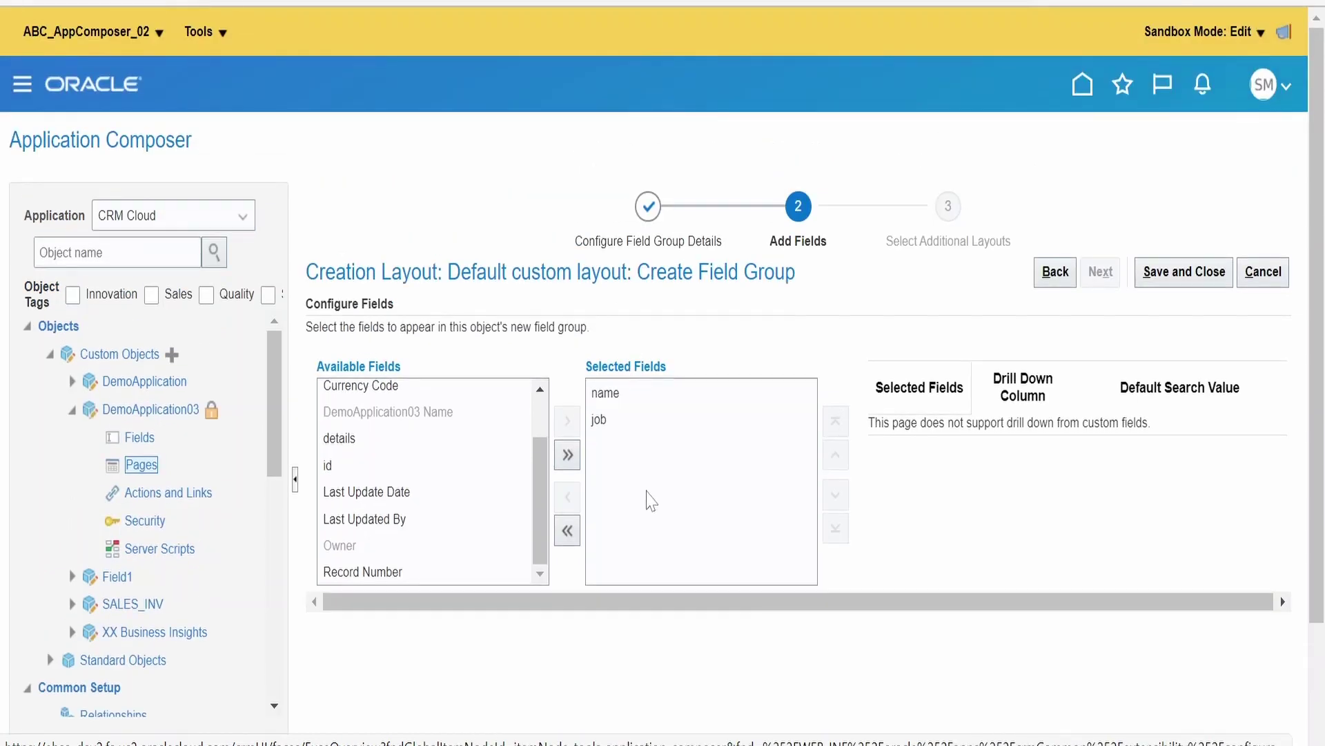
pyautogui.click(1201, 272)
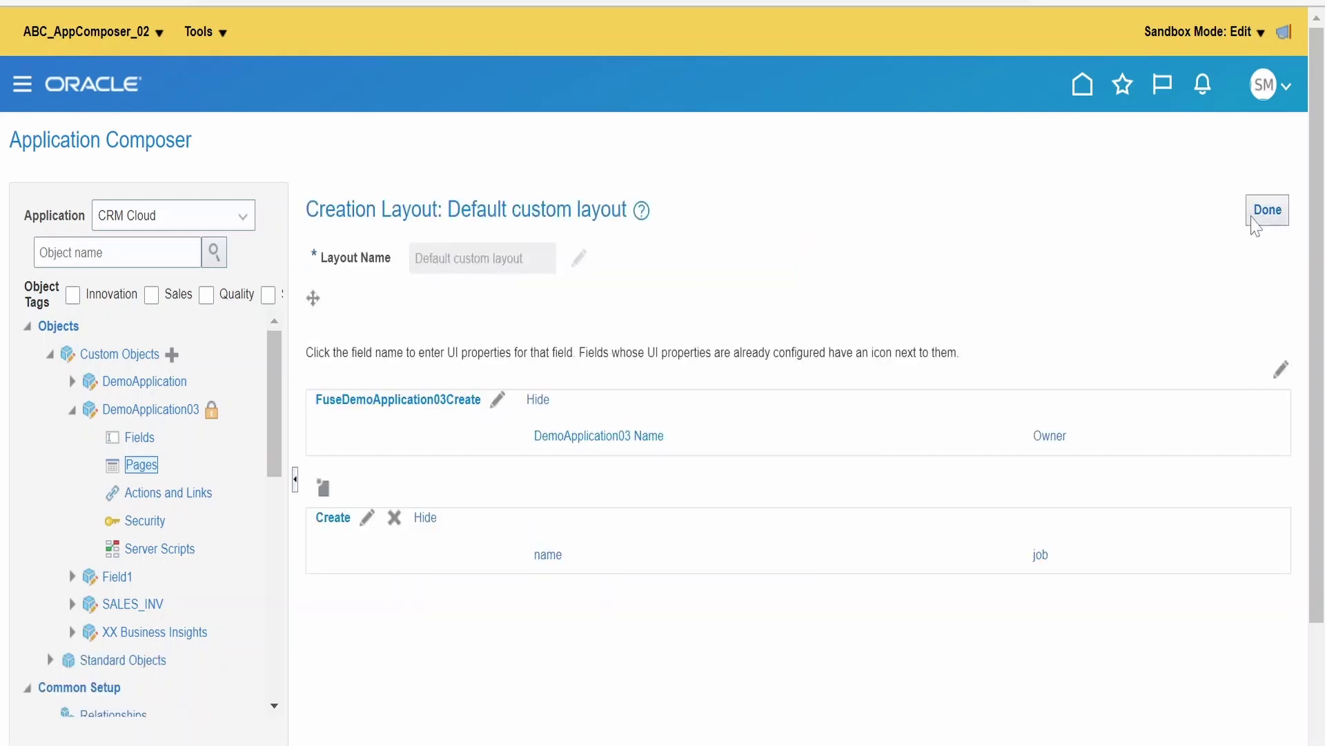
pyautogui.click(1253, 219)
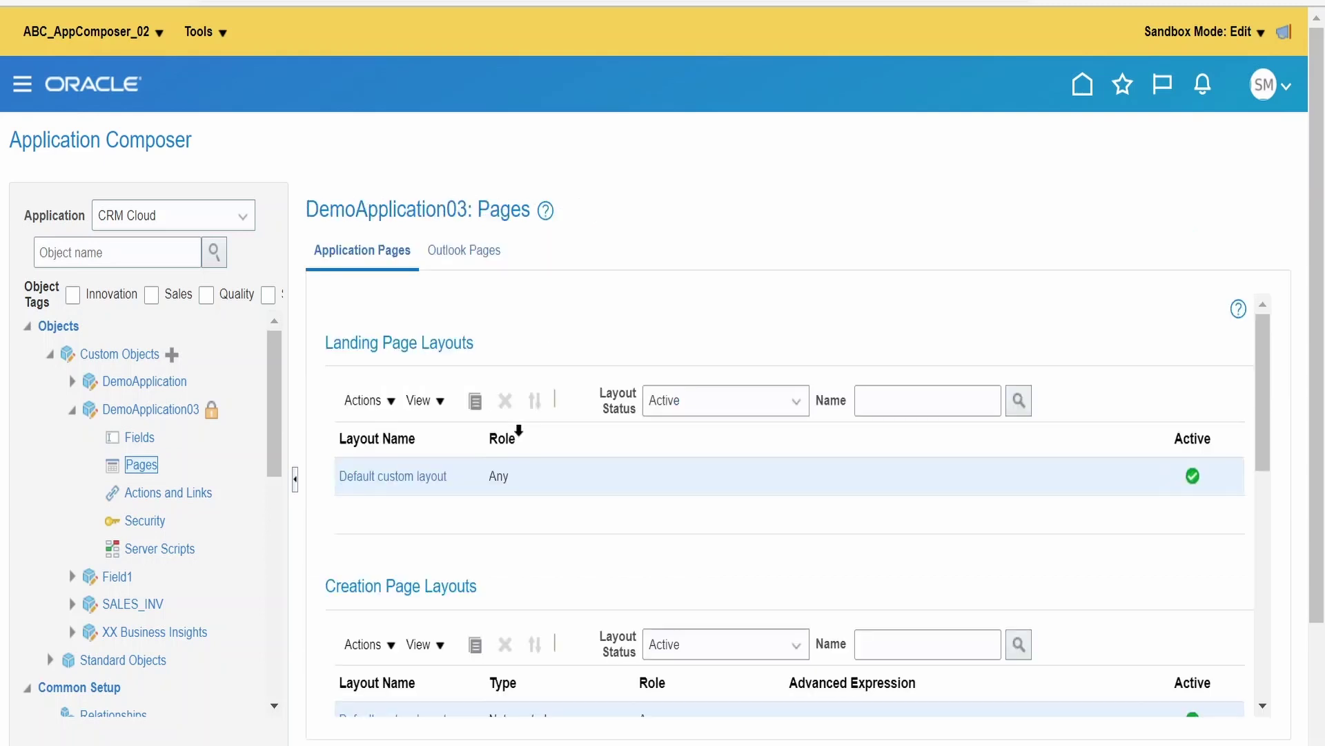
# Edit the Summary subtab of the default custom details page layout and remove Owner and Created By from its selected fields
pyautogui.scroll(-5, 485, 520)
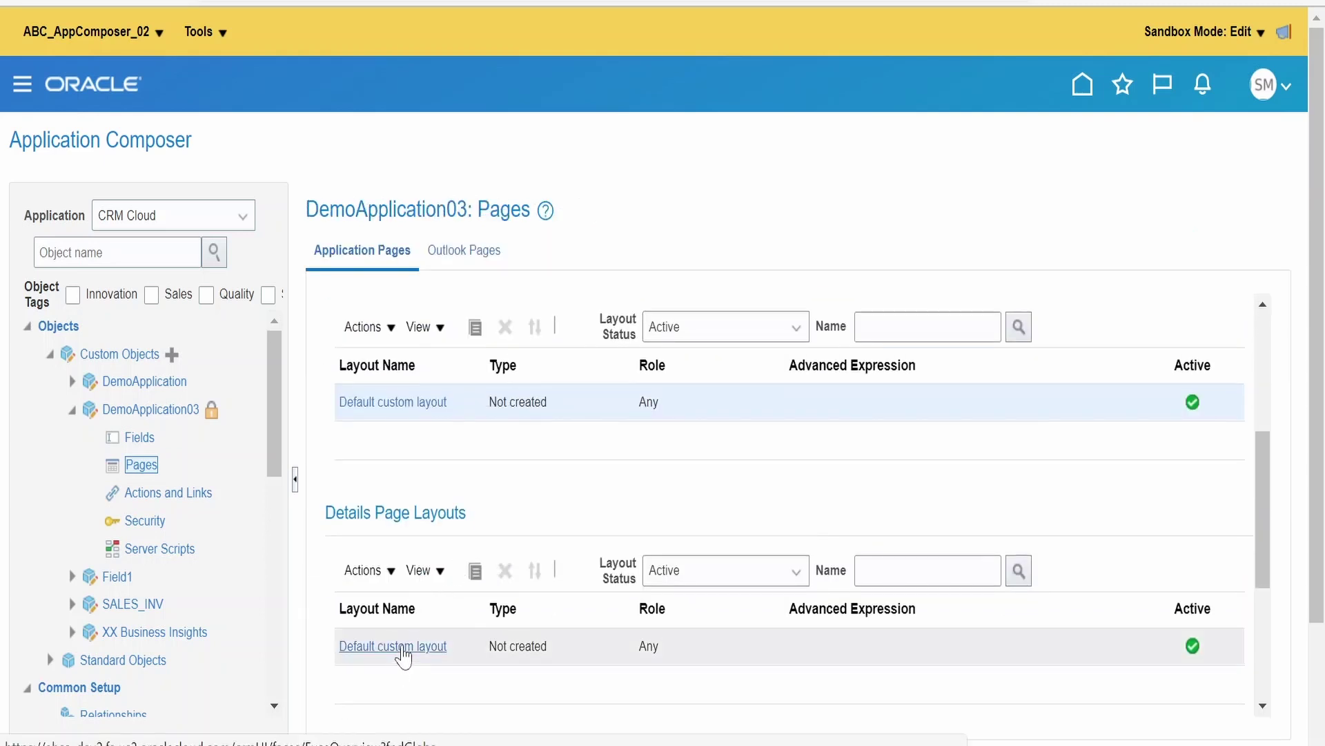
pyautogui.click(401, 647)
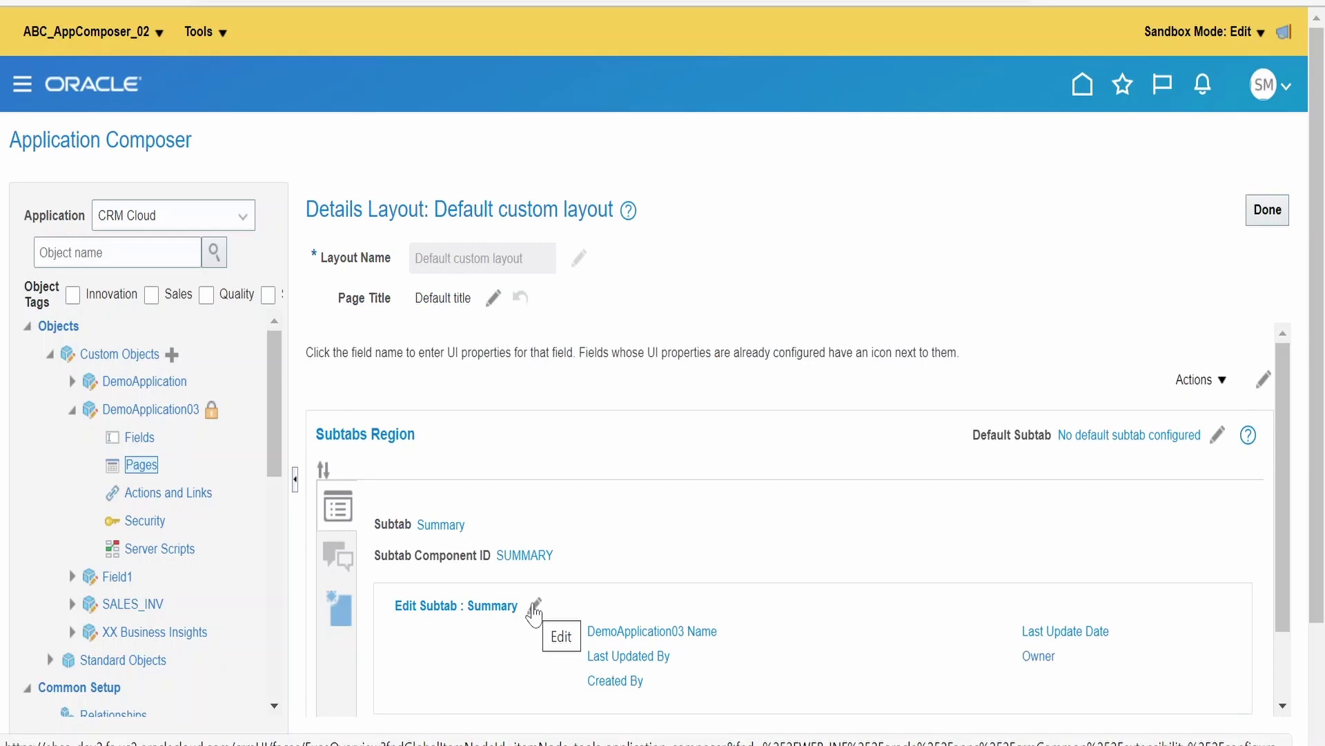
pyautogui.click(535, 606)
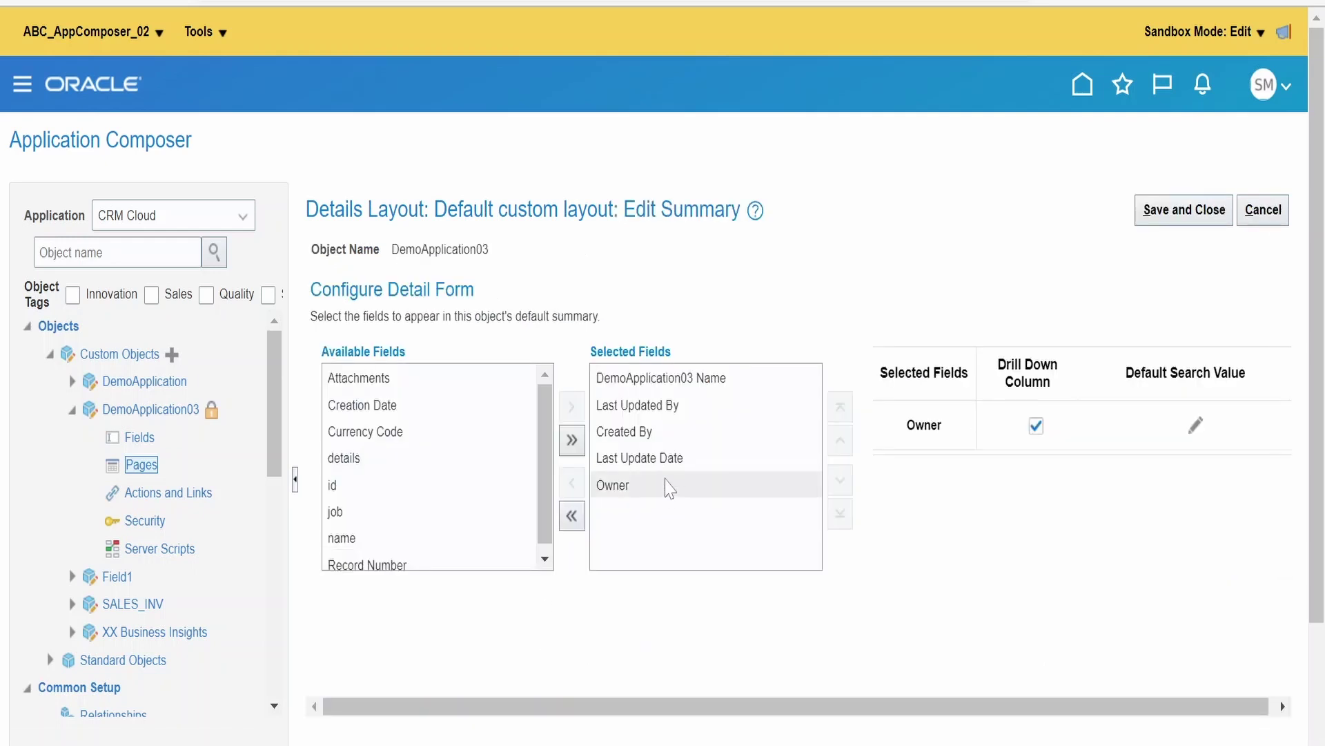
pyautogui.click(652, 488)
pyautogui.click(572, 482)
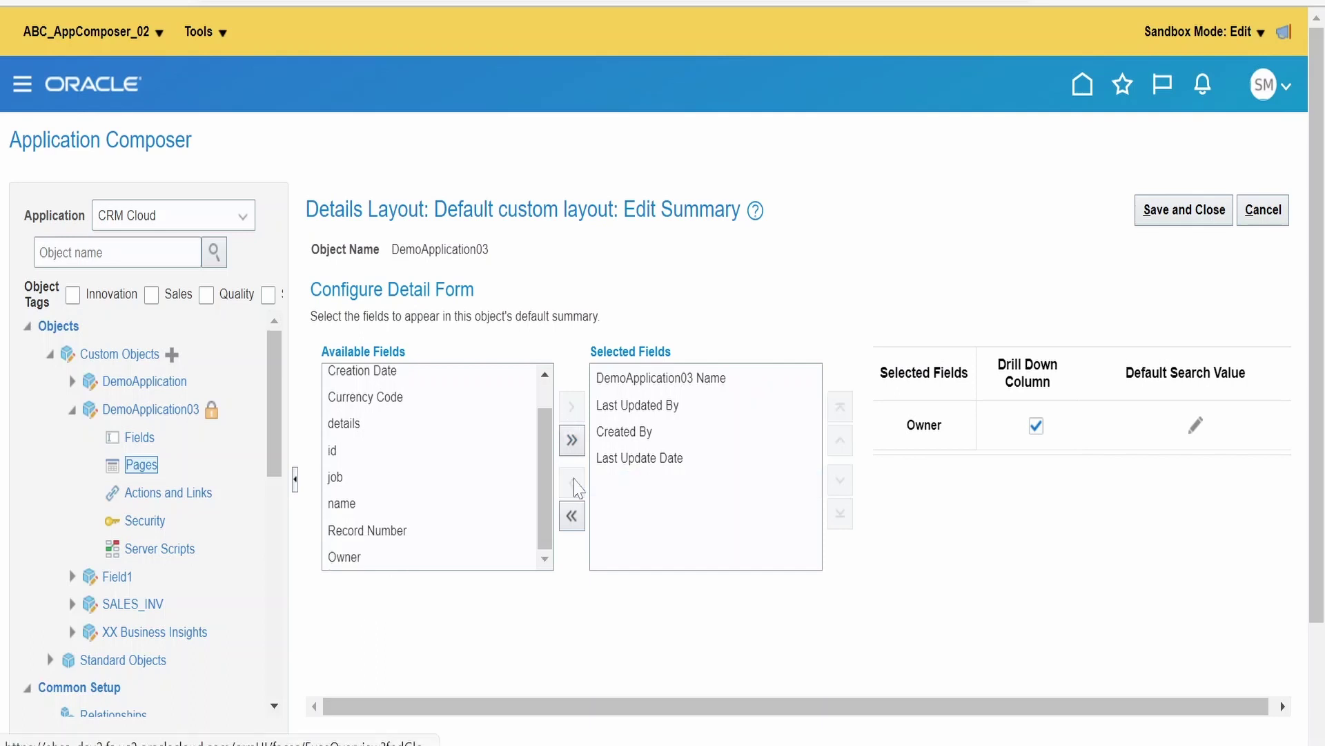
pyautogui.click(645, 435)
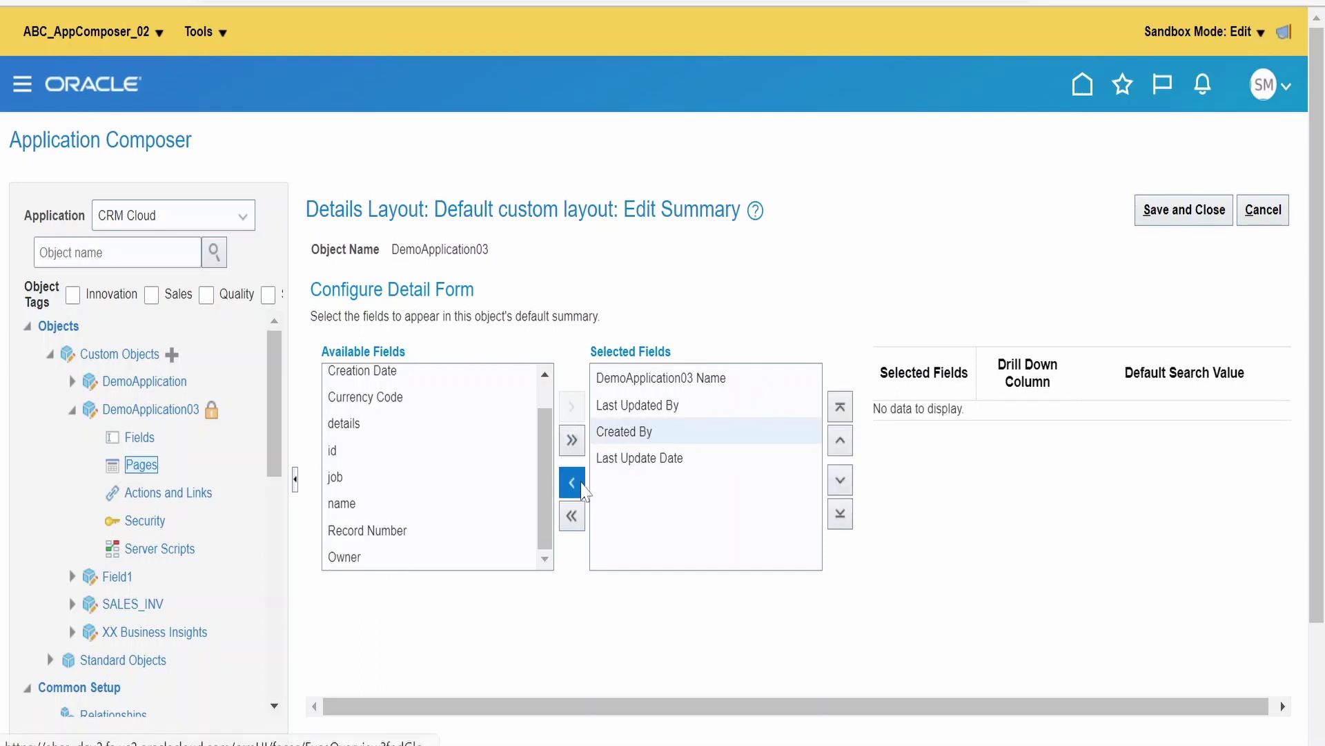
pyautogui.click(580, 486)
# Add the name, job, id and details fields to the details page summary and save it
pyautogui.click(424, 483)
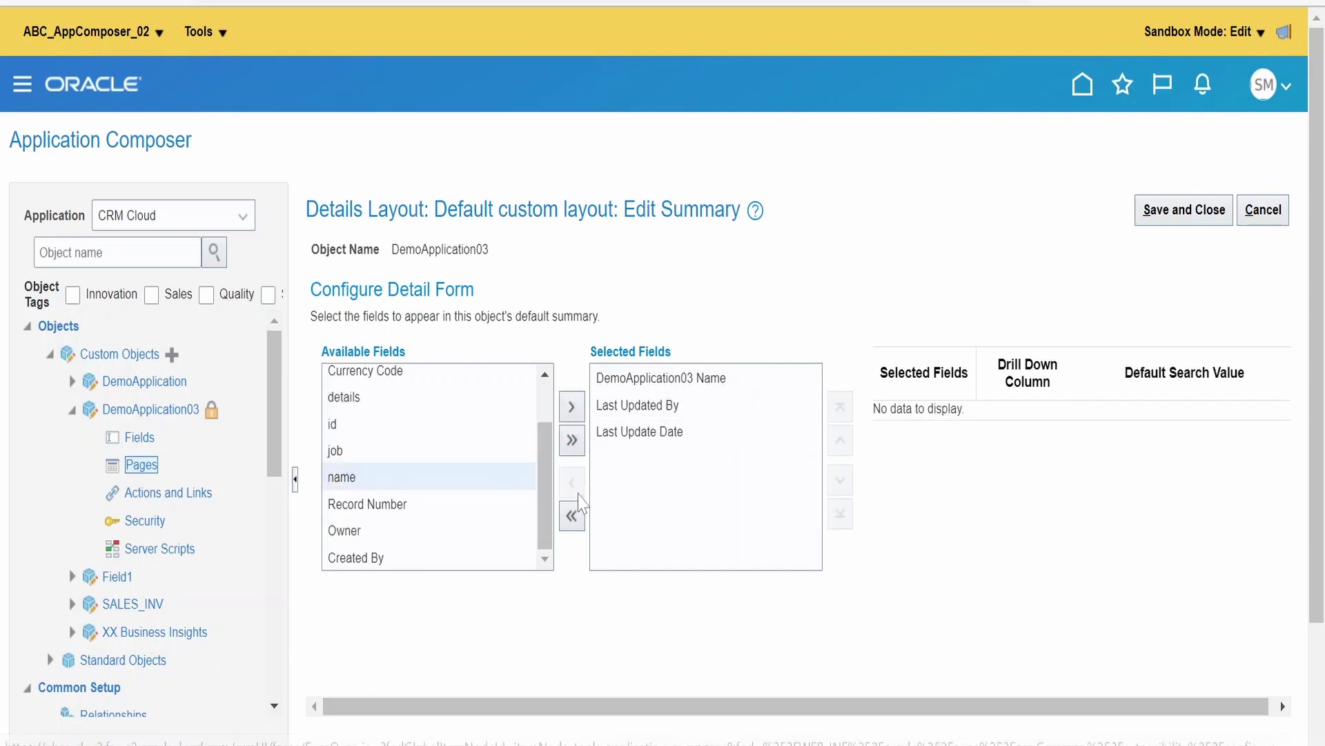
pyautogui.click(567, 407)
pyautogui.click(376, 478)
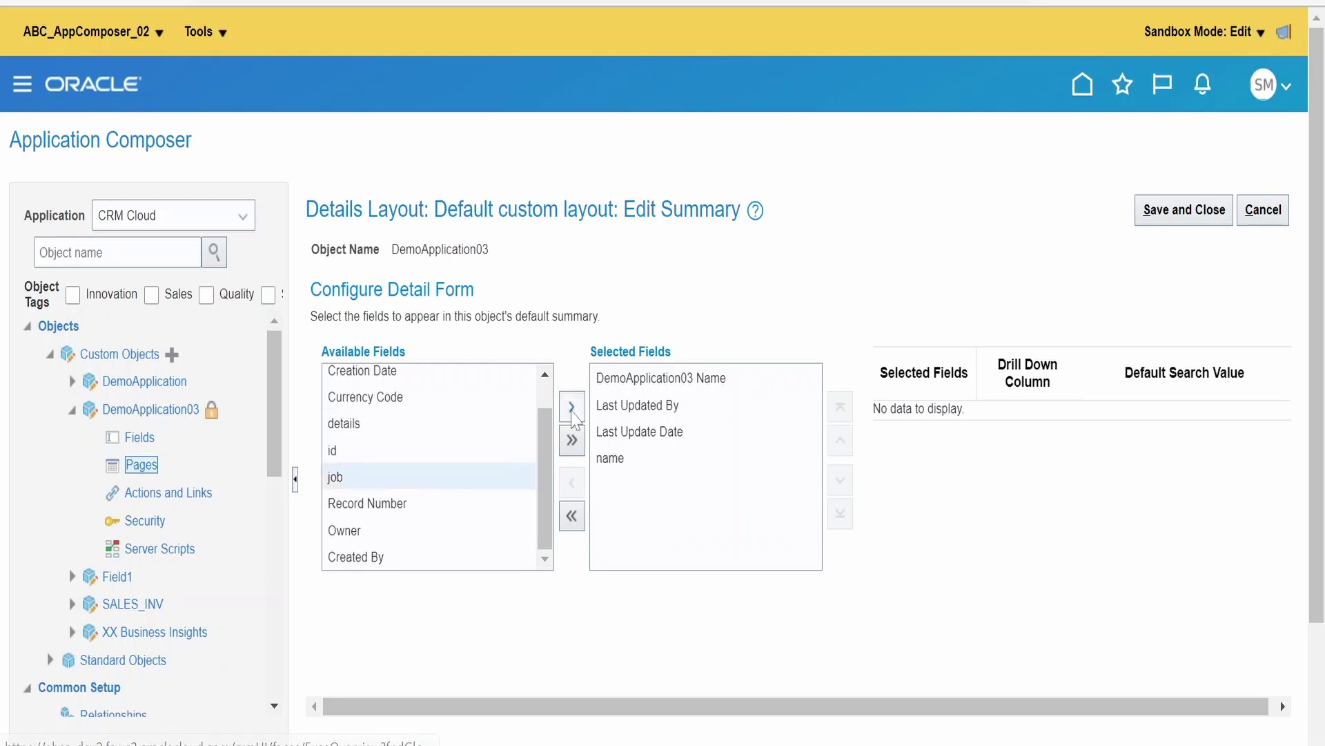
pyautogui.click(572, 407)
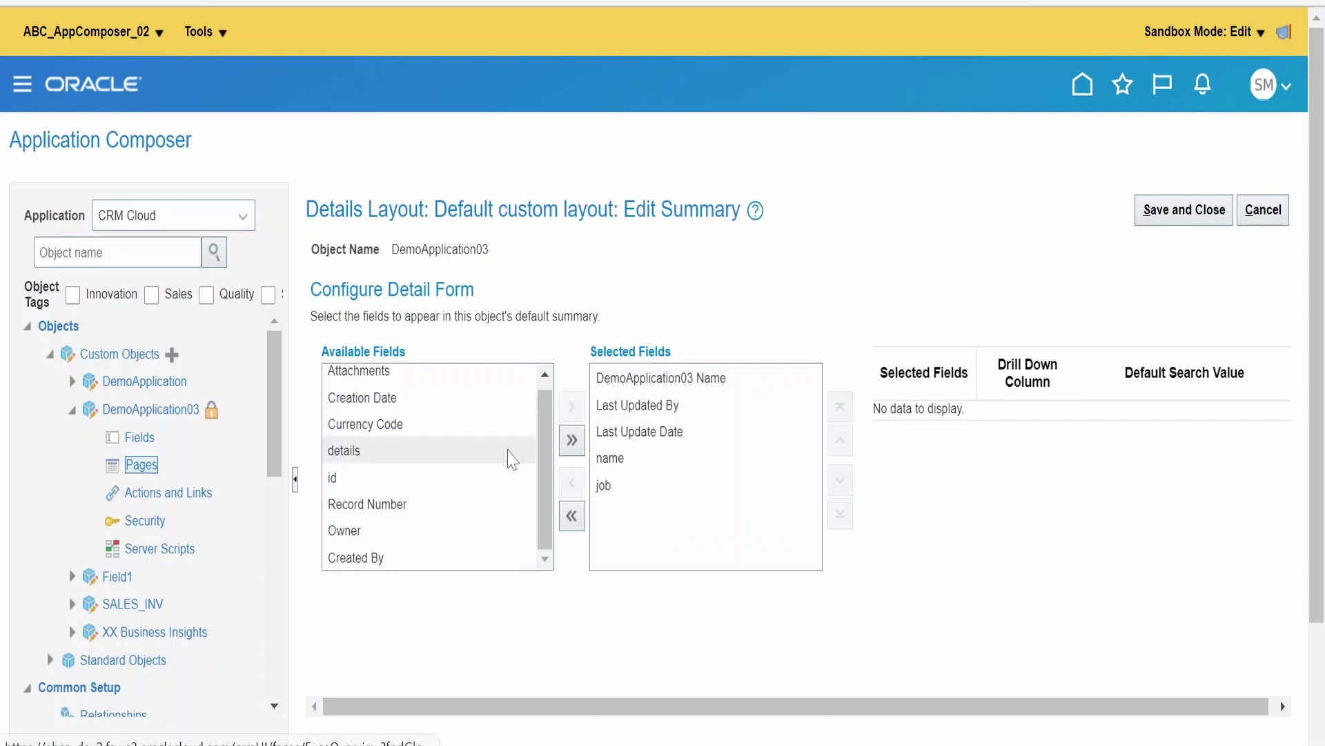
pyautogui.click(388, 476)
pyautogui.click(573, 408)
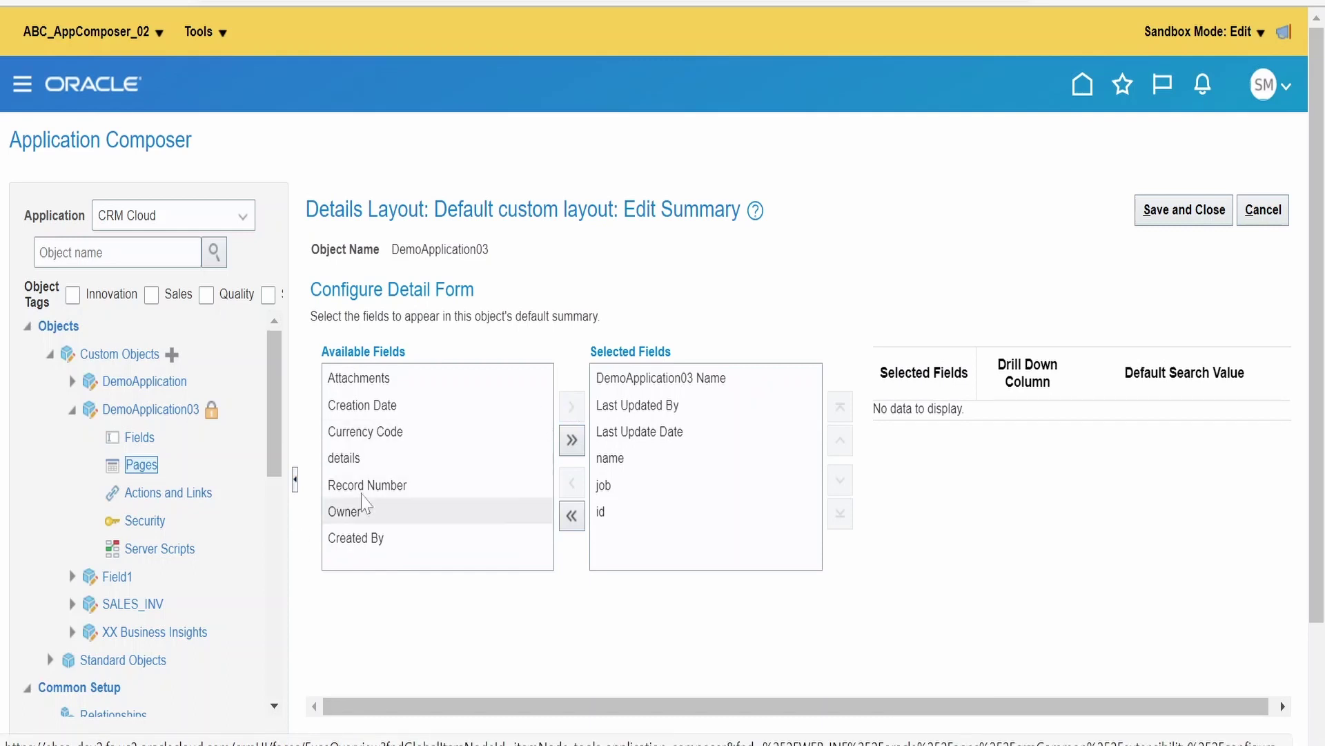
pyautogui.click(370, 458)
pyautogui.click(570, 411)
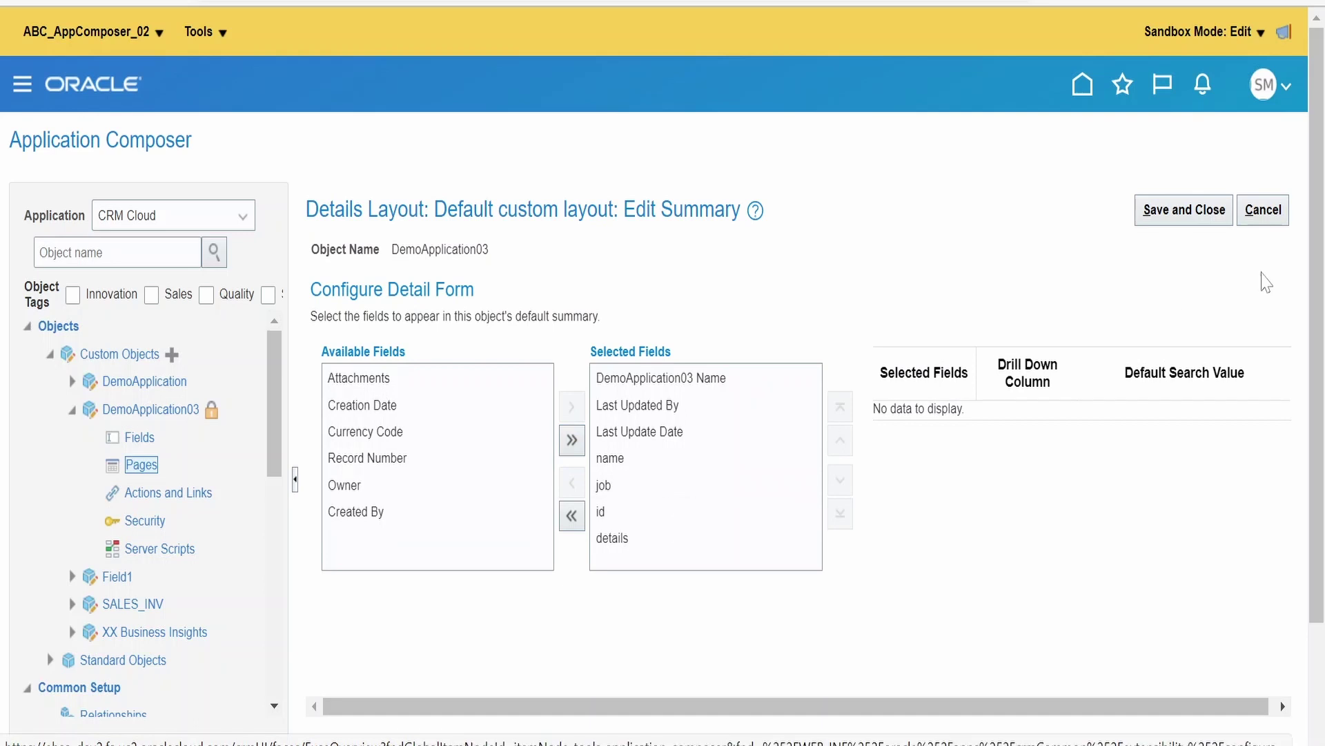
pyautogui.click(1217, 219)
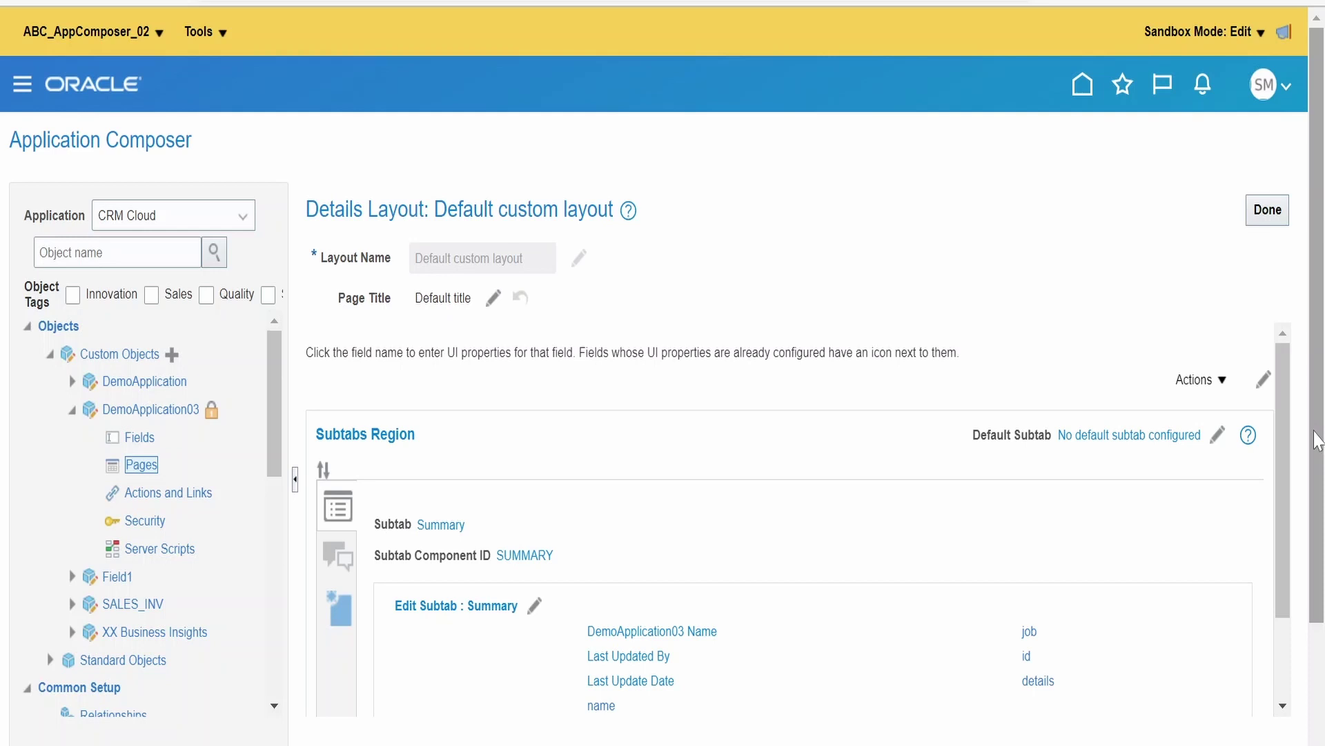
# Set up a new script action for DemoApplication03 labelled CreateUSer that saves and edits the record after the script runs
pyautogui.click(188, 492)
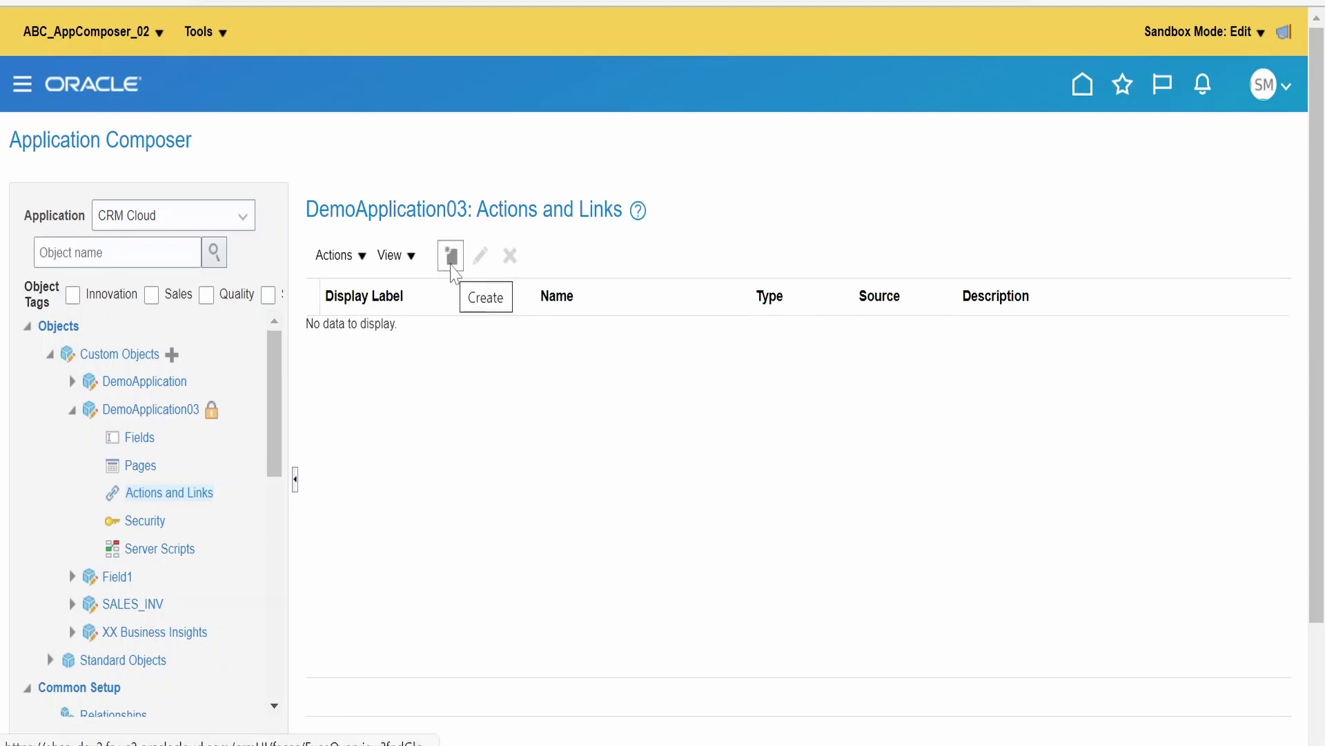
pyautogui.click(451, 266)
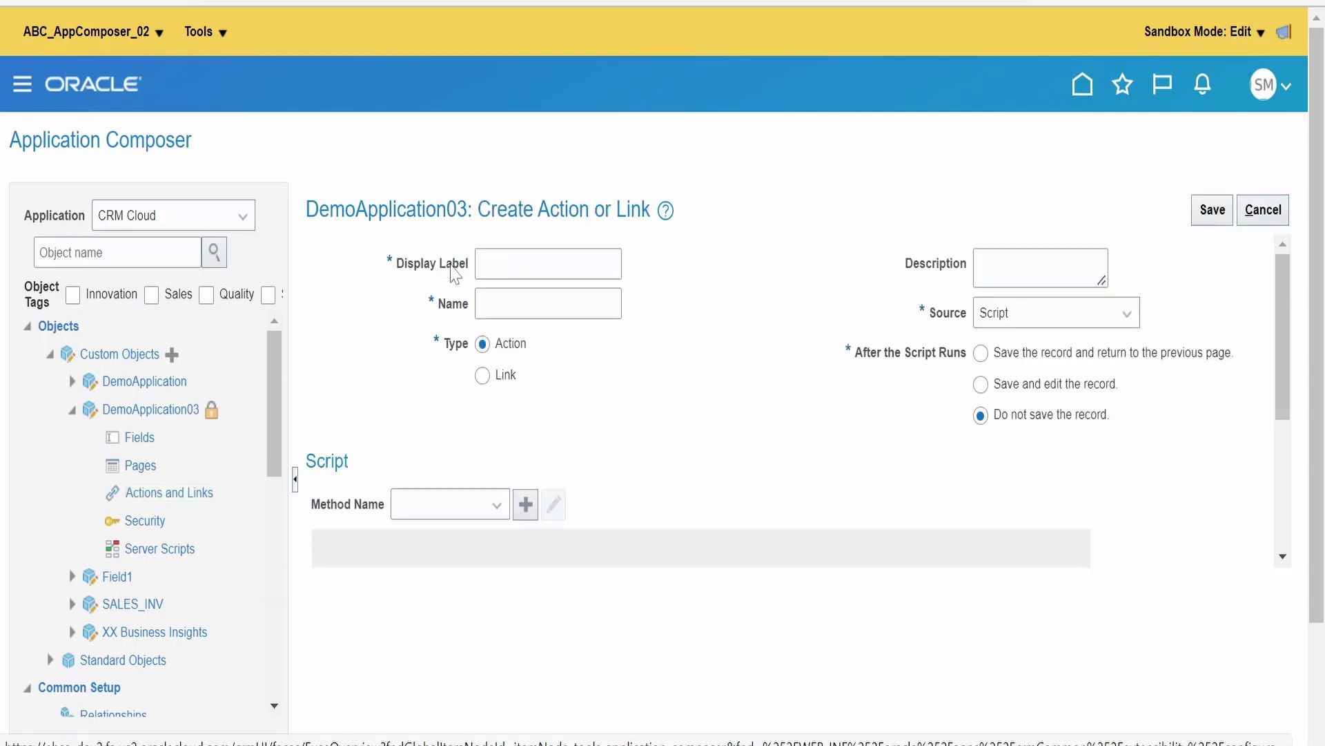
pyautogui.click(548, 263)
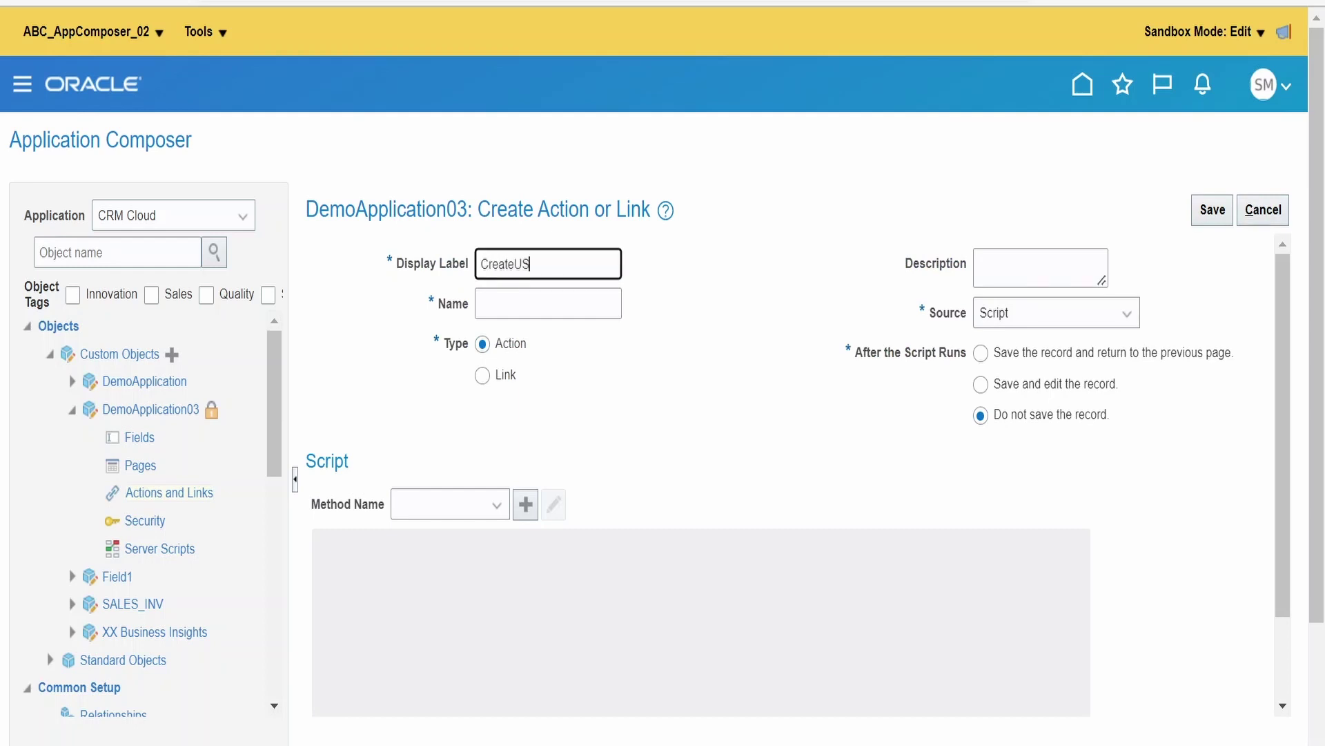
pyautogui.click(730, 390)
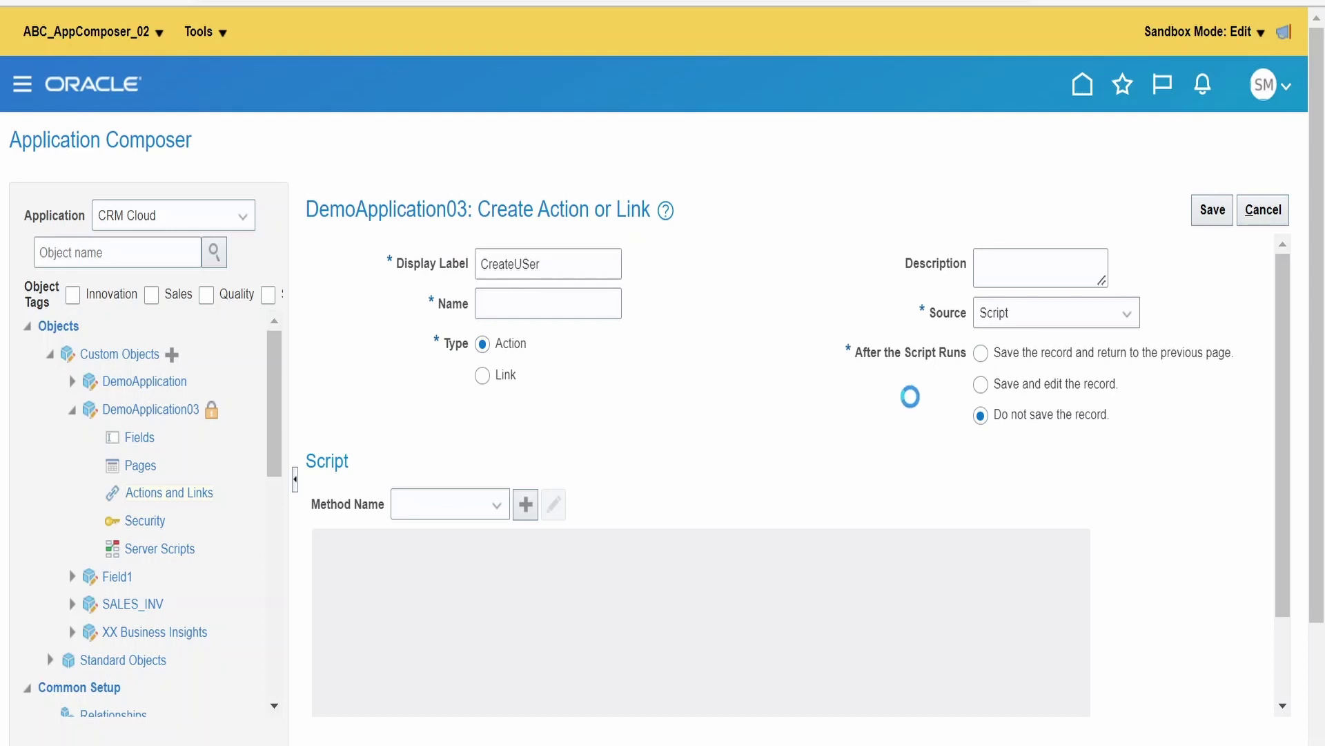
pyautogui.click(980, 384)
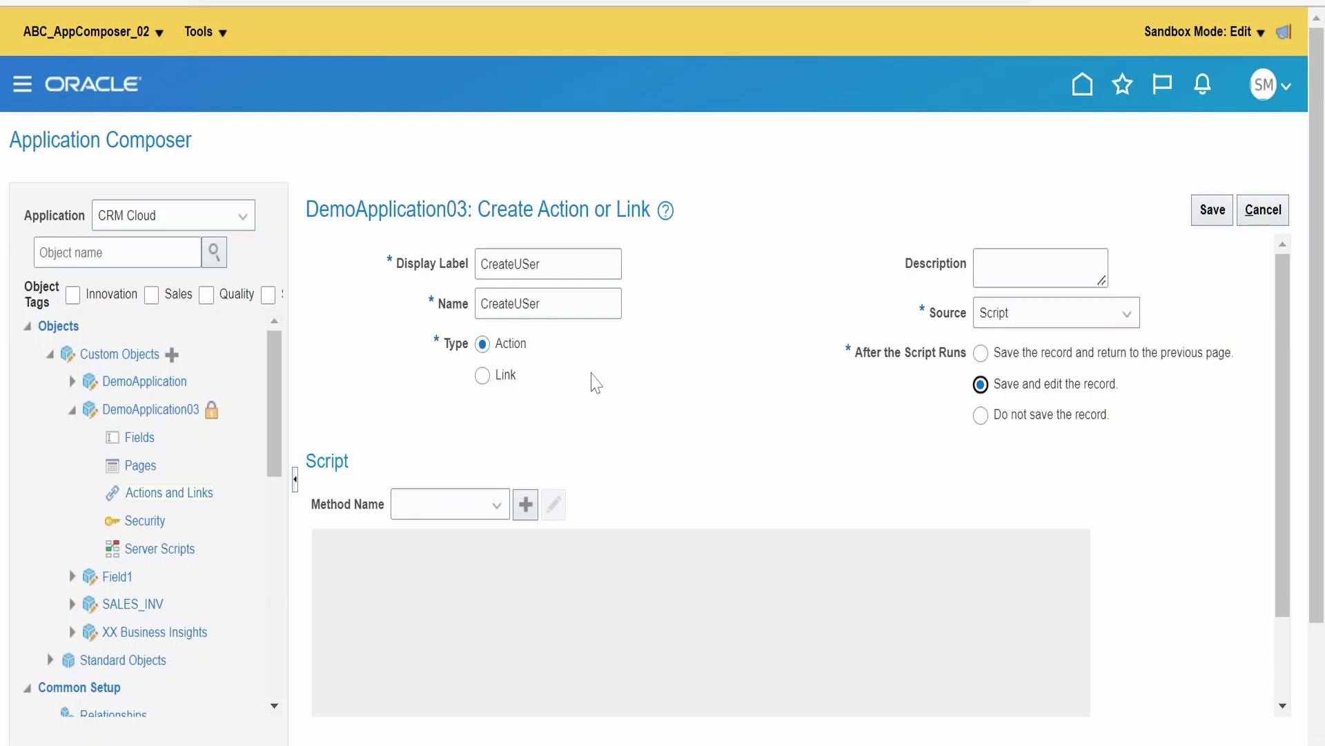
# Start a new object function for the action's script and name it CreateUSerFunction
pyautogui.click(526, 505)
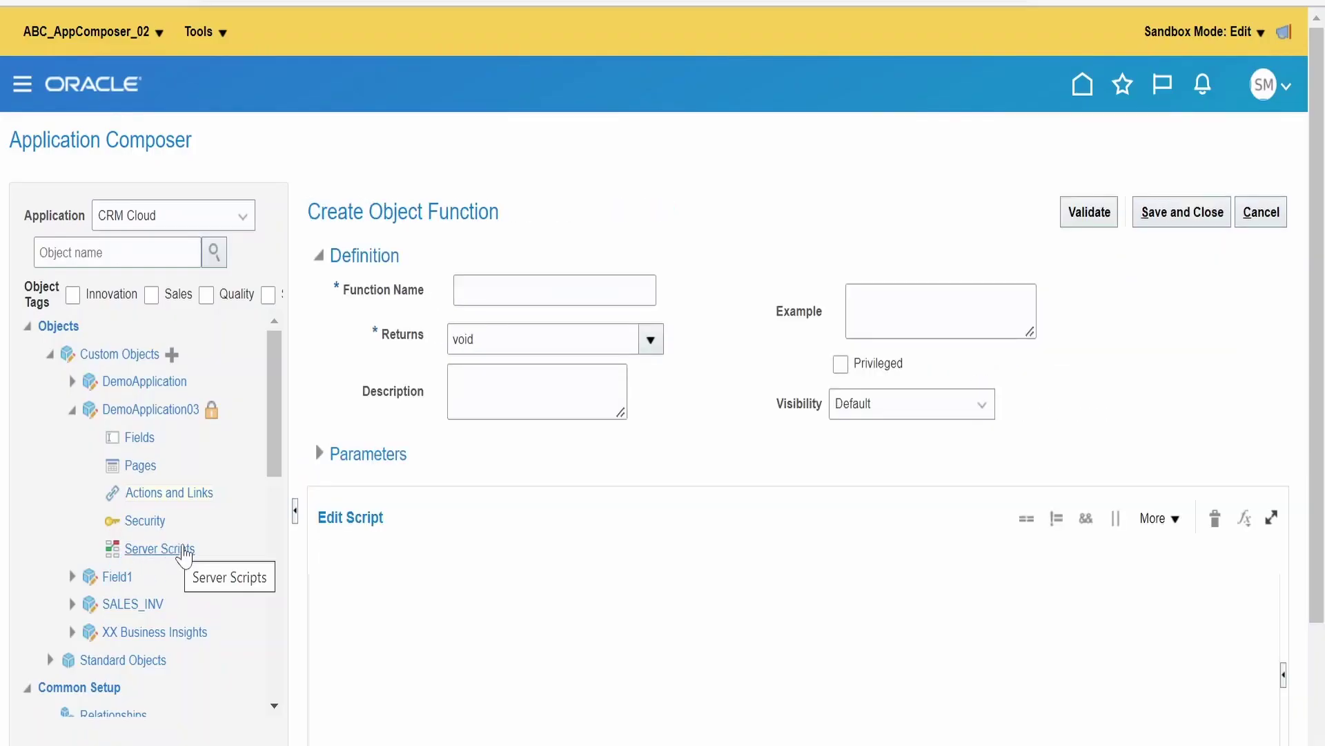
pyautogui.click(554, 290)
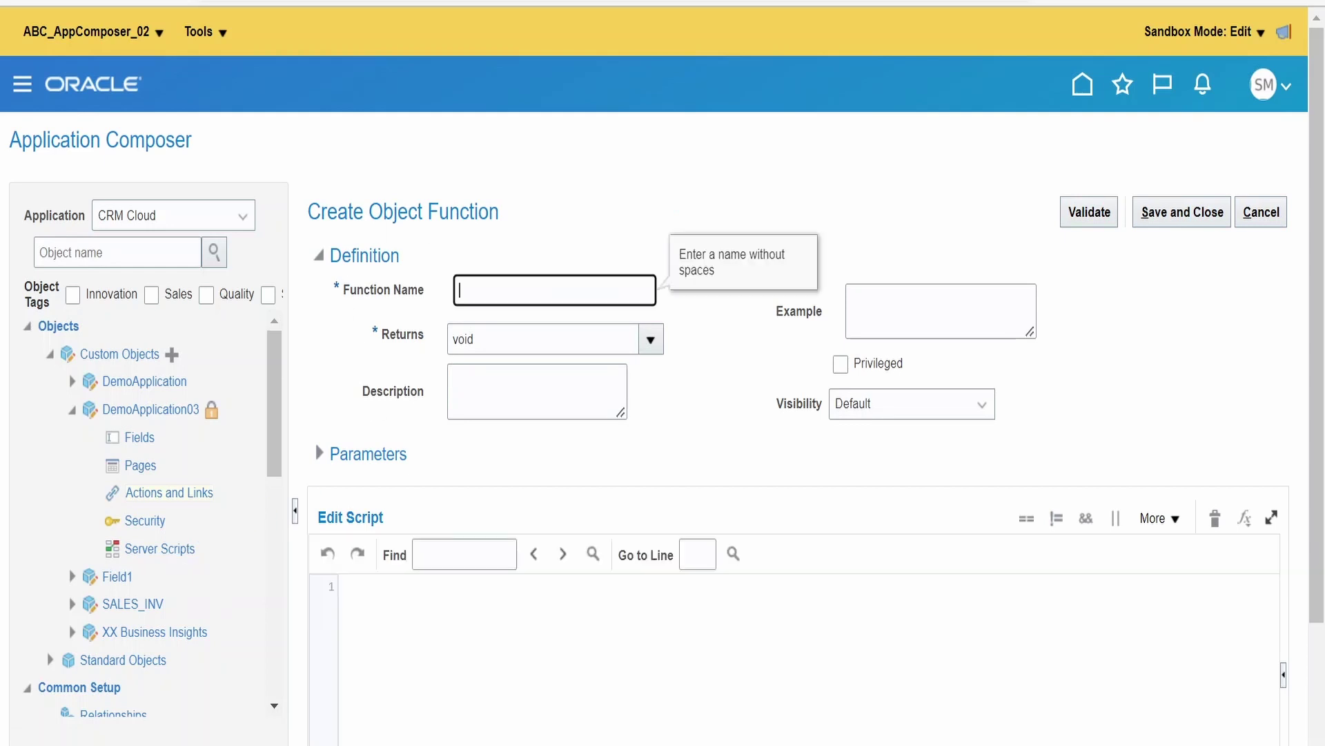
pyautogui.write('CreateUSerFunc')
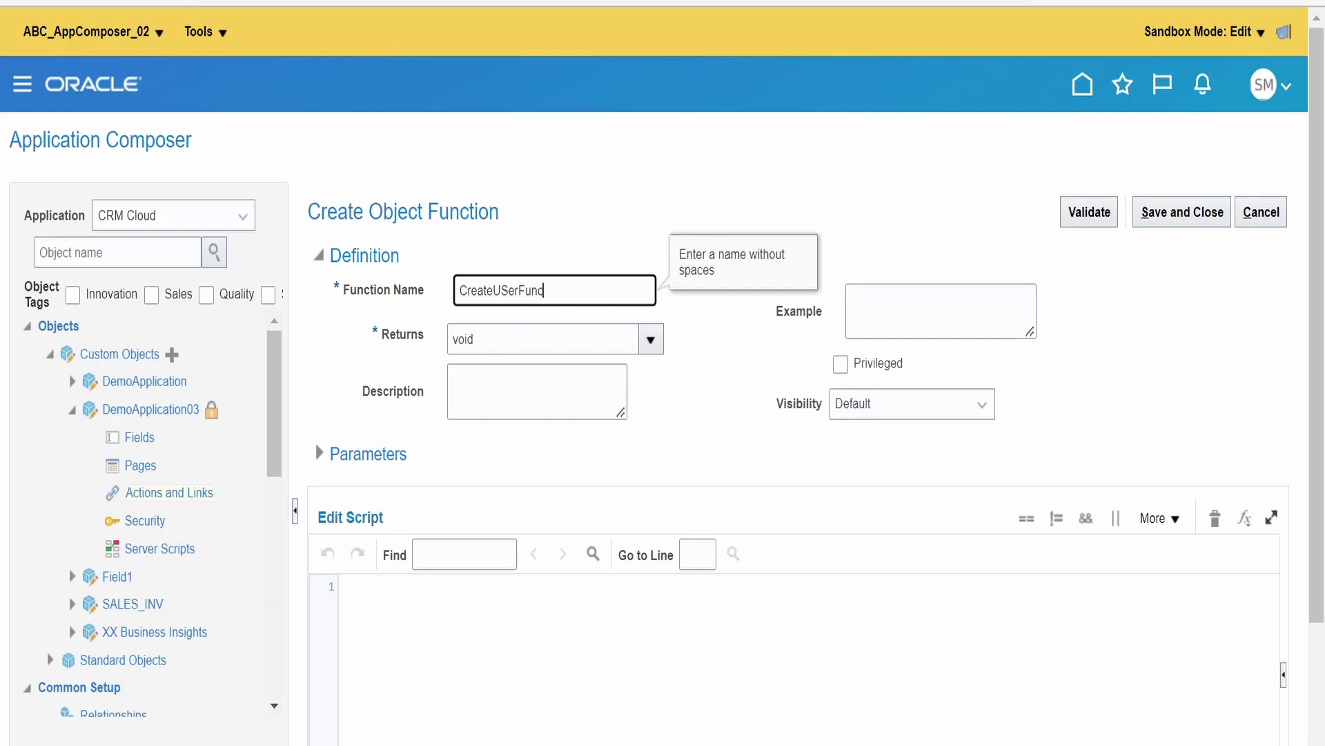
pyautogui.write('tion')
pyautogui.press('Tab')
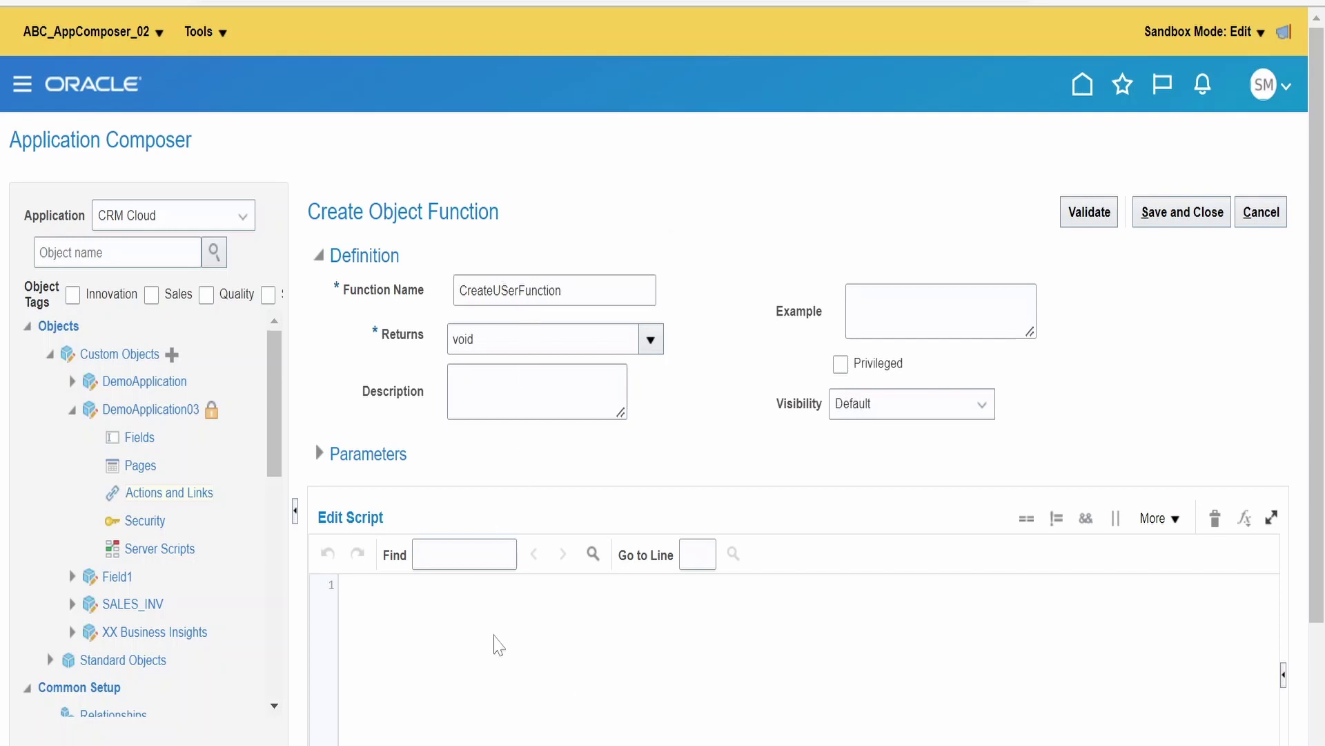
# Write setAttribute('id', '100') on the first line of the function script and duplicate it on the second line
pyautogui.scroll(-3, 545, 628)
pyautogui.click(642, 496)
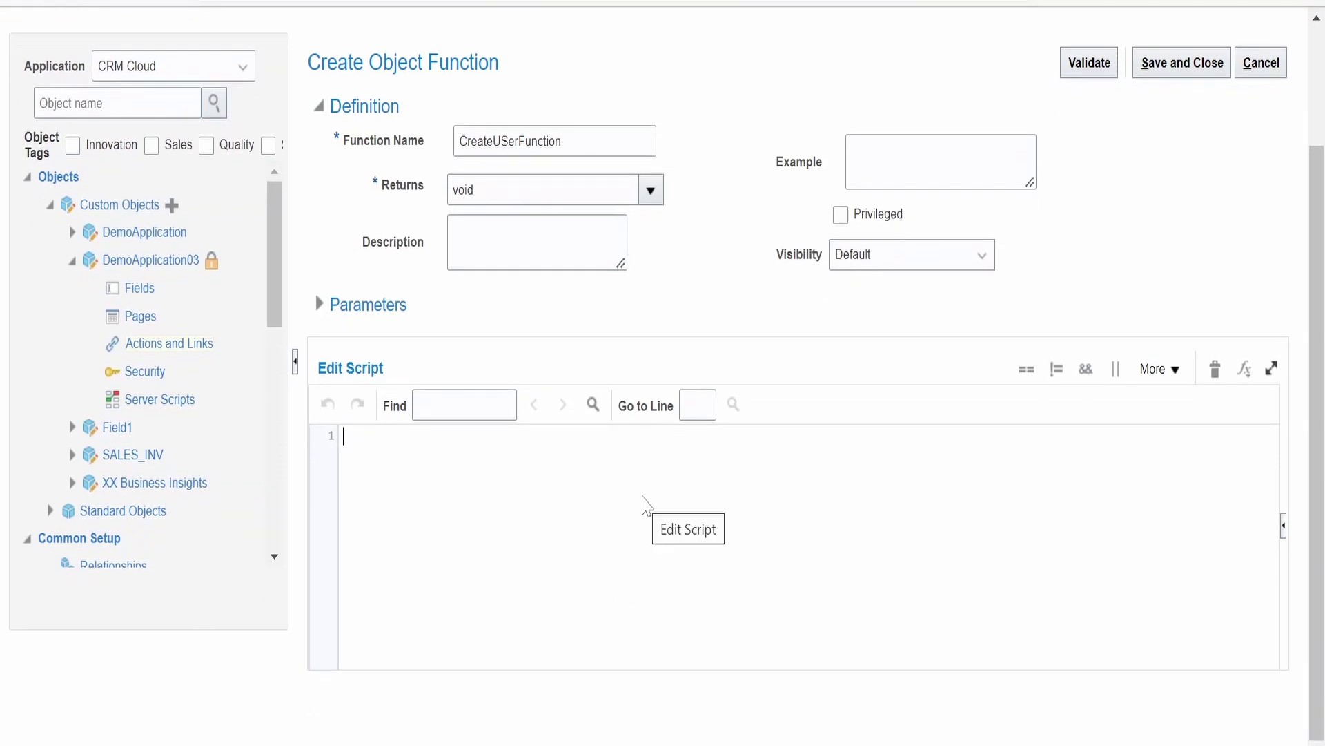
pyautogui.write('setAttri')
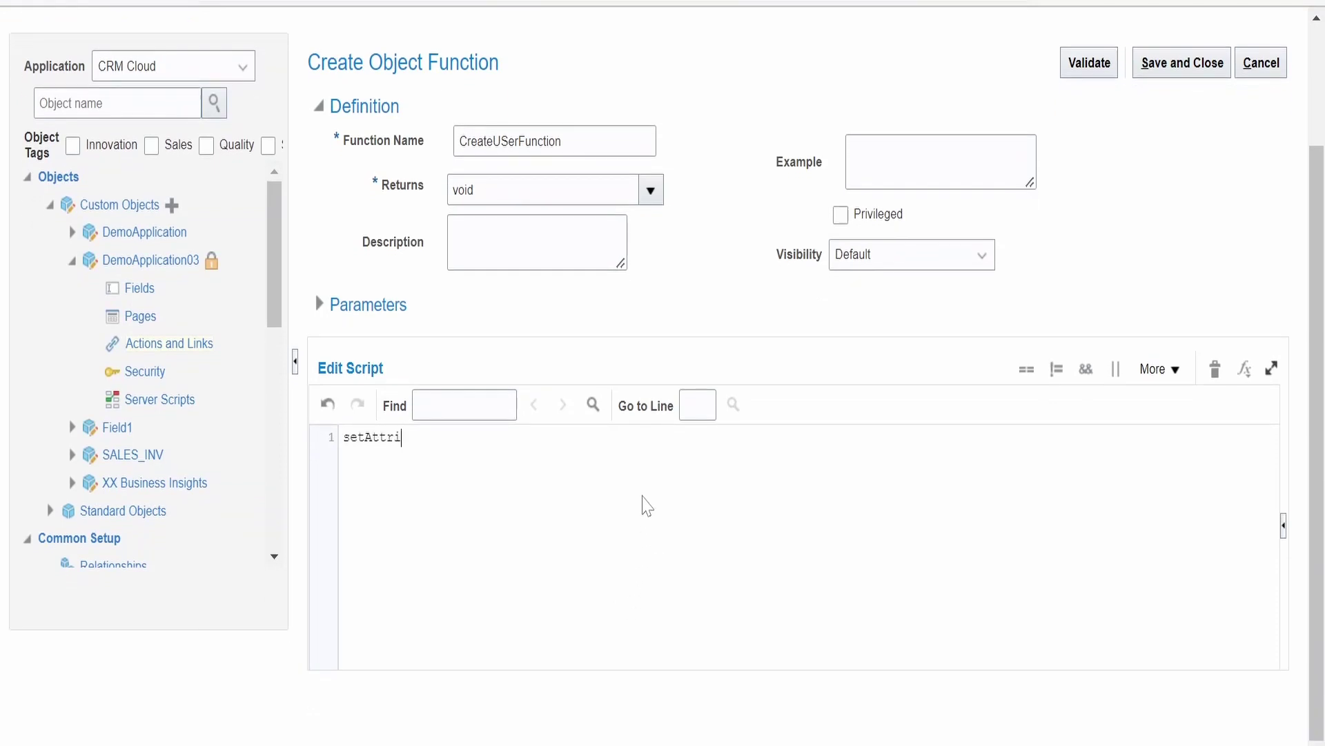
pyautogui.write('bute')
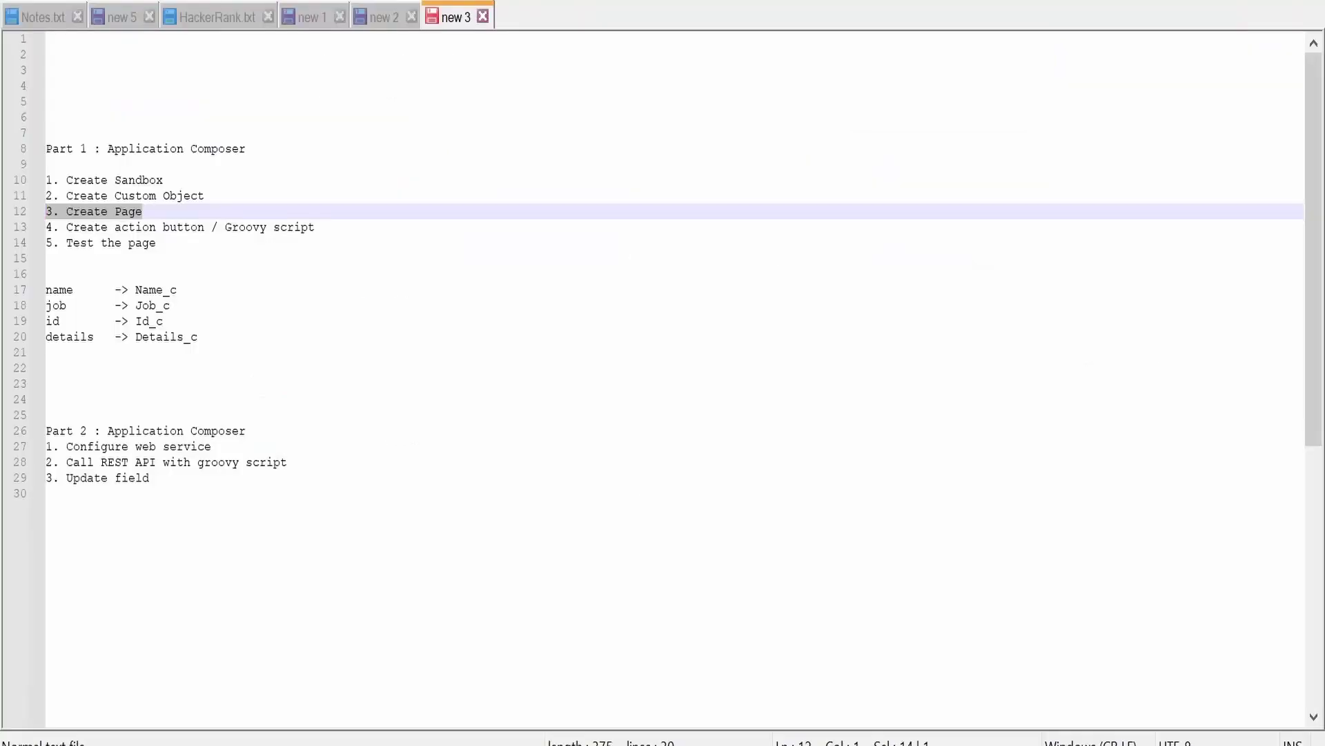
pyautogui.click(54, 321)
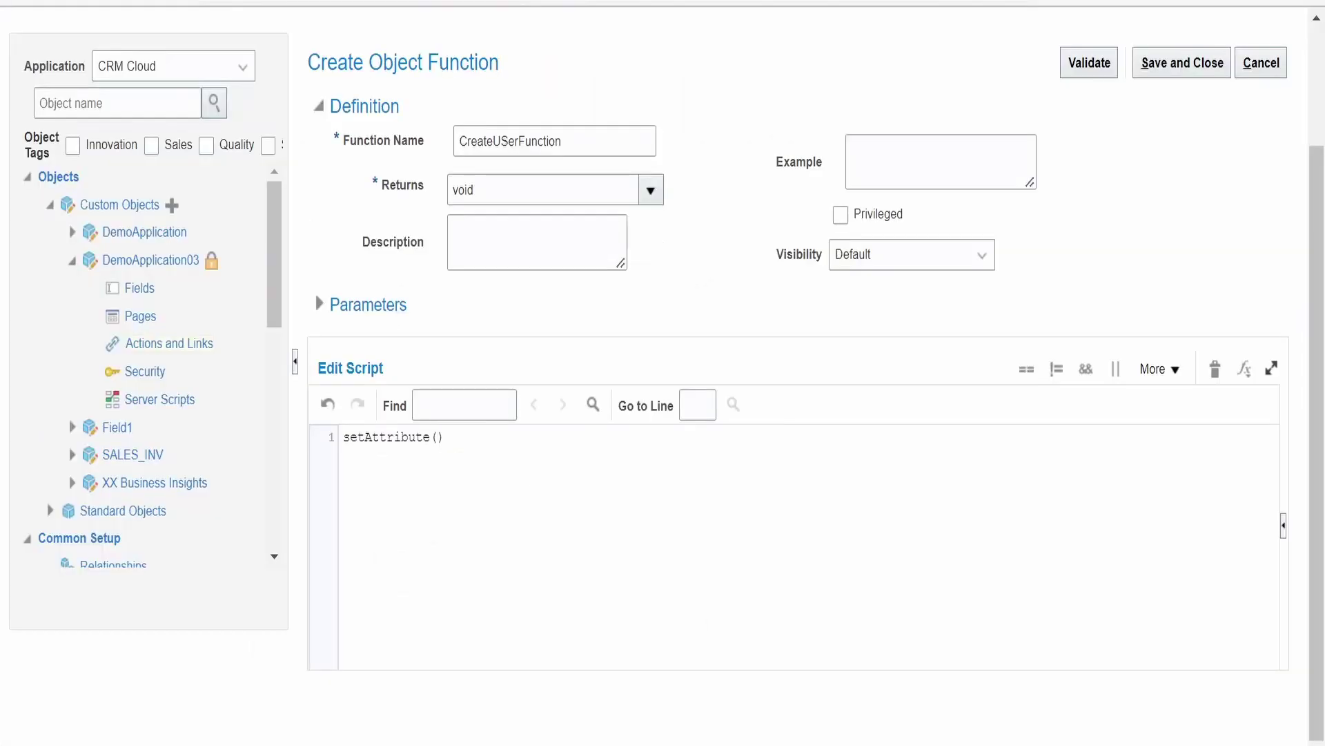
pyautogui.write("'id', '100'")
pyautogui.moveTo(524, 436); pyautogui.dragTo(183, 423)
pyautogui.hotkey('ctrl', 'c')
pyautogui.click(415, 488)
pyautogui.hotkey('ctrl', 'v')
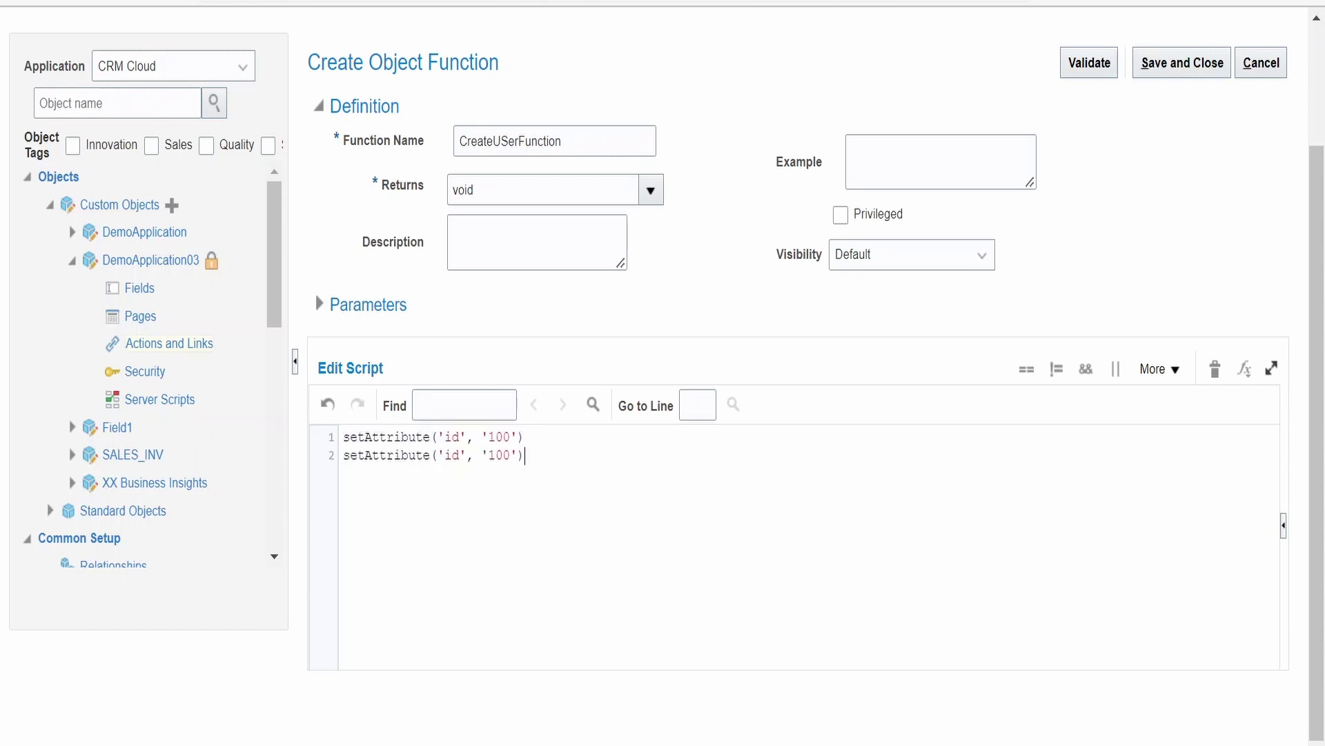
# Copy the field API names from the Notepad++ notes into the script, using Id_c in the first line and Details_c in the second
pyautogui.hotkey('alt', 'Tab')
pyautogui.doubleClick(188, 338)
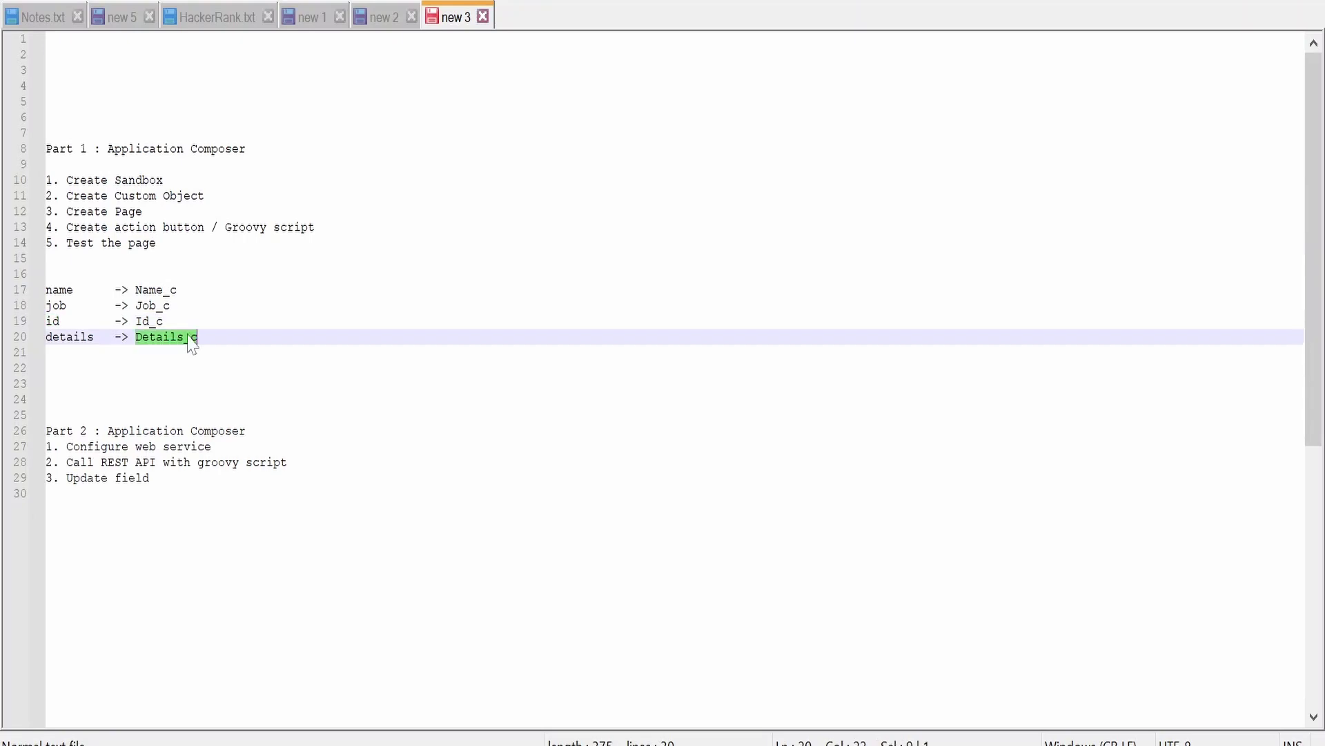
pyautogui.hotkey('alt', 'Tab')
pyautogui.doubleClick(452, 455)
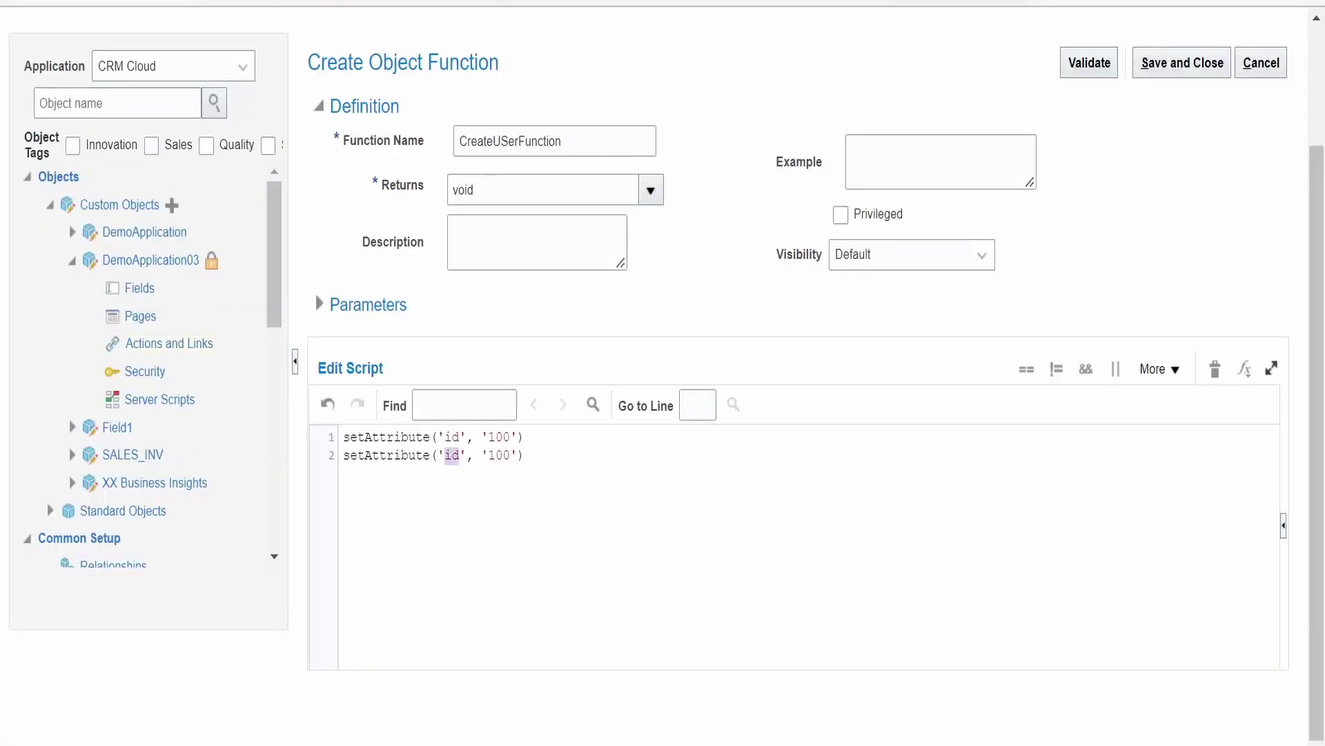
pyautogui.hotkey('alt', 'Tab')
pyautogui.doubleClick(149, 321)
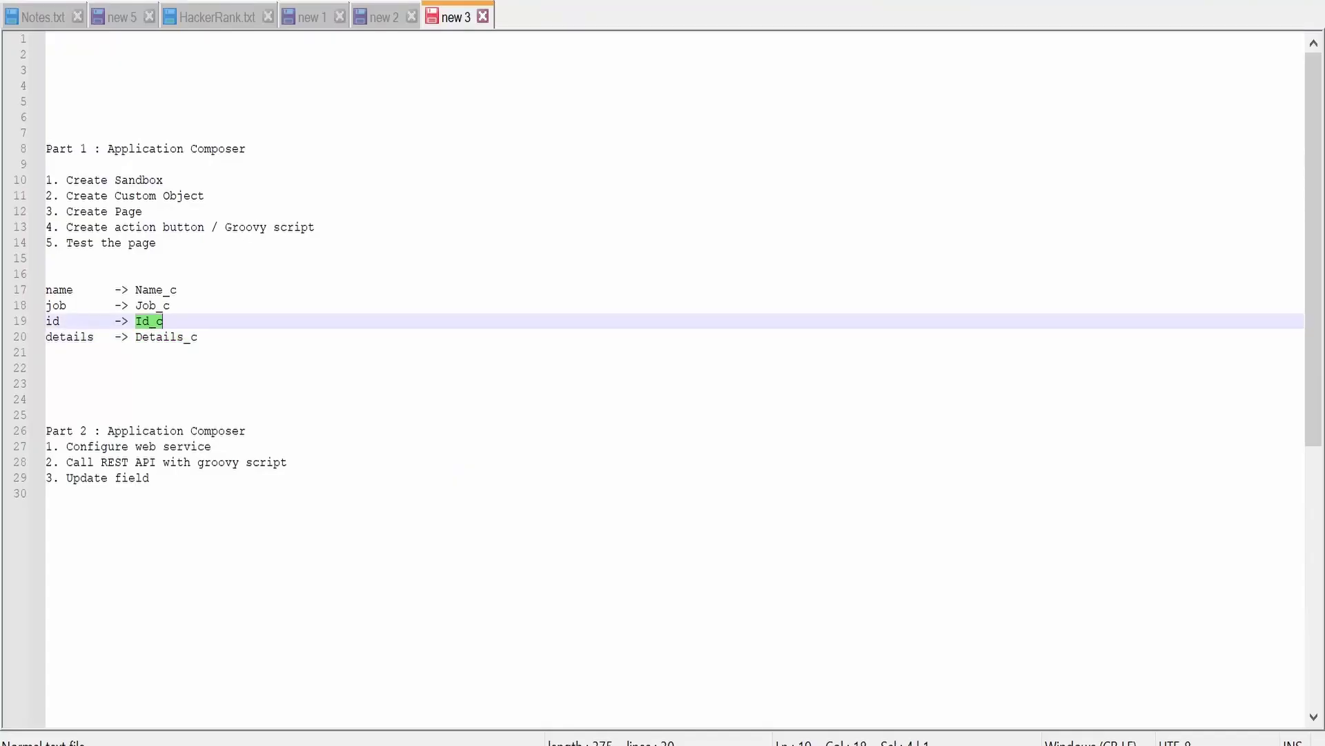
pyautogui.hotkey('alt', 'Tab')
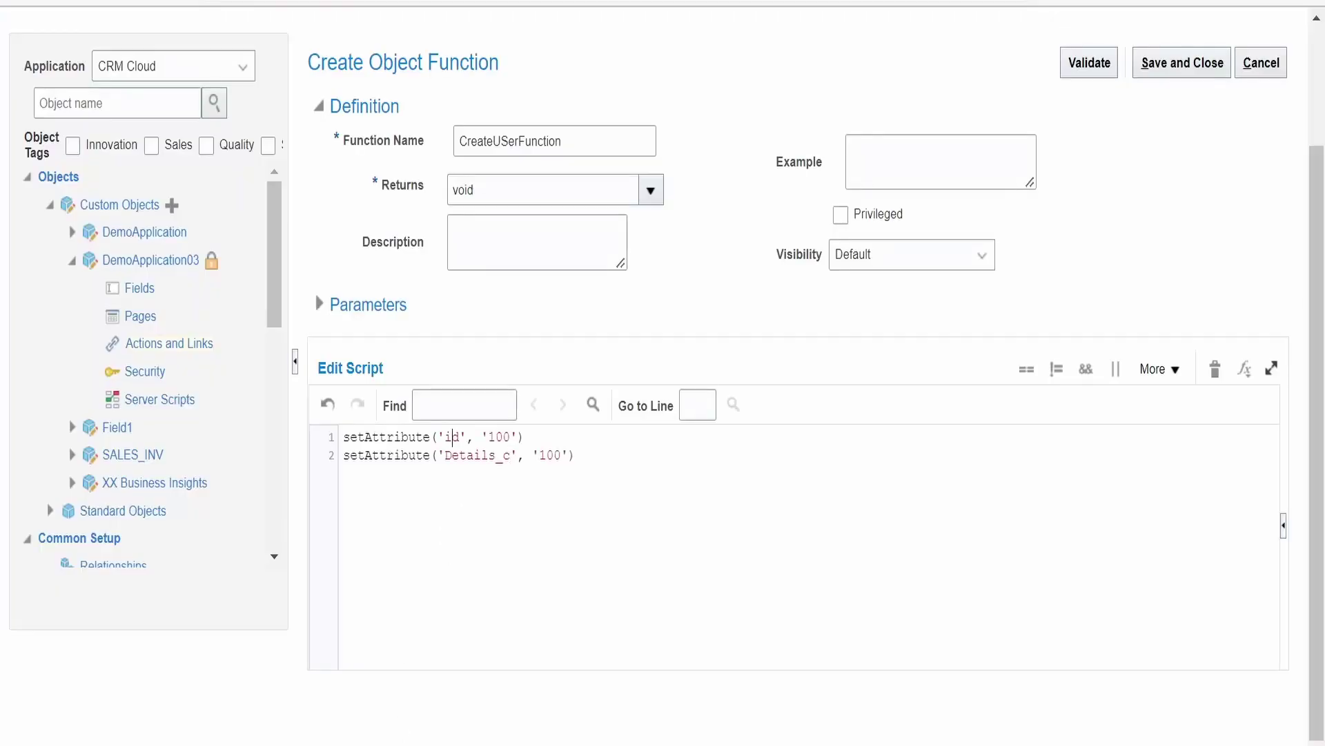
pyautogui.doubleClick(453, 436)
pyautogui.hotkey('ctrl', 'v')
# Set the Details_c value to 'created on 08 March 20222' and add a println line with 'This is our first application composer demo'
pyautogui.doubleClick(550, 455)
pyautogui.write('creates')
pyautogui.write(' on 08 ')
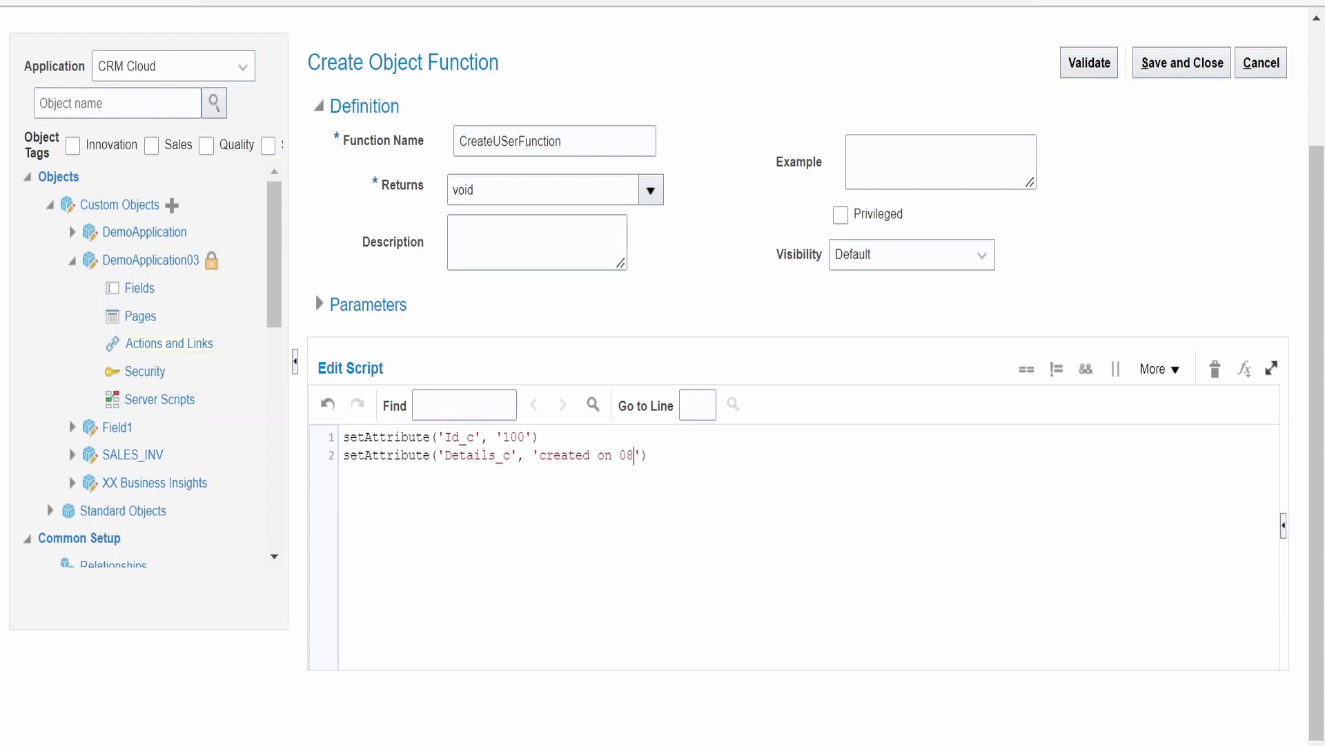
pyautogui.write('March 20222')
pyautogui.write('his is our fi')
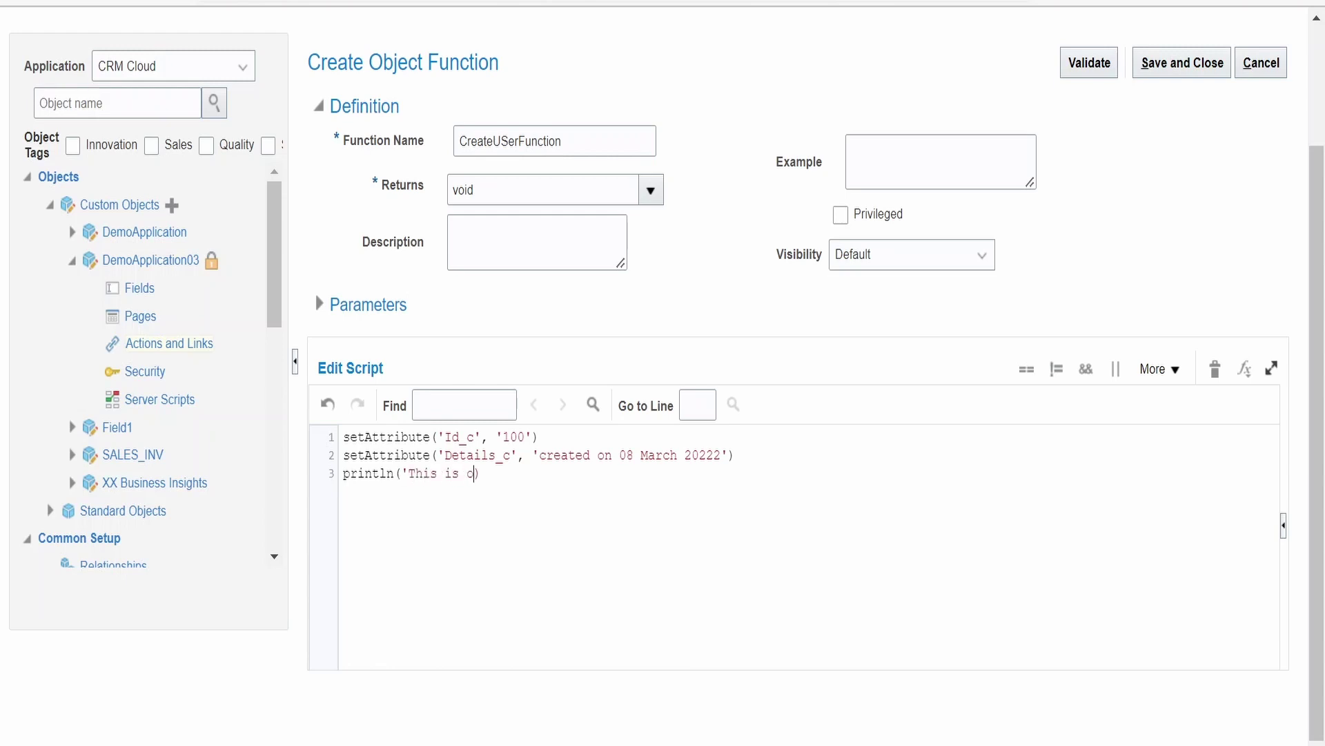
pyautogui.write('rst applicati')
pyautogui.write('on compose')
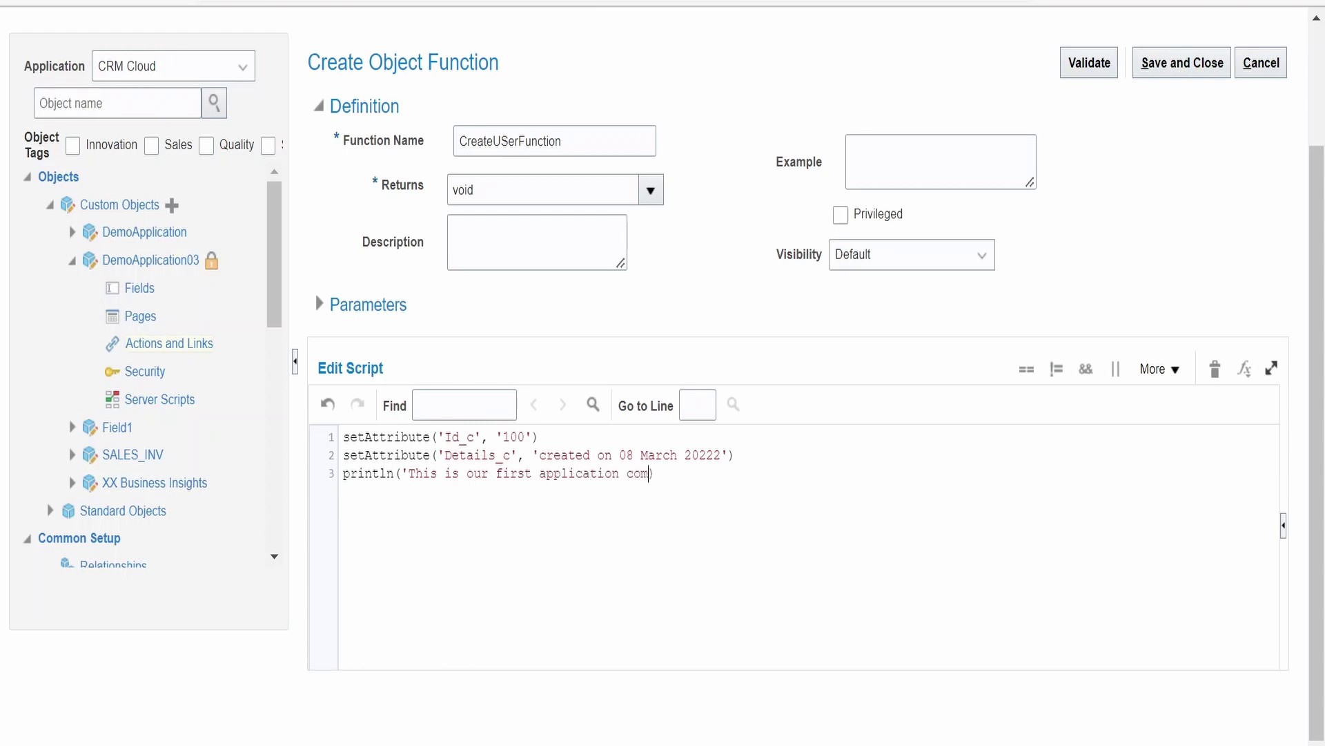
pyautogui.write('r demo')
# Validate the function script, add the missing closing quote to the println line, revalidate, and save and close the function
pyautogui.click(1096, 71)
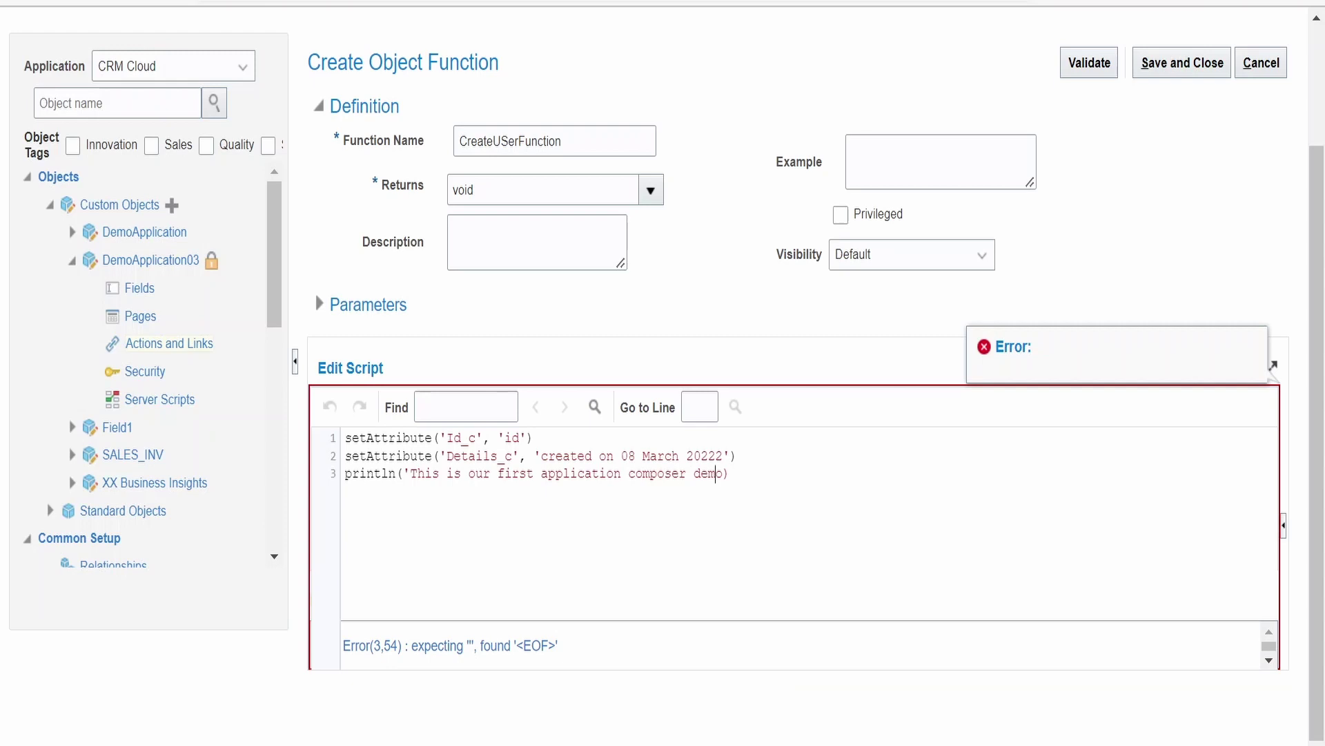
pyautogui.write("'")
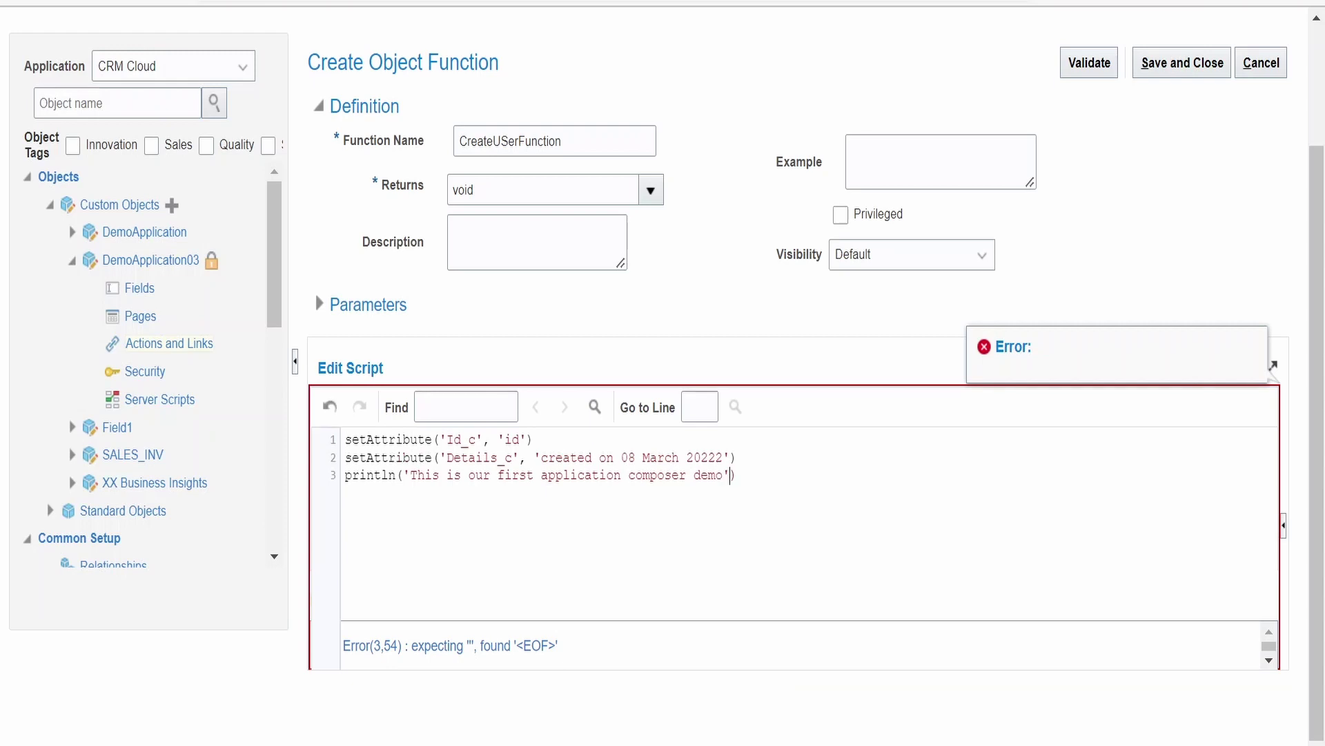
pyautogui.click(1090, 64)
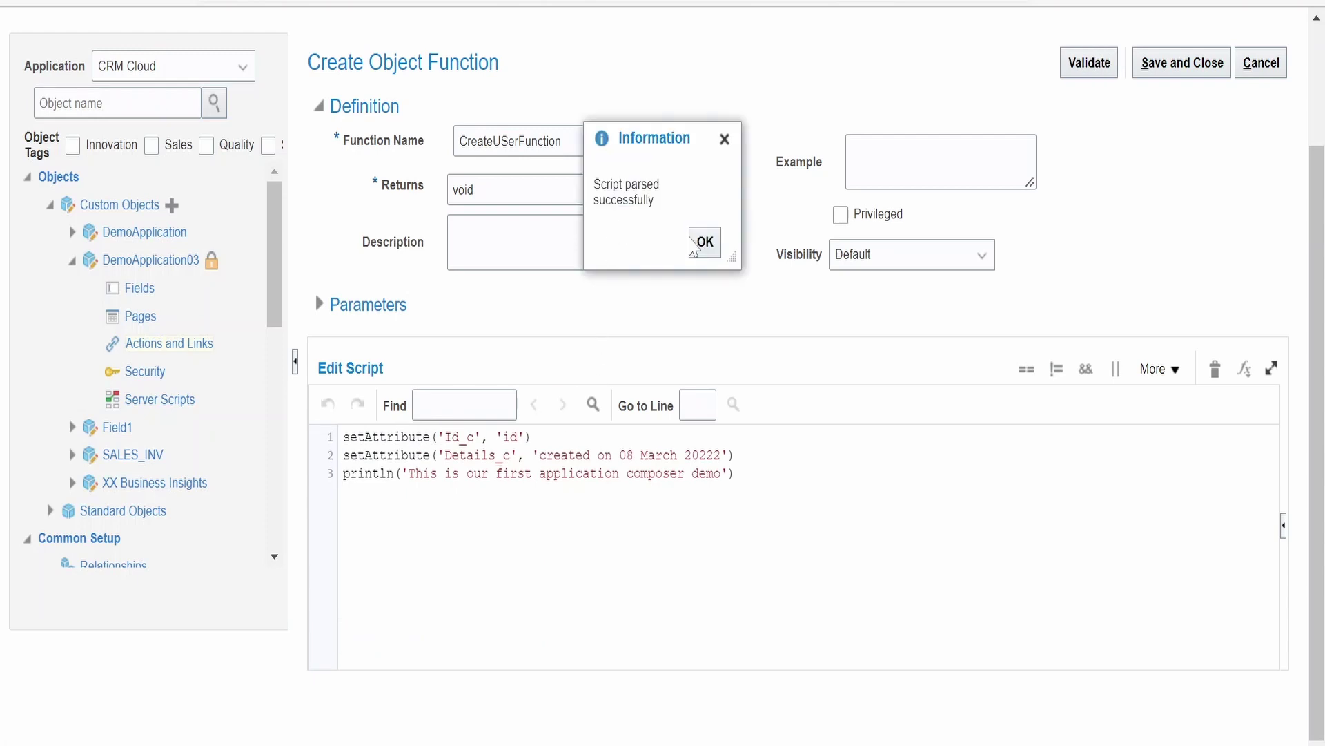
pyautogui.click(707, 251)
pyautogui.click(1209, 222)
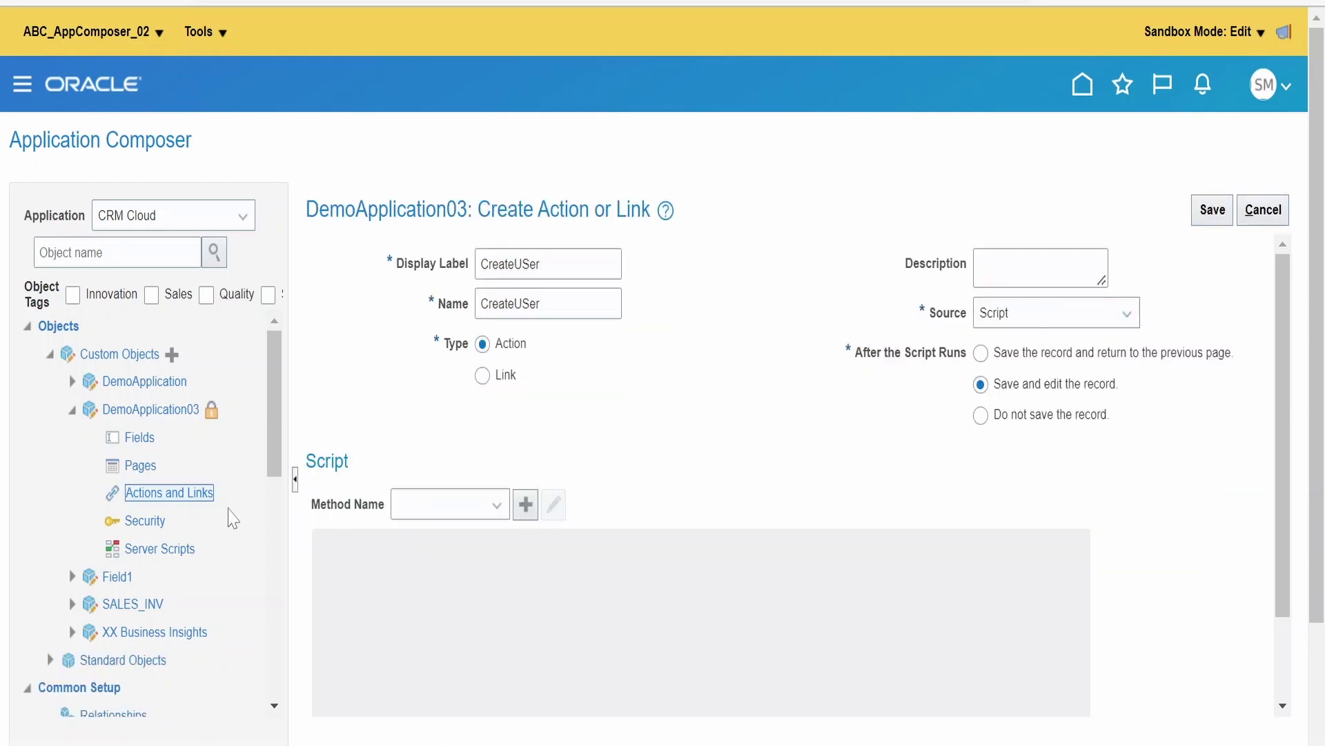
# Assign CreateUSerFunction as the script method of the CreateUSer action and save the action
pyautogui.click(482, 507)
pyautogui.click(452, 565)
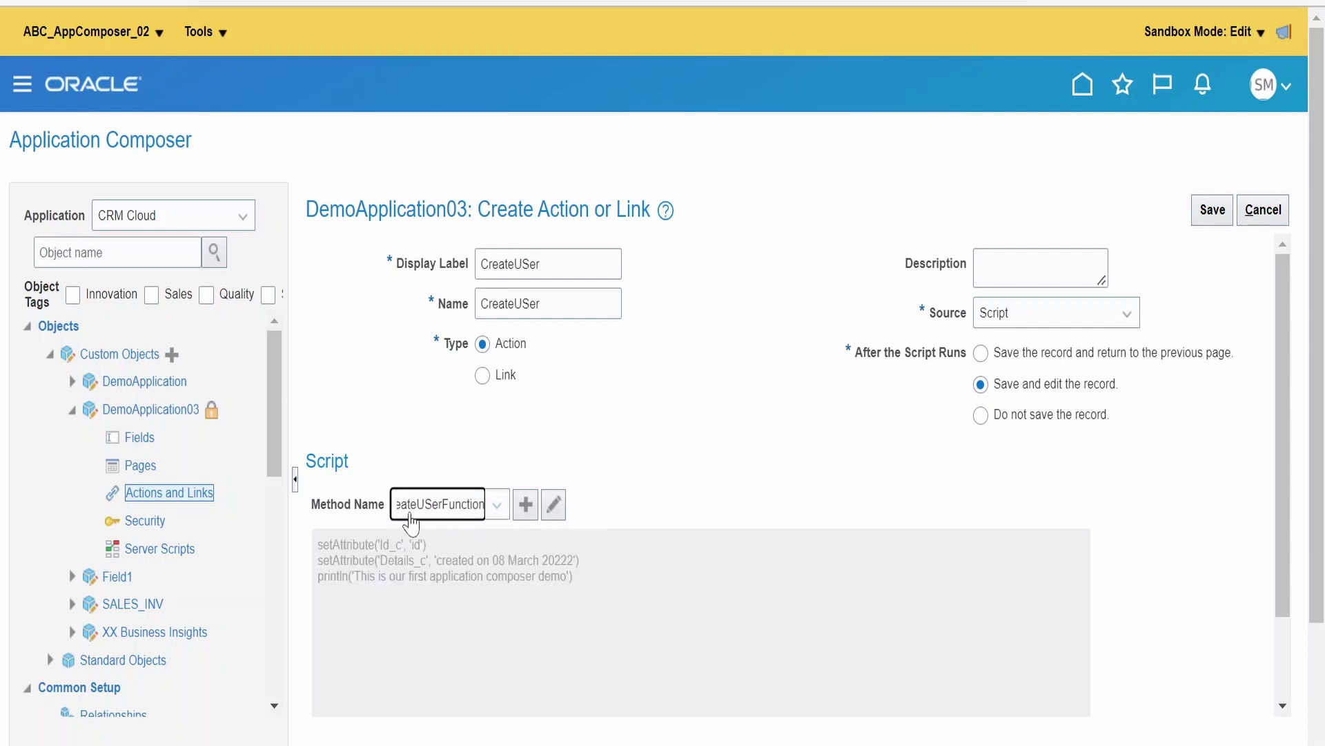
pyautogui.click(1212, 220)
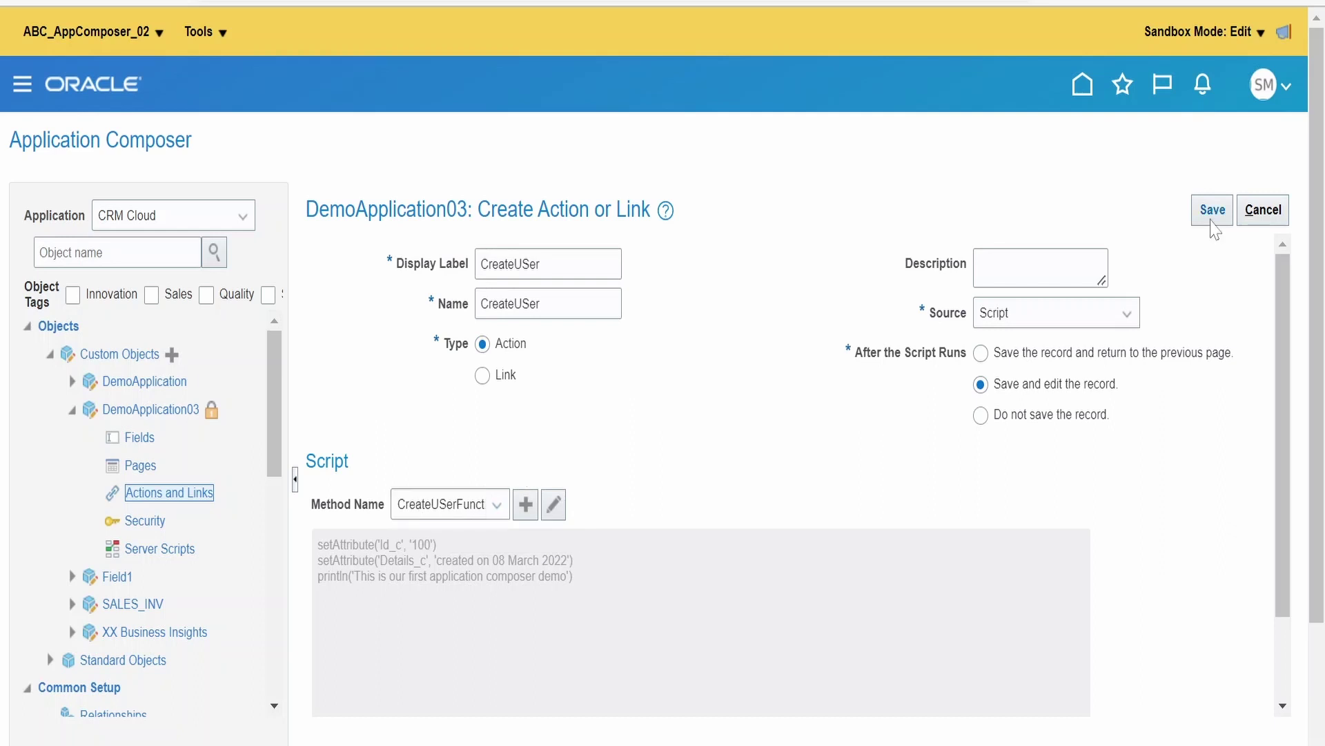
pyautogui.click(1212, 222)
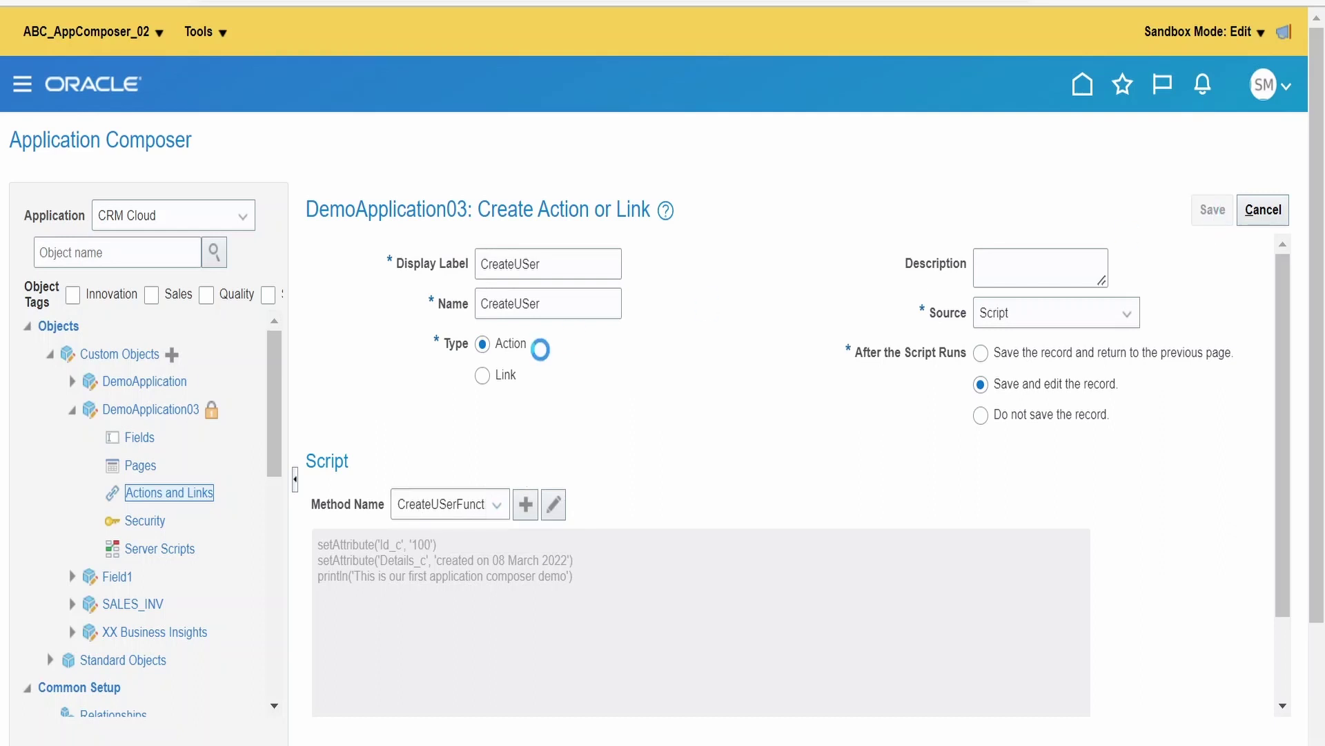
pyautogui.click(185, 494)
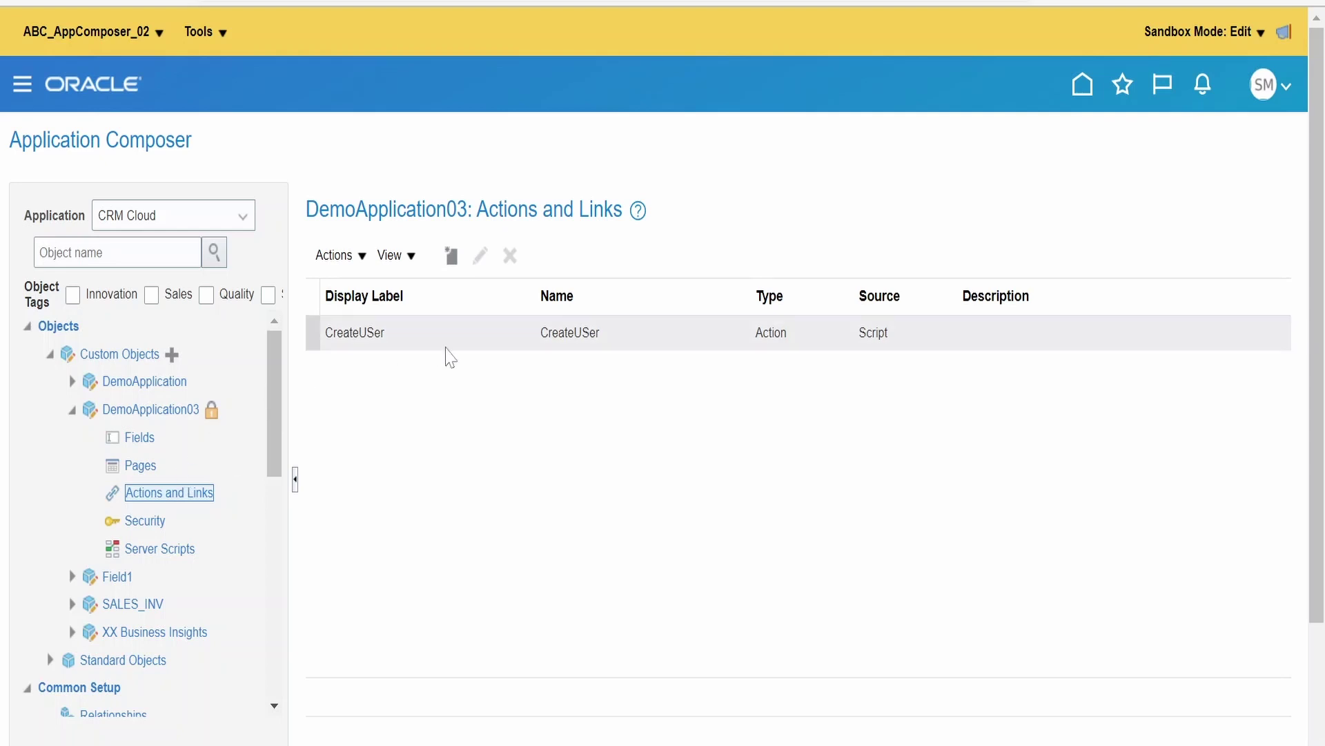
# Add CreateUSer to the selected buttons of DemoApplication03's default custom details page layout and save it
pyautogui.click(153, 465)
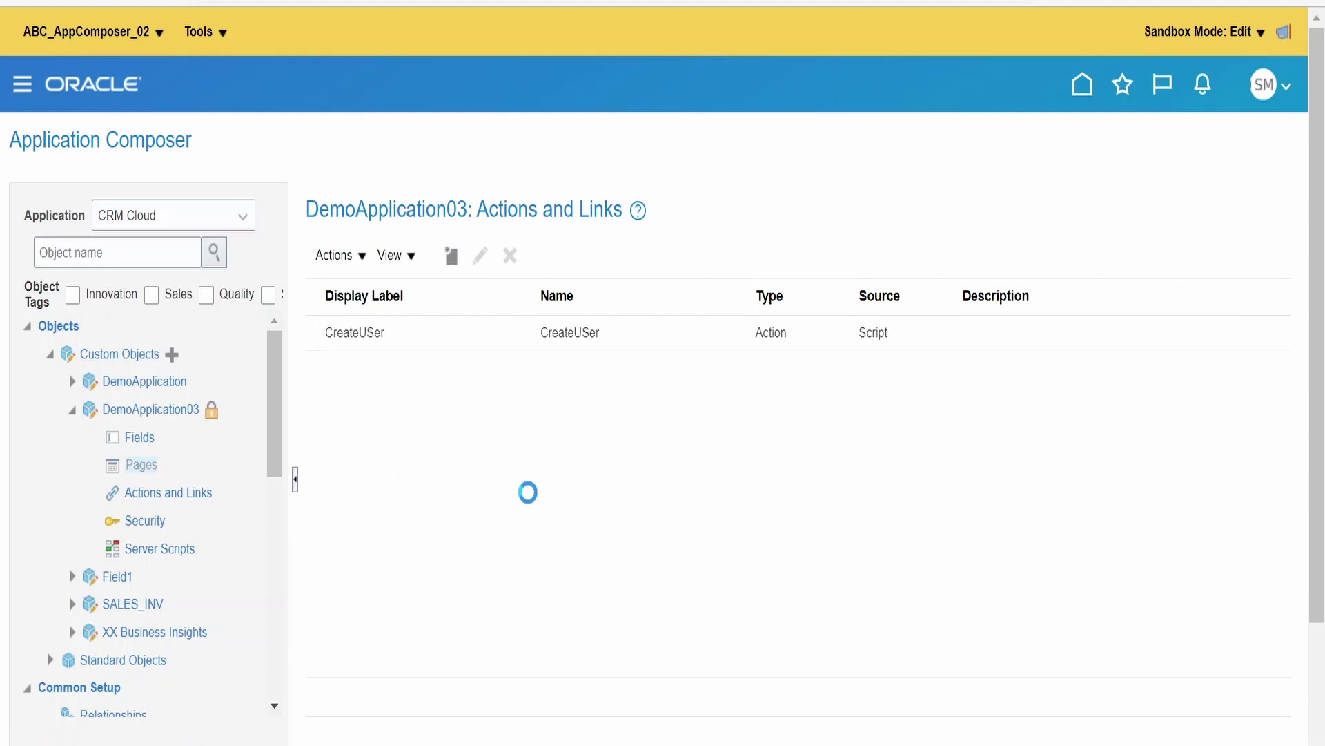
pyautogui.scroll(-1, 527, 504)
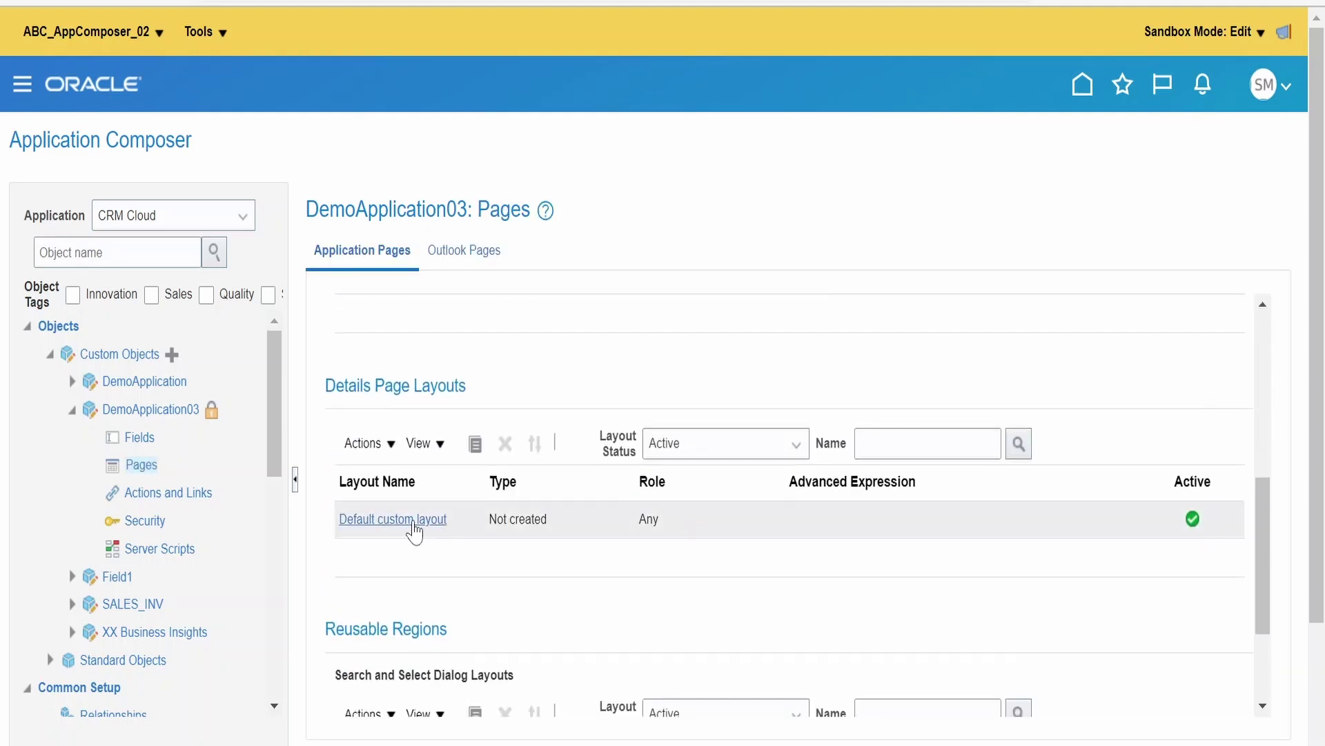
pyautogui.click(413, 523)
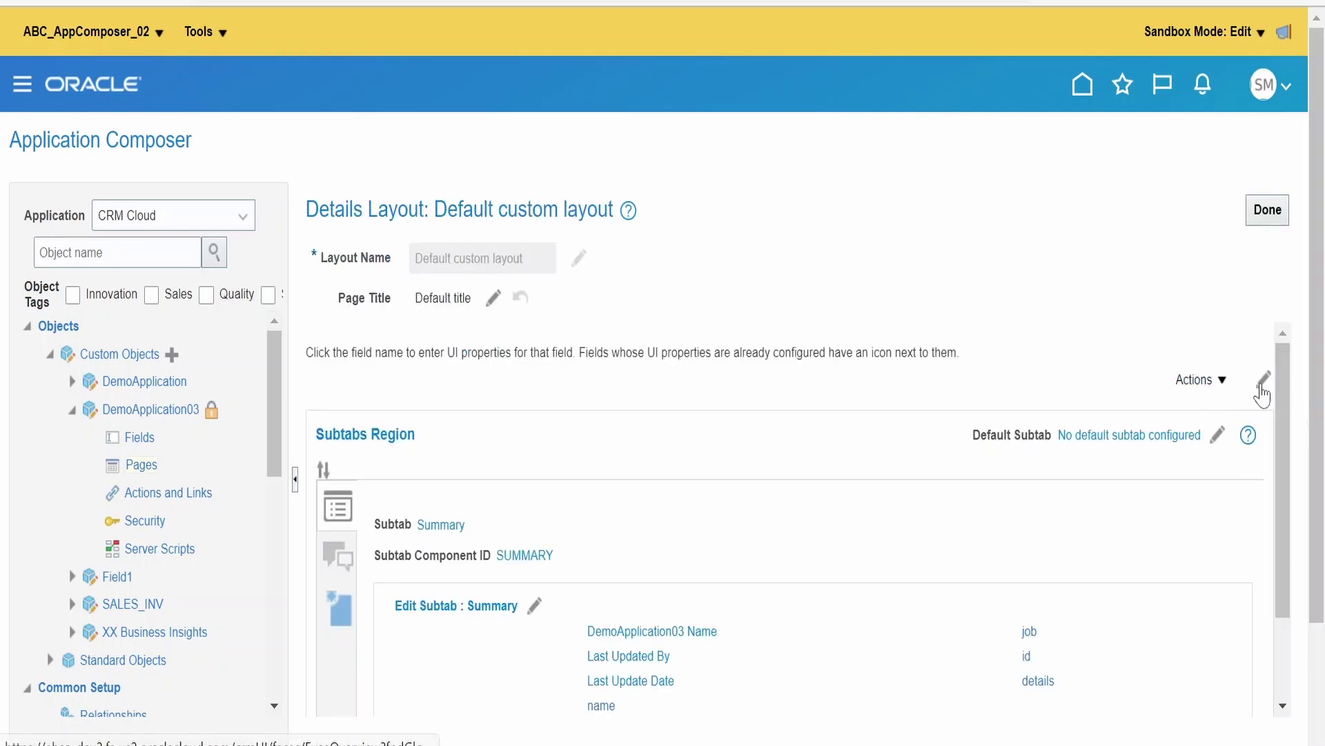
pyautogui.click(1262, 384)
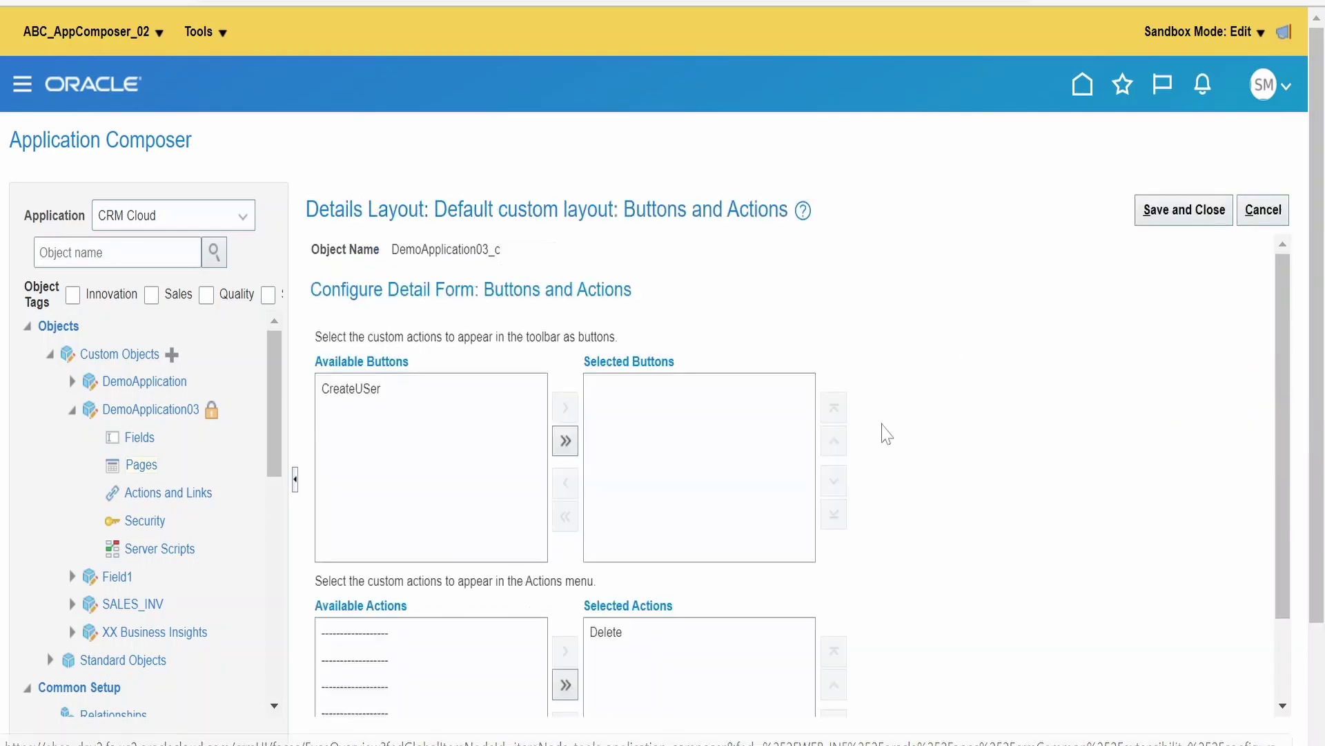
pyautogui.click(436, 391)
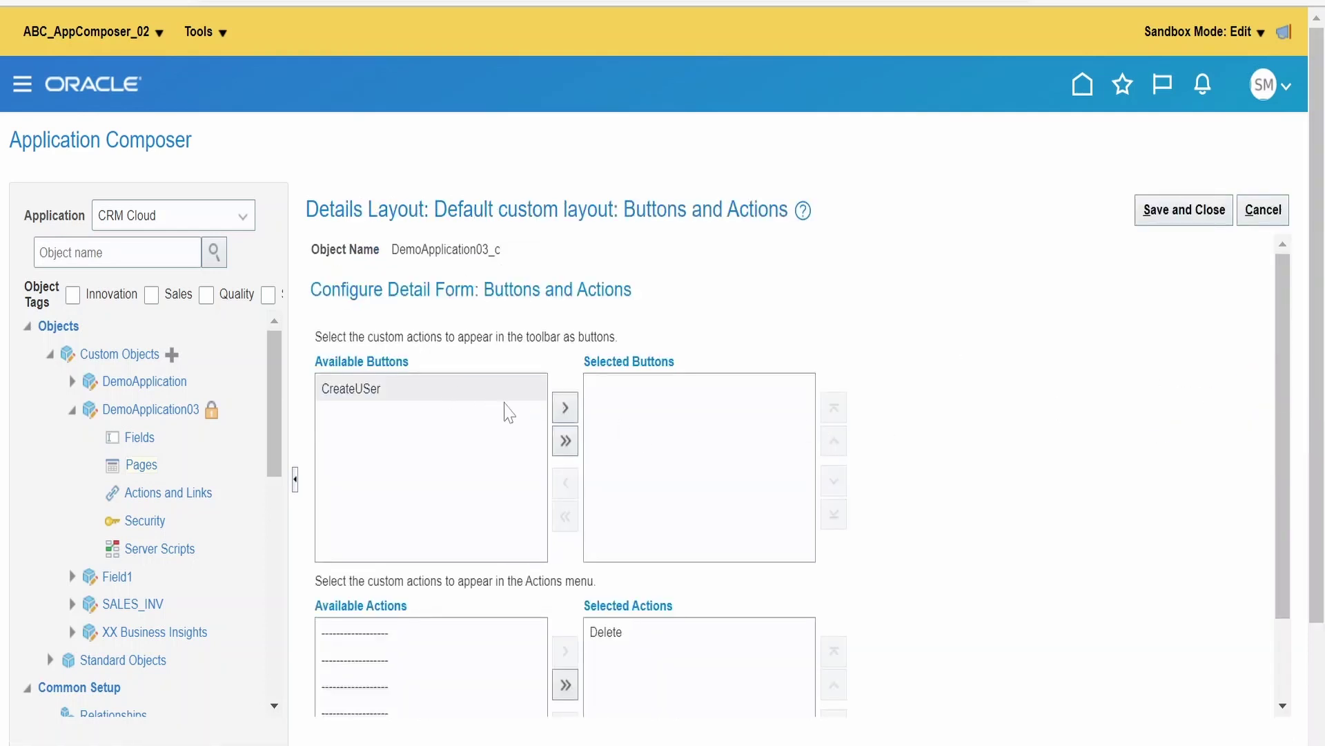
pyautogui.click(562, 411)
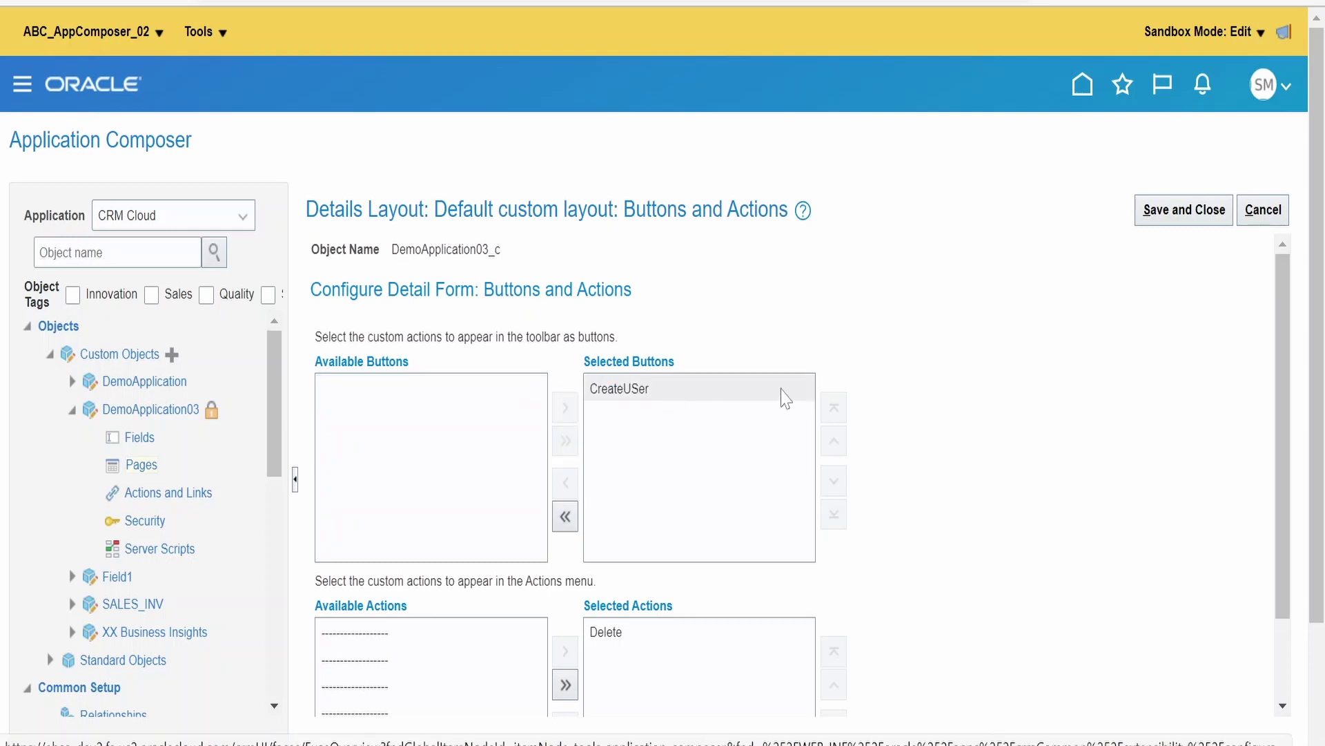
pyautogui.click(1196, 214)
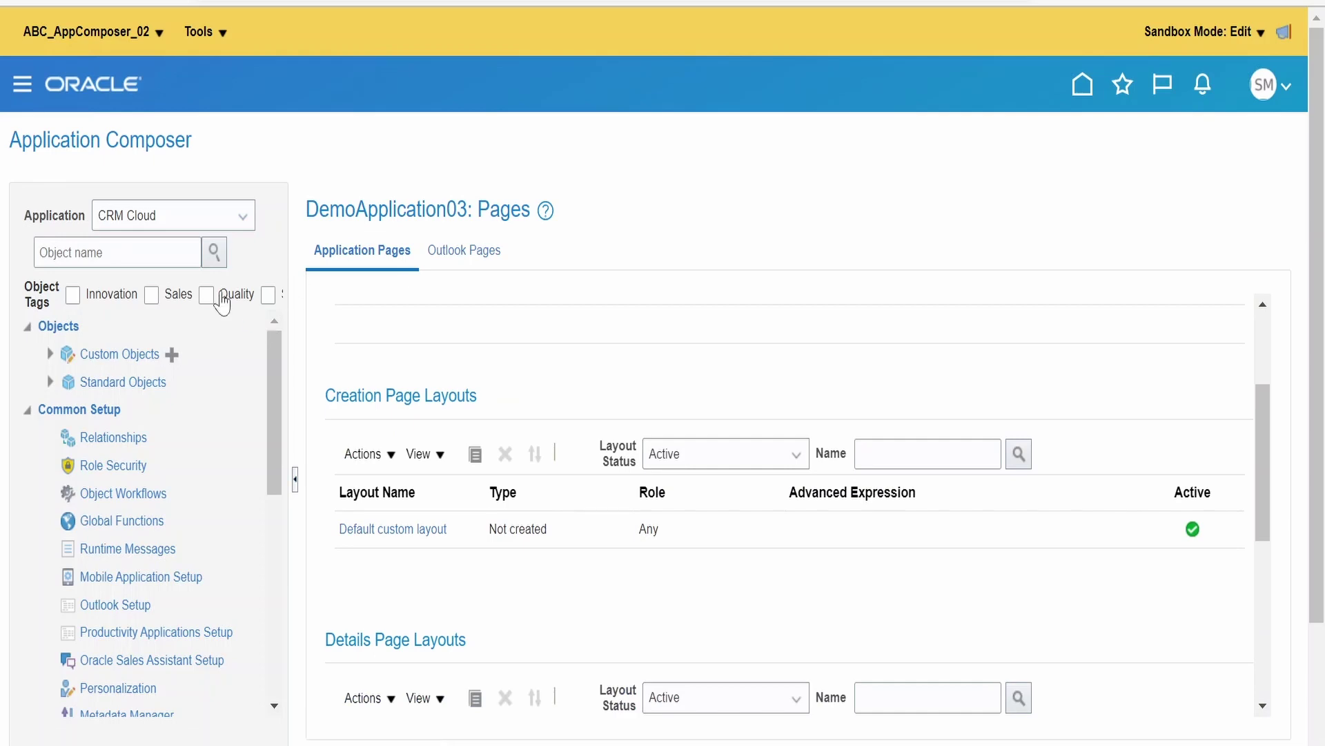
# Open the DemoApplication03 application page from the Others group of the main navigation
pyautogui.scroll(-15, 331, 325)
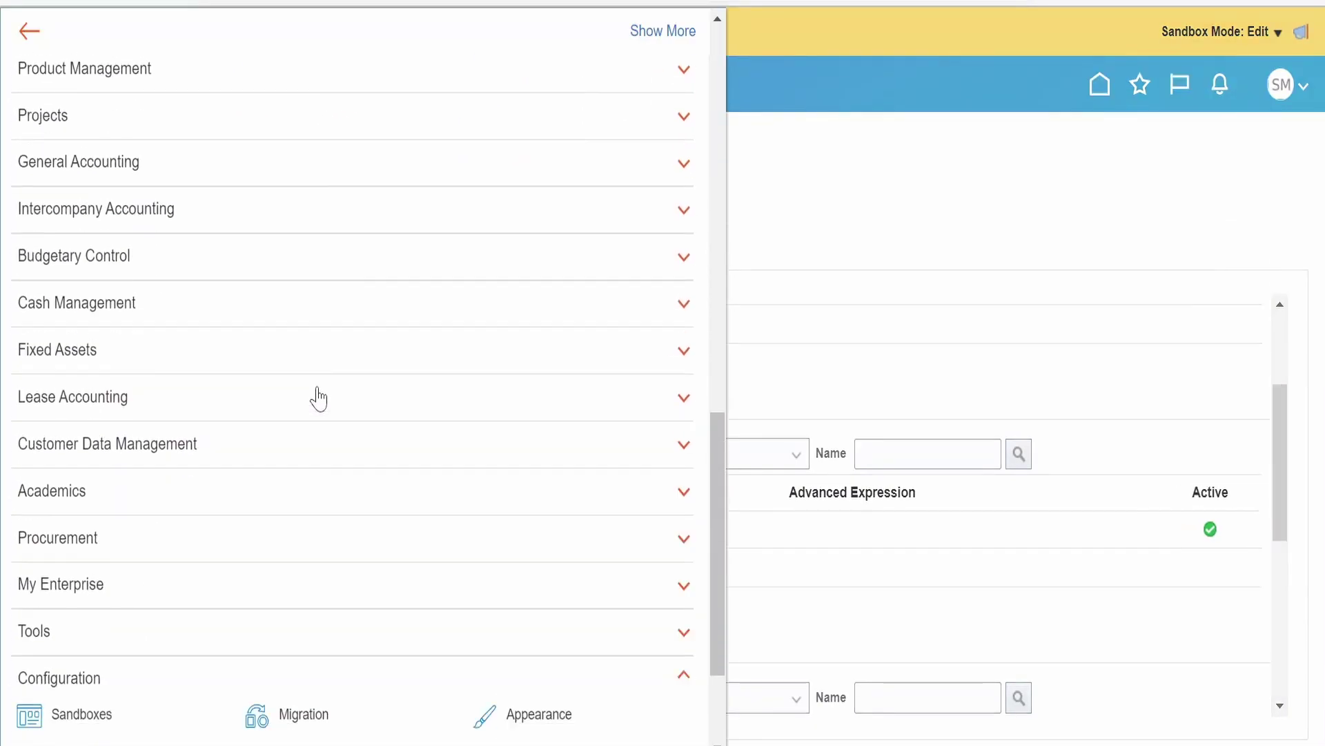
pyautogui.click(104, 731)
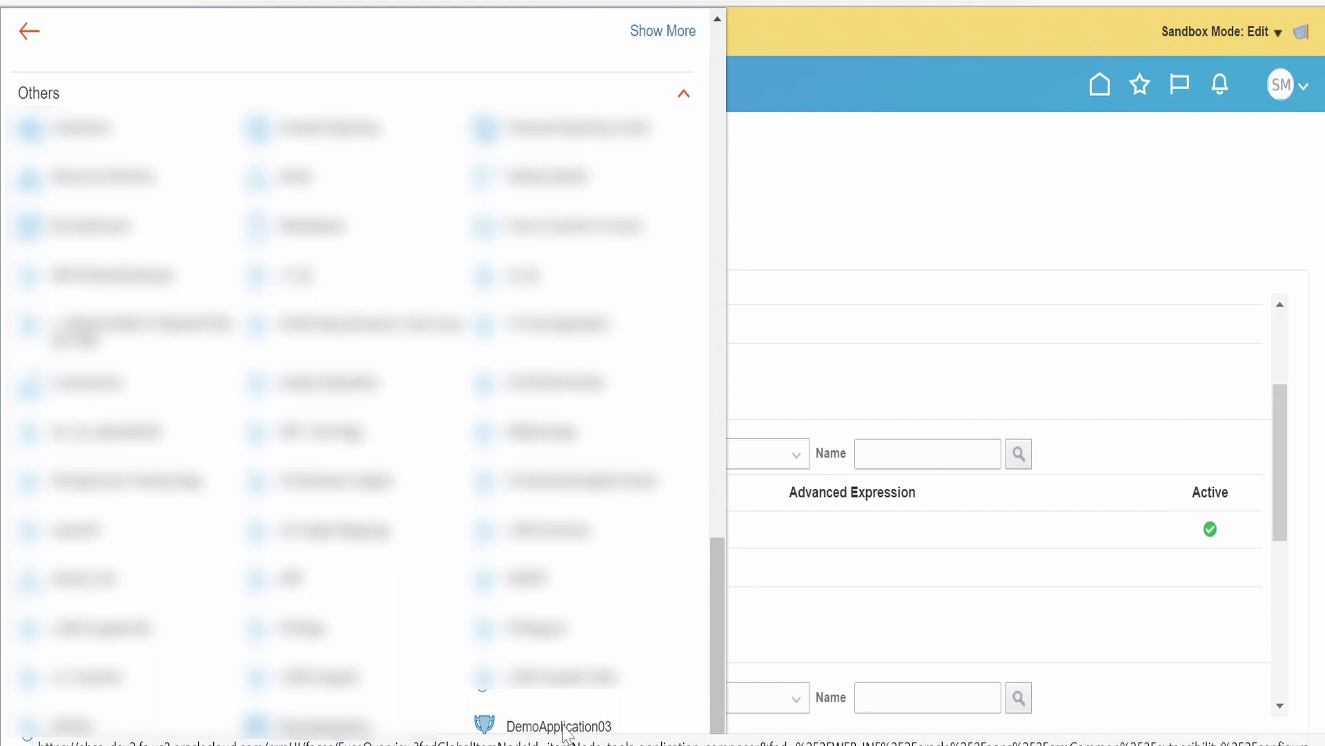
pyautogui.click(563, 726)
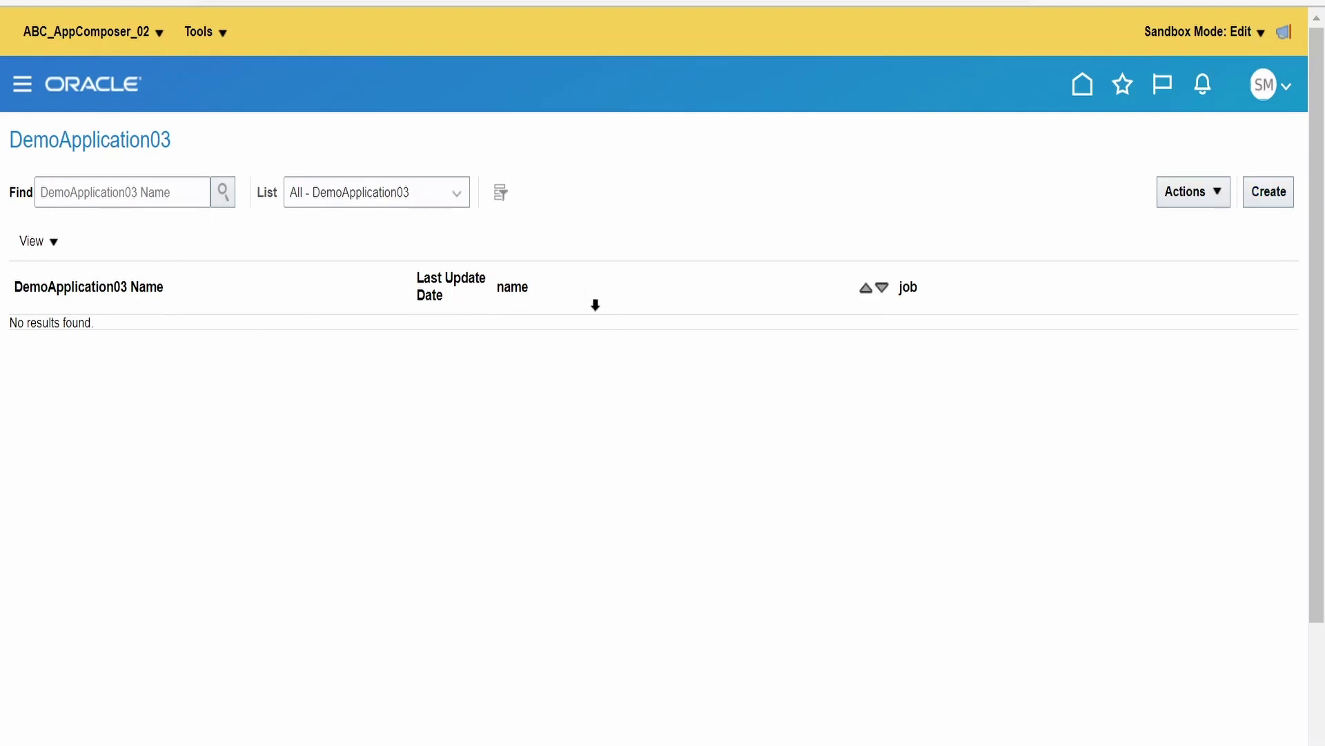
# Create a DemoApplication03 record with name name01 and job consultant, and save it while continuing to its summary
pyautogui.click(1288, 197)
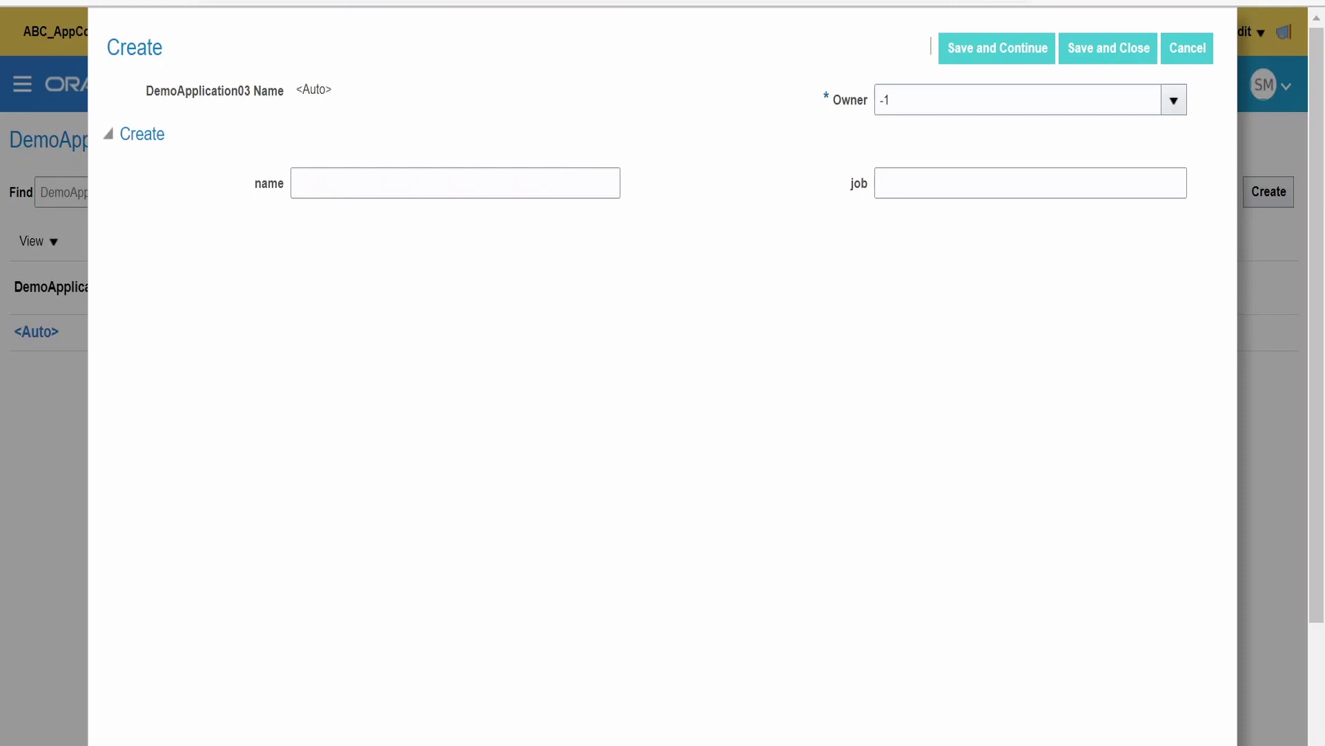
pyautogui.click(455, 183)
pyautogui.write('name0')
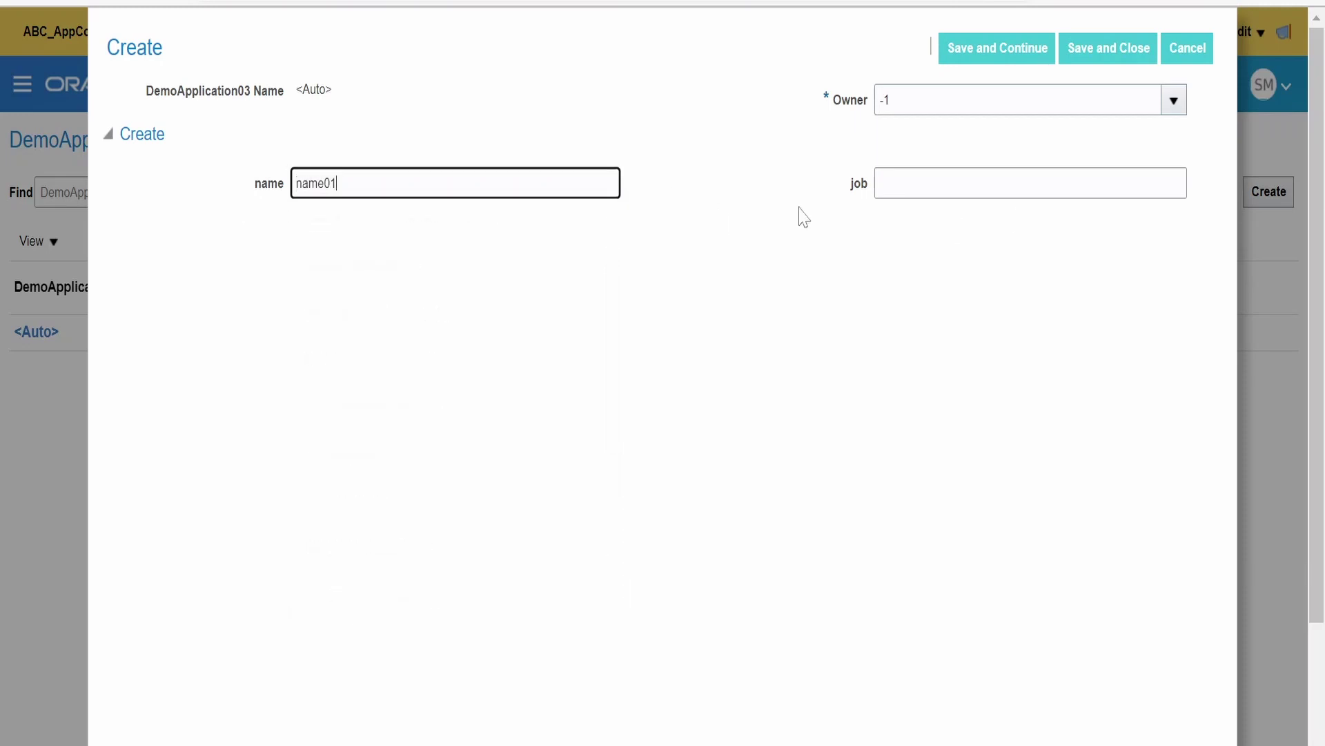
pyautogui.write('1')
pyautogui.press('Tab')
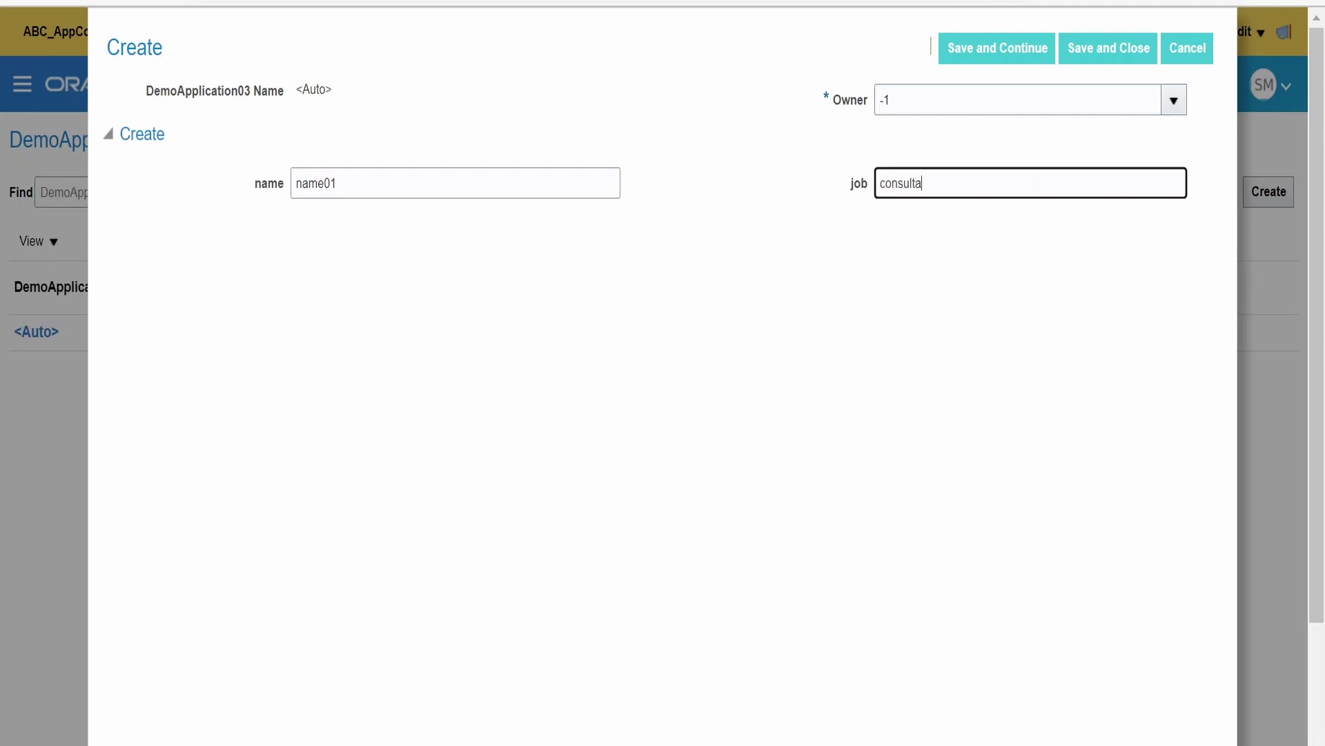
pyautogui.click(1002, 415)
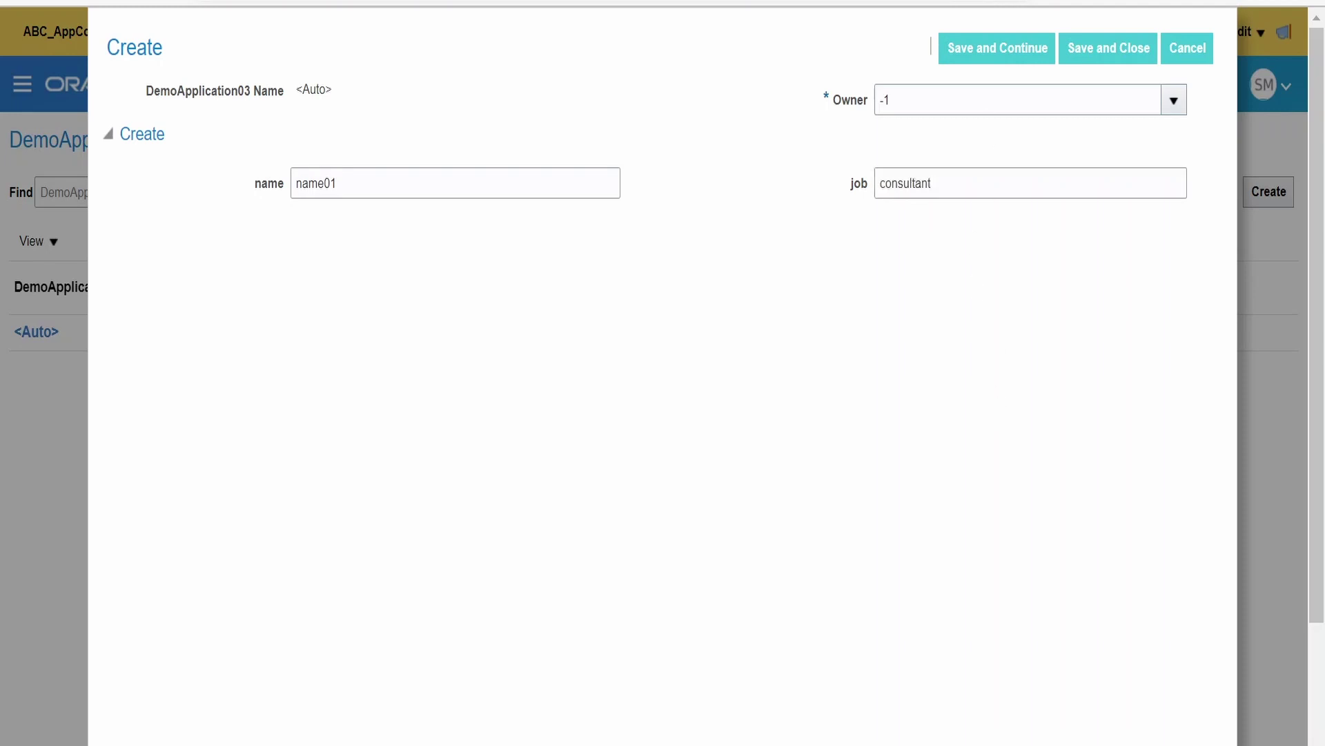
pyautogui.click(1003, 53)
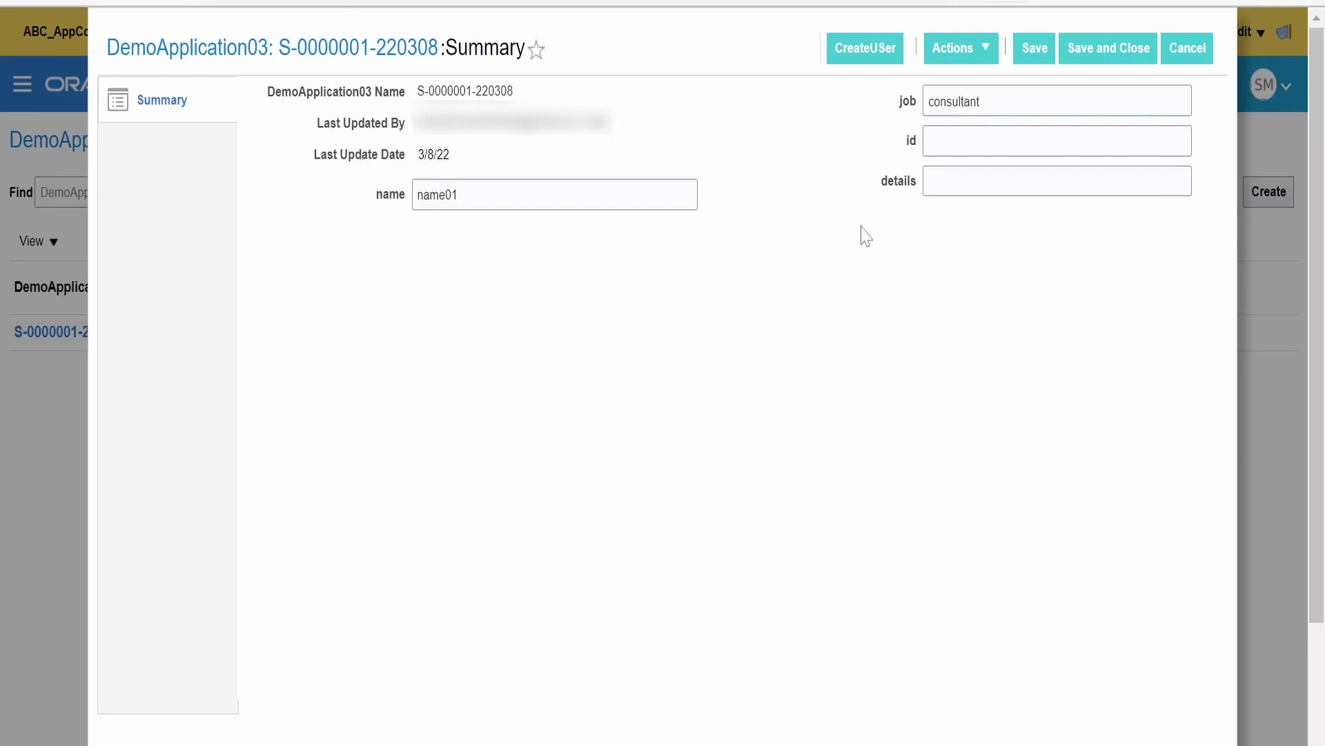
# Run the CreateUSer action on the new record, and save and close the record
pyautogui.click(890, 61)
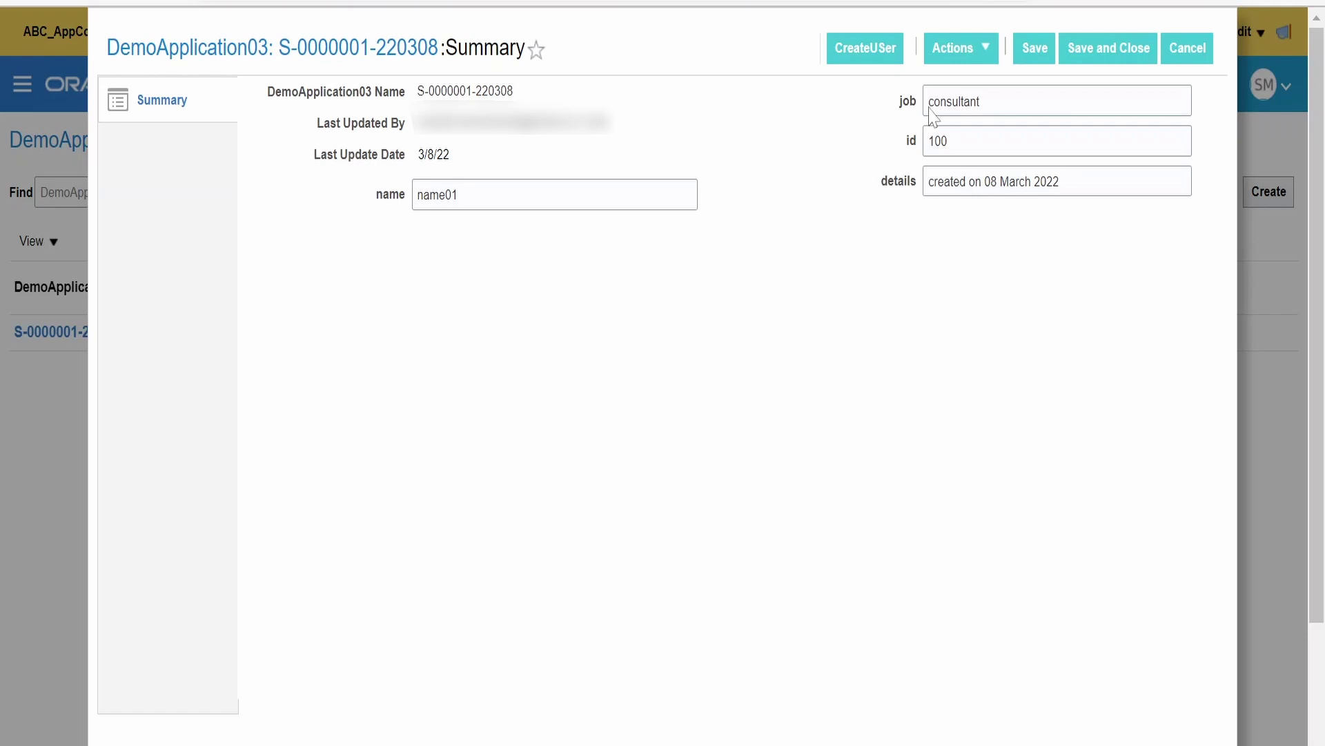
pyautogui.click(1102, 55)
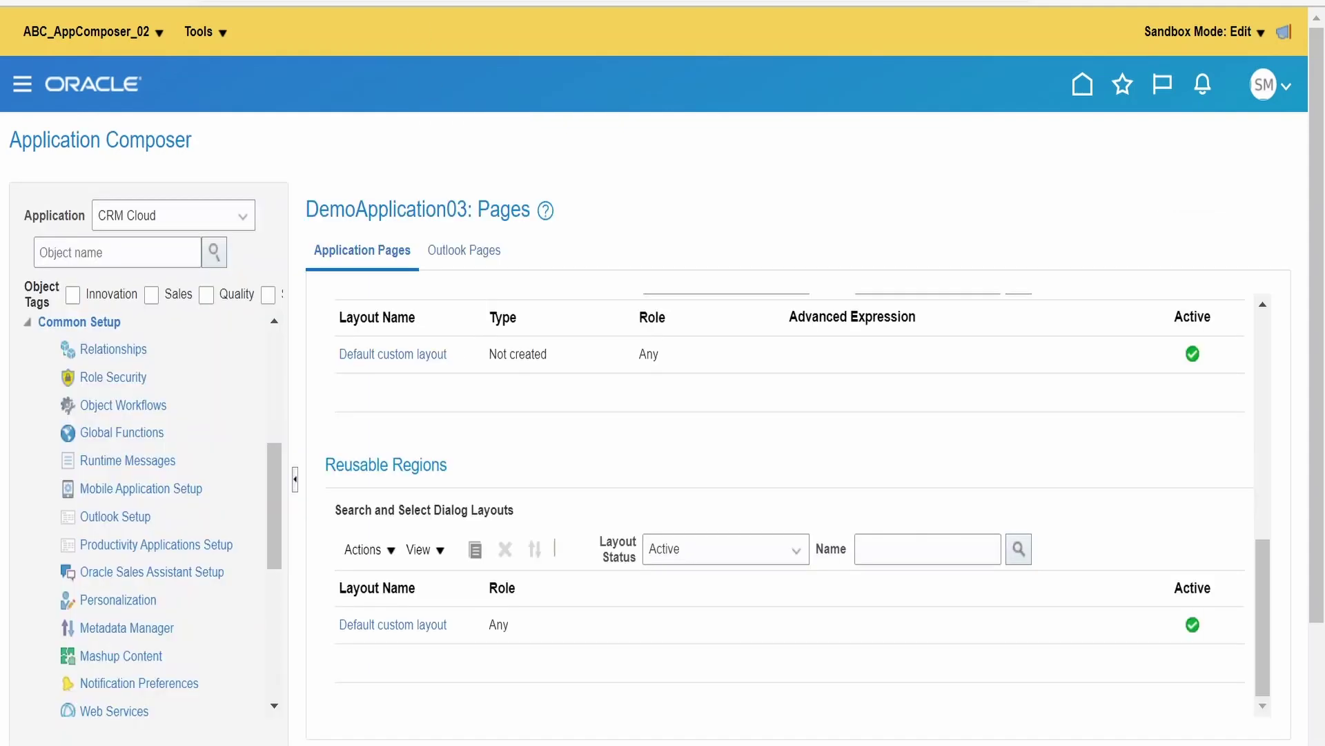
# Open the Runtime Messages under Common Setup to examine the script's println output in the application script log
pyautogui.scroll(1, 205, 523)
pyautogui.scroll(4, 186, 531)
pyautogui.scroll(-1, 152, 532)
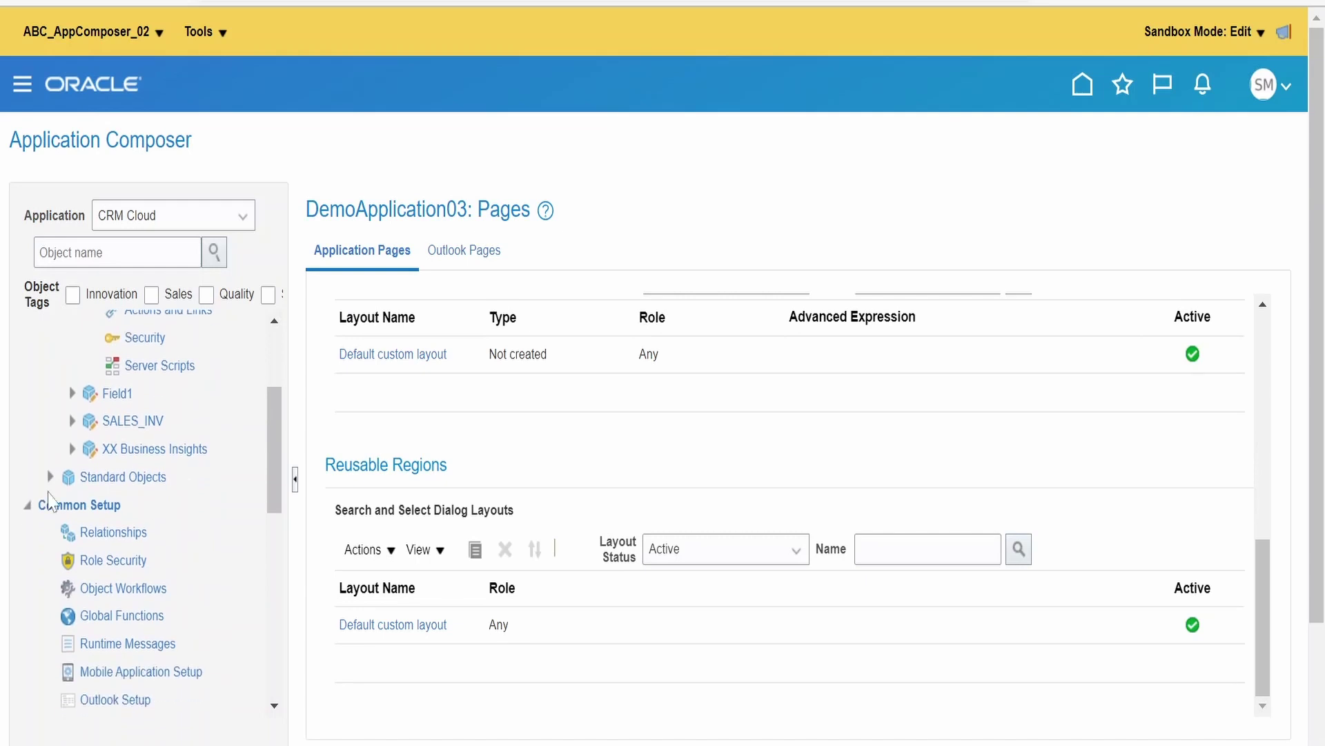
pyautogui.click(136, 643)
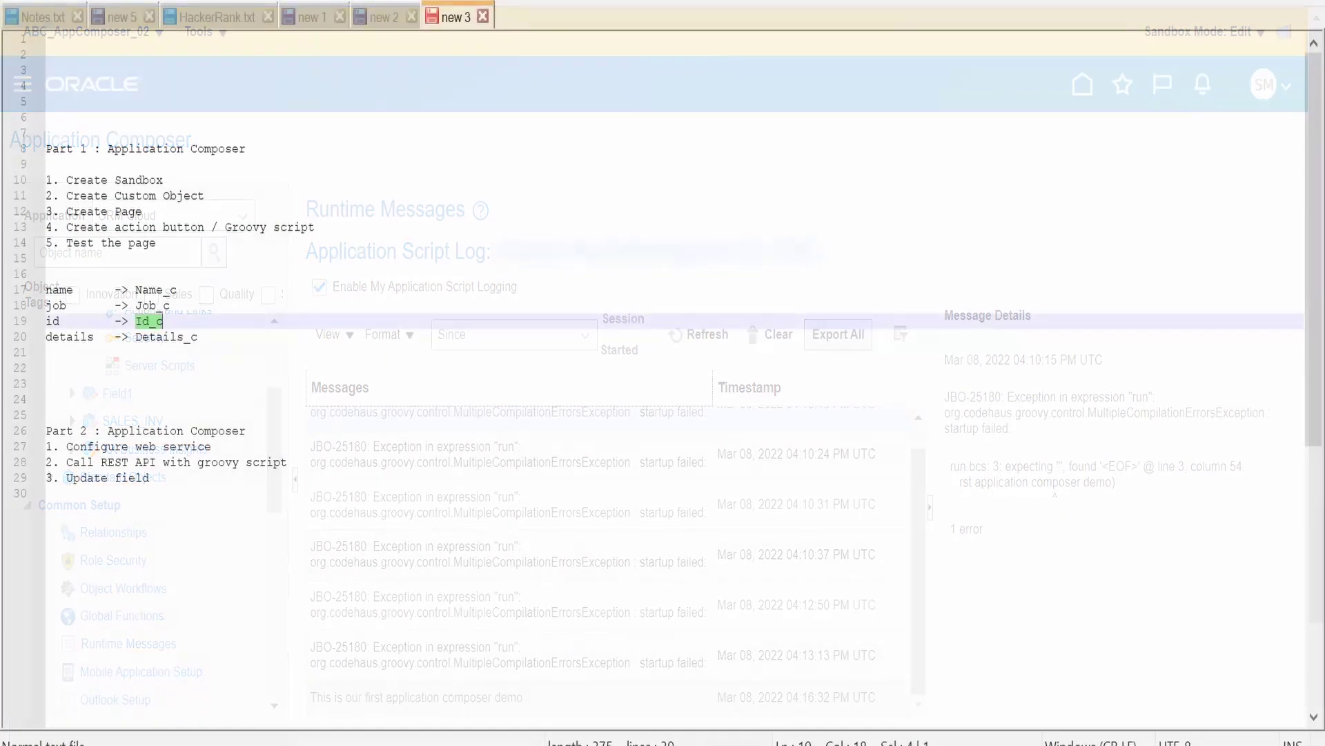
pyautogui.click(17, 164)
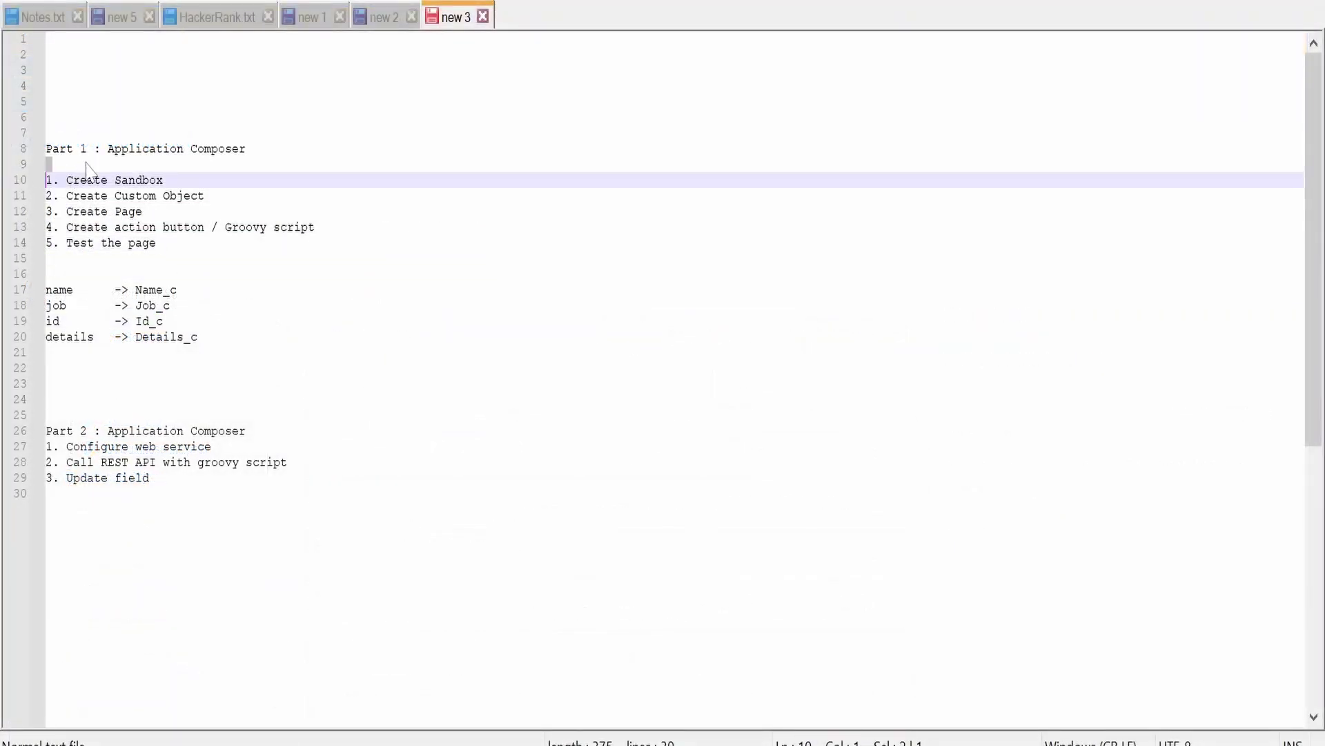